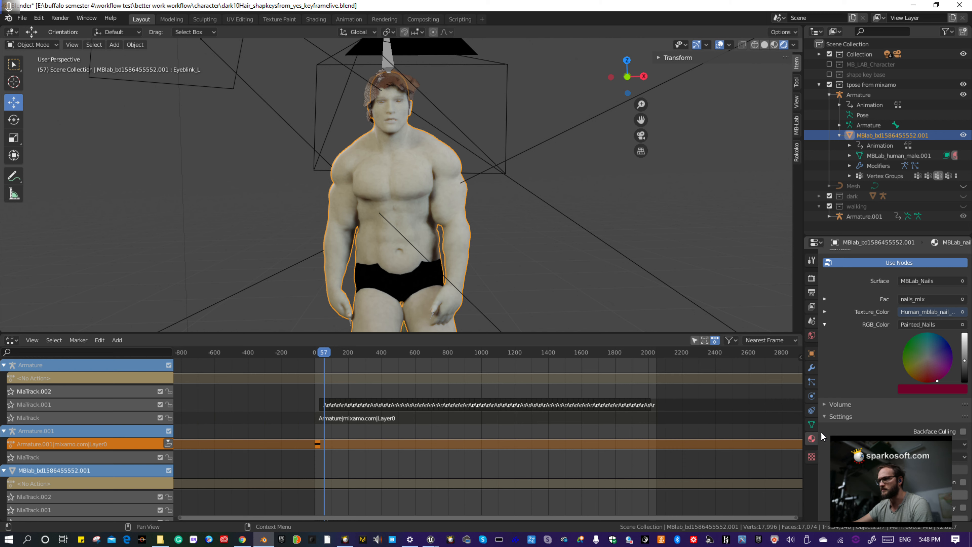
Select the character's MBlab_eyelash material slot and open the Shading workspace.
{"action": "left_click_drag", "start_coordinate": [858, 237], "coordinate": [898, 107]}
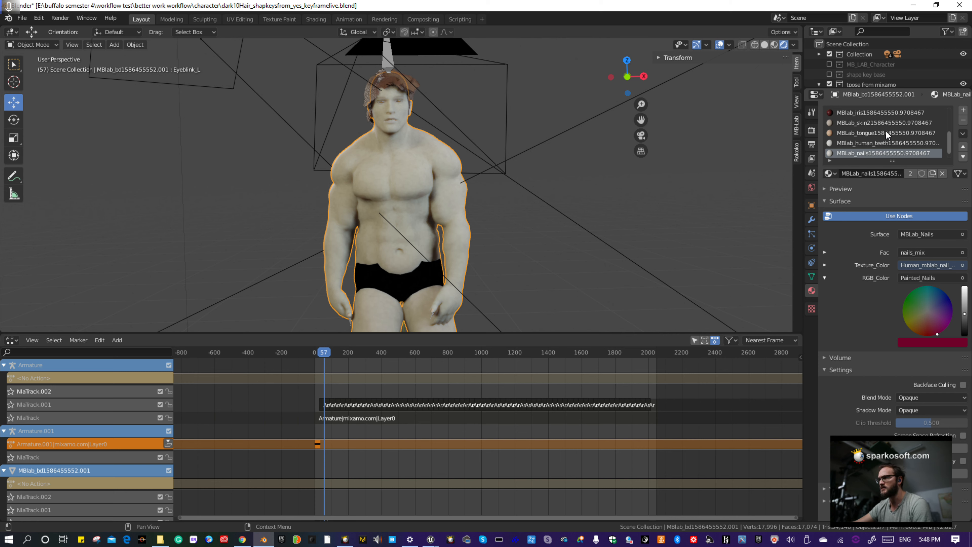
{"action": "scroll", "coordinate": [885, 131], "scroll_direction": "up", "scroll_amount": 5}
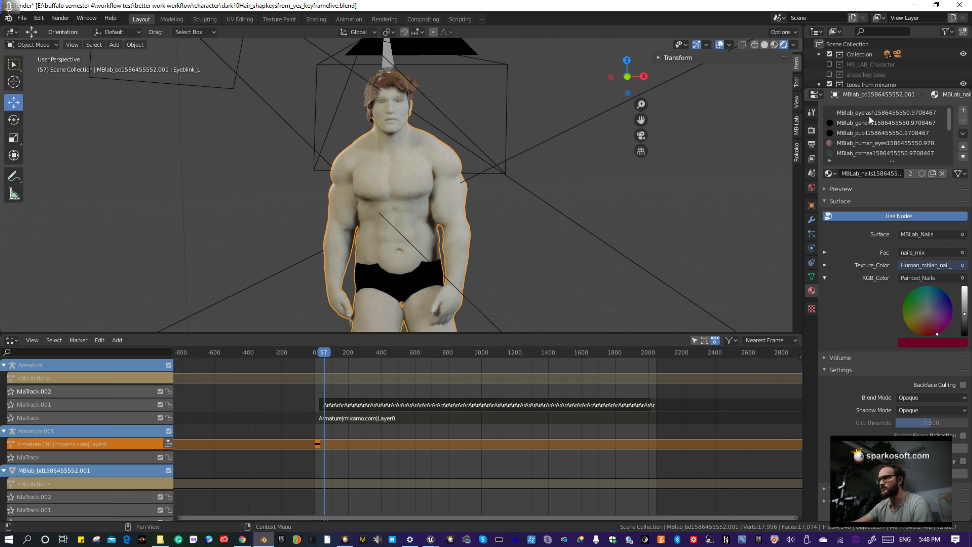
{"action": "left_click", "coordinate": [857, 114]}
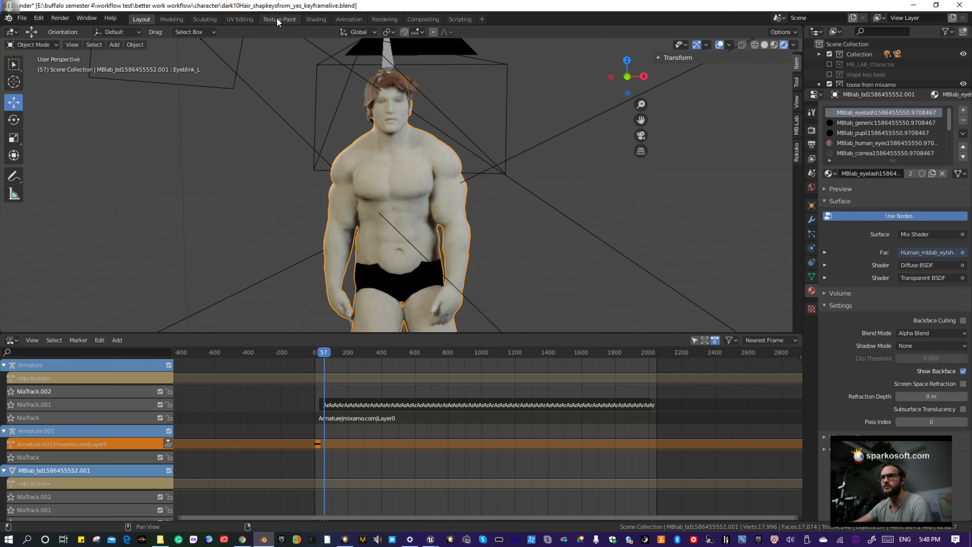
{"action": "left_click", "coordinate": [315, 20]}
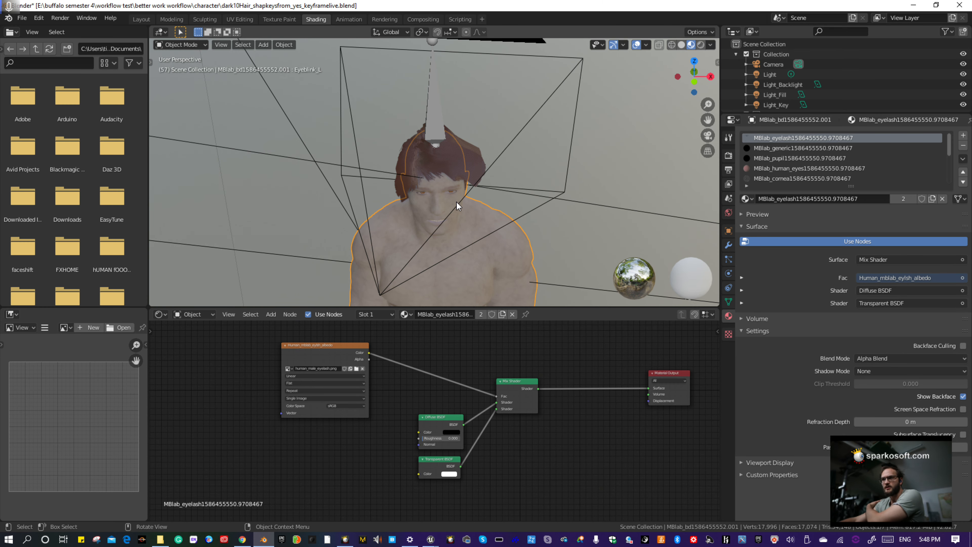
Enlarge the shader node editor and examine how the eyelash texture connects to the Mix Shader.
{"action": "middle_click_drag", "start_coordinate": [547, 252], "coordinate": [530, 278]}
{"action": "scroll", "coordinate": [368, 390], "scroll_direction": "up", "scroll_amount": 5}
{"action": "middle_click_drag", "start_coordinate": [373, 375], "coordinate": [446, 430]}
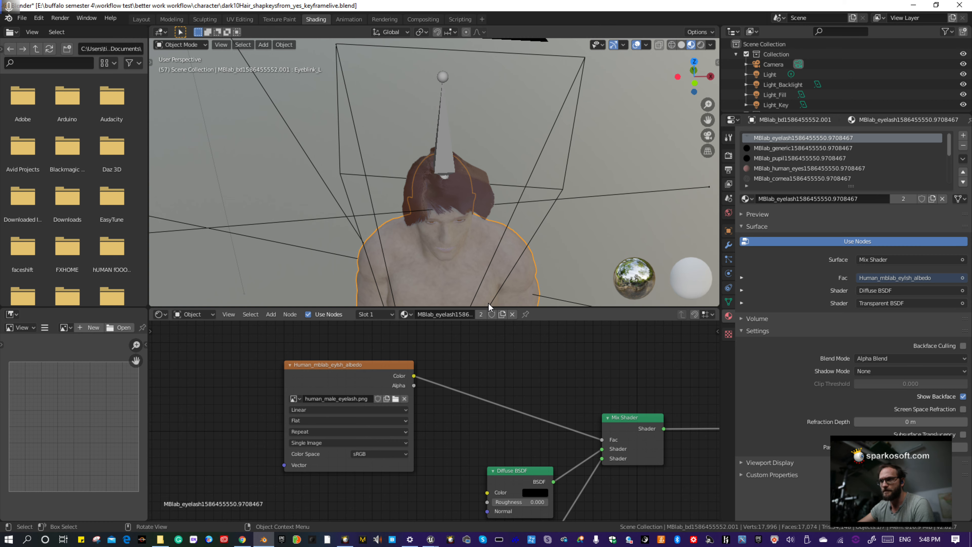
{"action": "left_click_drag", "start_coordinate": [493, 307], "coordinate": [501, 93]}
{"action": "middle_click_drag", "start_coordinate": [543, 244], "coordinate": [328, 243]}
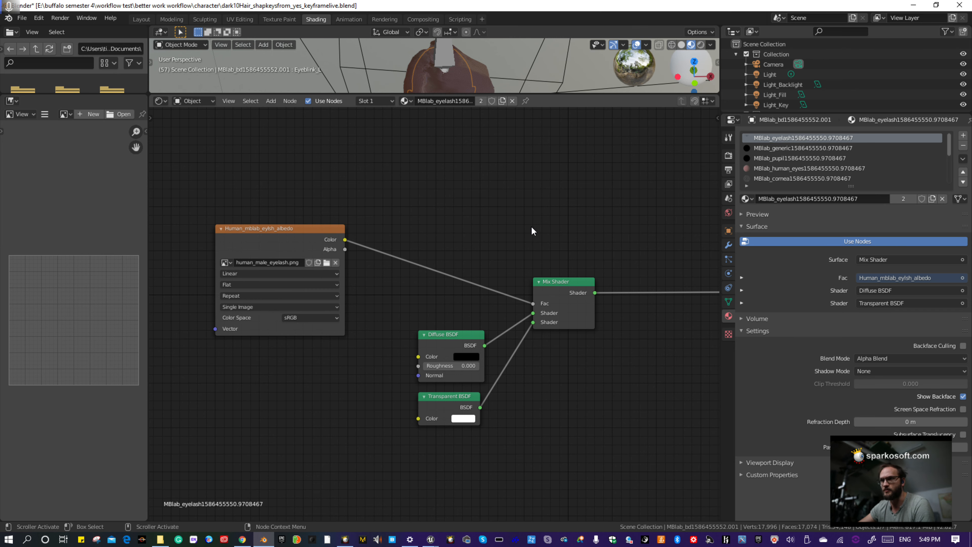
{"action": "middle_click_drag", "start_coordinate": [532, 231], "coordinate": [476, 208]}
{"action": "middle_click_drag", "start_coordinate": [562, 252], "coordinate": [503, 240]}
{"action": "middle_click_drag", "start_coordinate": [417, 184], "coordinate": [616, 203]}
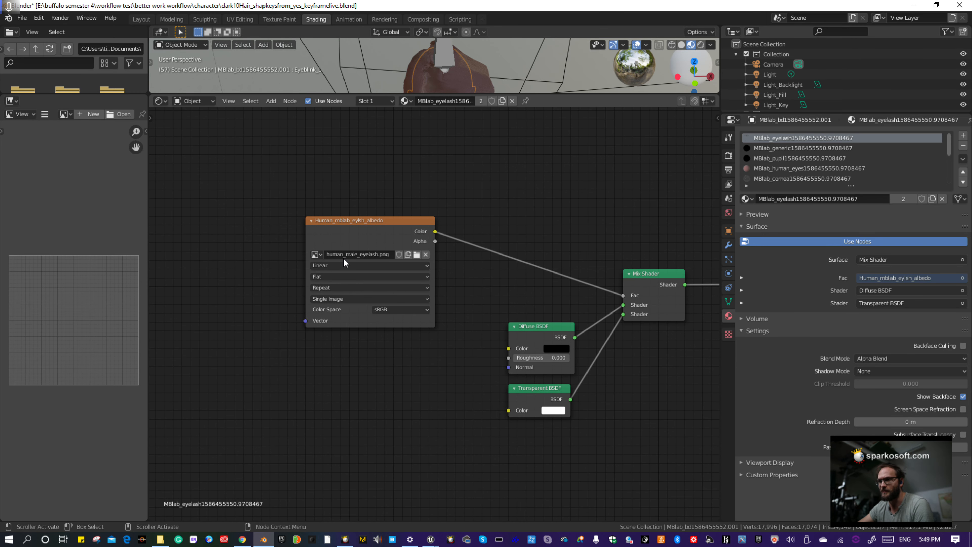
Browse the MB-Lab textures folder from the eyelash image node, leaving human_male_eyelash.png assigned.
{"action": "left_click", "coordinate": [366, 241]}
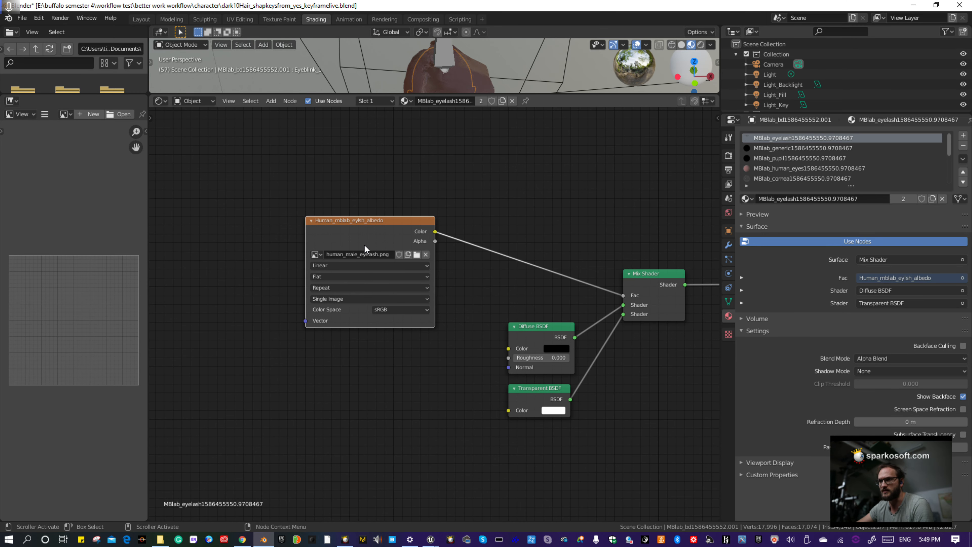
{"action": "left_click", "coordinate": [417, 254]}
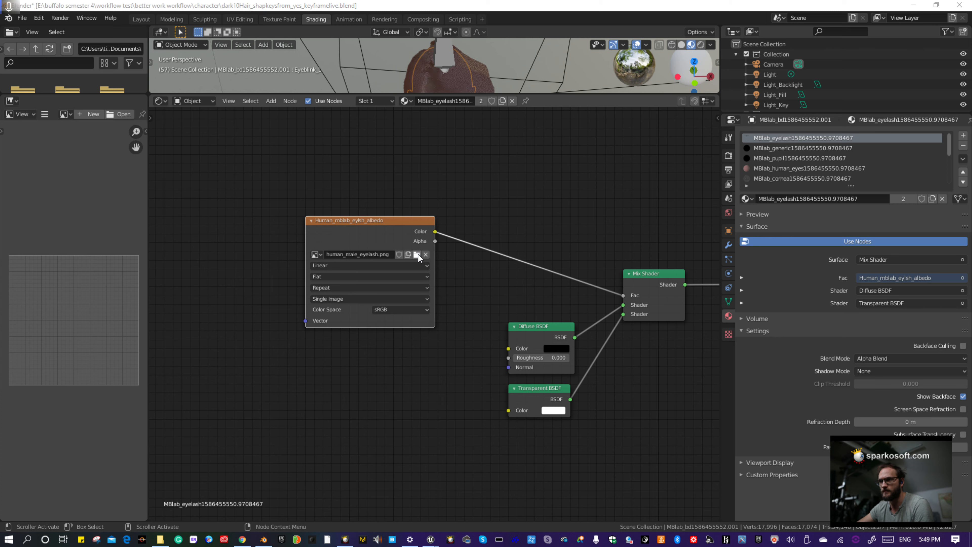
{"action": "scroll", "coordinate": [393, 343], "scroll_direction": "down", "scroll_amount": 5}
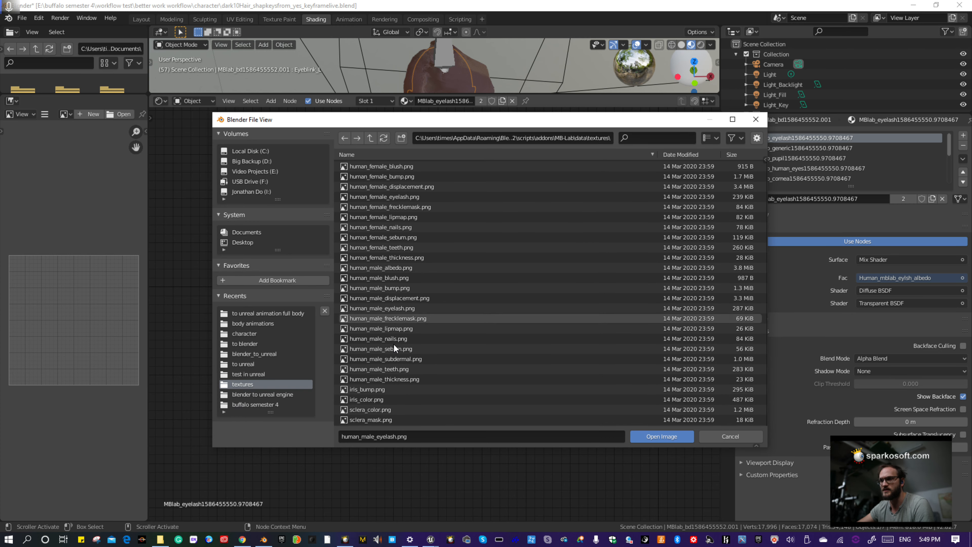
{"action": "scroll", "coordinate": [385, 406], "scroll_direction": "up", "scroll_amount": 5}
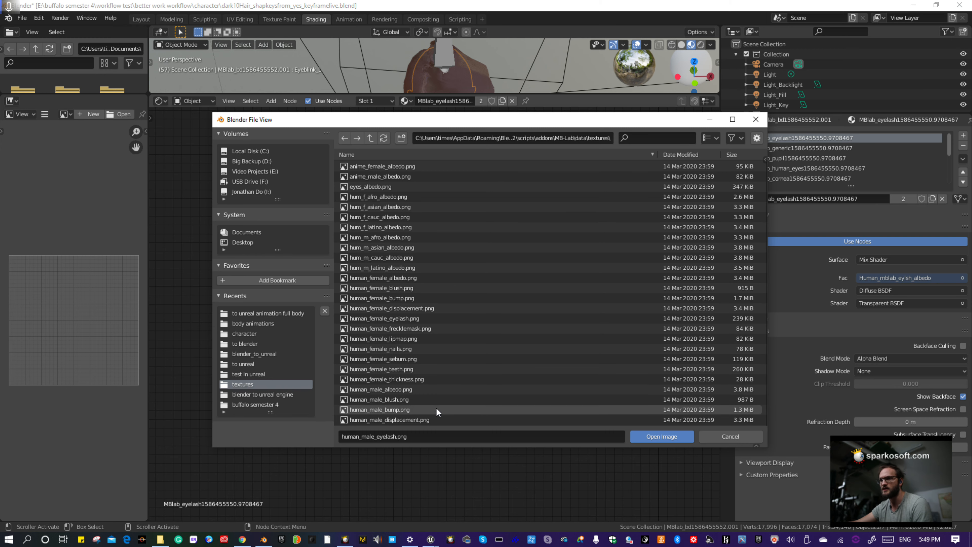
{"action": "left_click", "coordinate": [758, 438]}
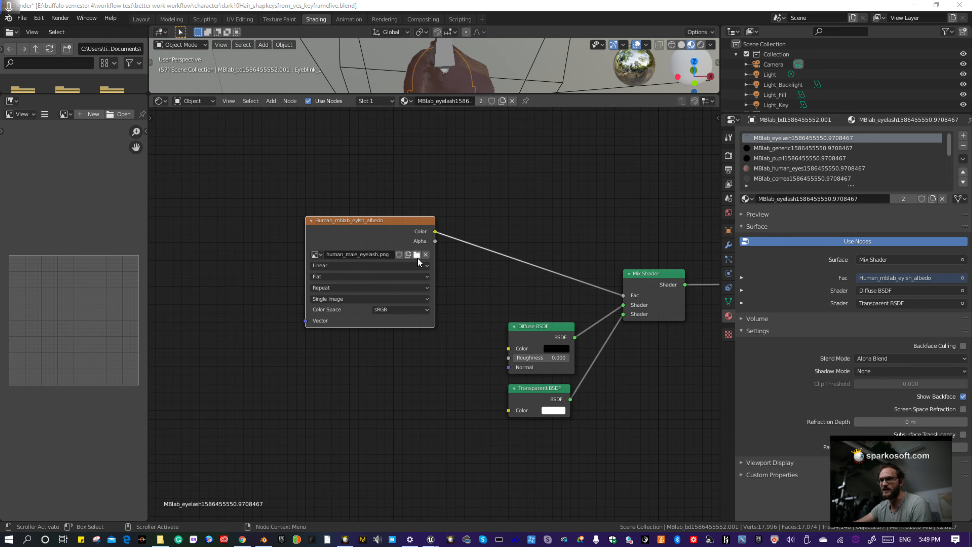
{"action": "left_click", "coordinate": [416, 256]}
{"action": "left_click", "coordinate": [730, 438]}
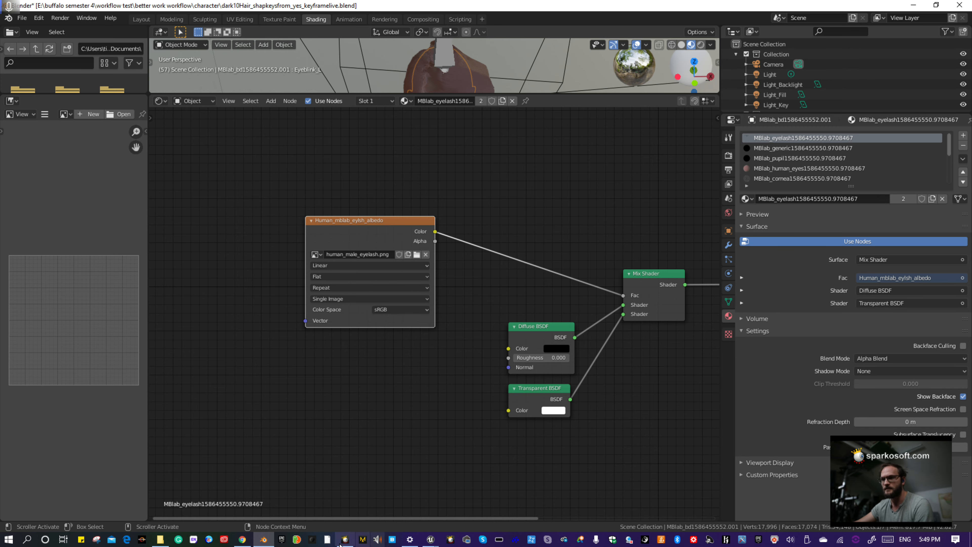
Switch to the full_test_all project in Unreal Editor and open the dark10Hair character's Element 0 eyelash material with its nodes in view.
{"action": "mouse_move", "coordinate": [431, 541]}
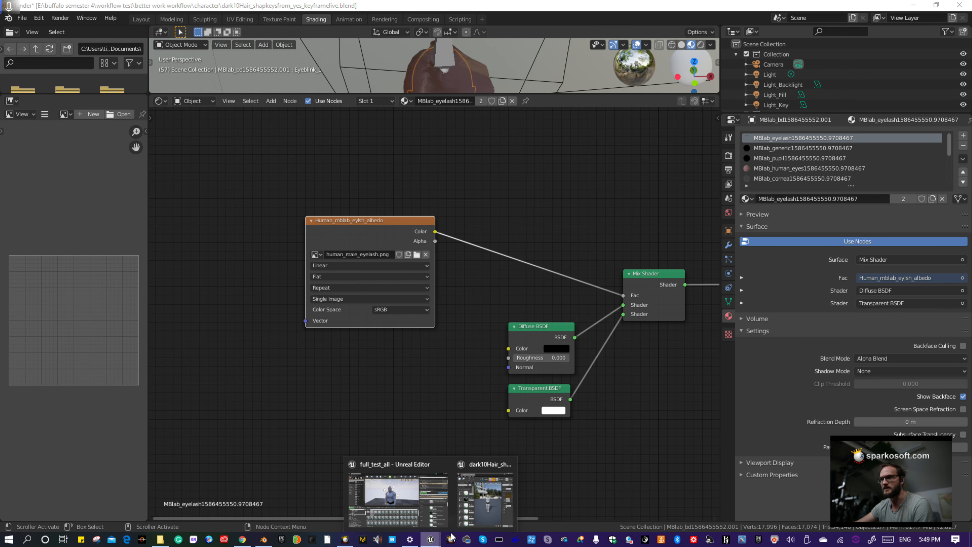
{"action": "left_click", "coordinate": [430, 493]}
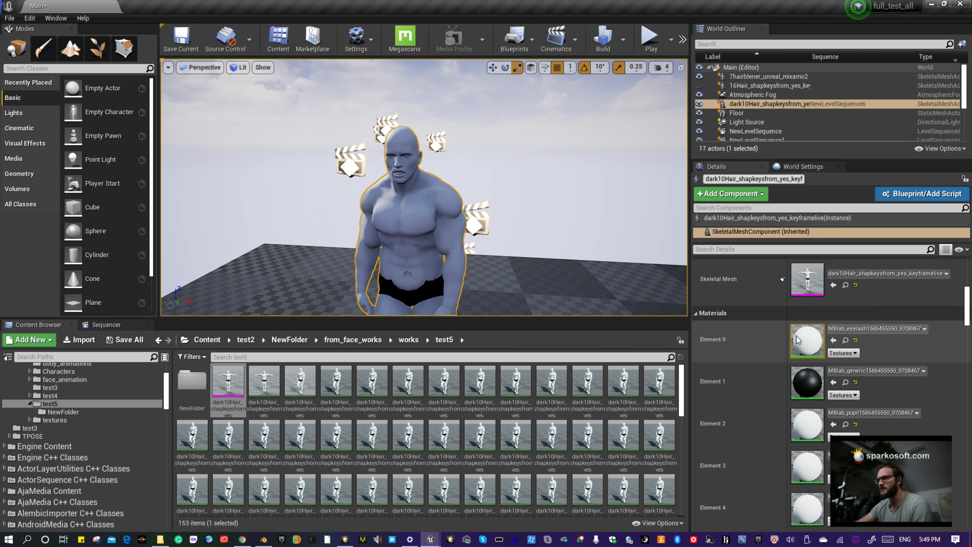
{"action": "double_click", "coordinate": [808, 348]}
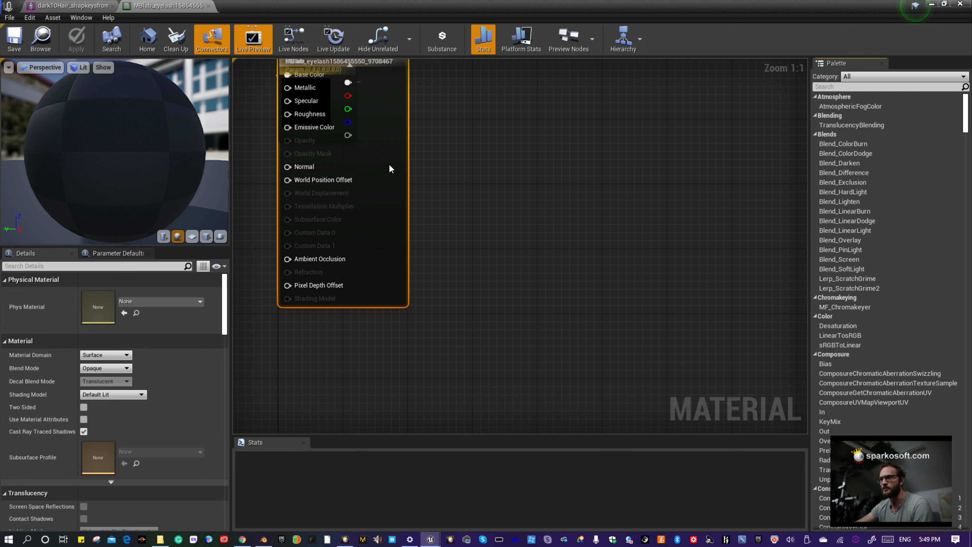
{"action": "left_click_drag", "start_coordinate": [396, 129], "coordinate": [532, 183]}
Check the material slots in the dark10Hair skeletal mesh editor and return to the eyelash material graph.
{"action": "left_click", "coordinate": [73, 6]}
{"action": "left_click", "coordinate": [944, 3]}
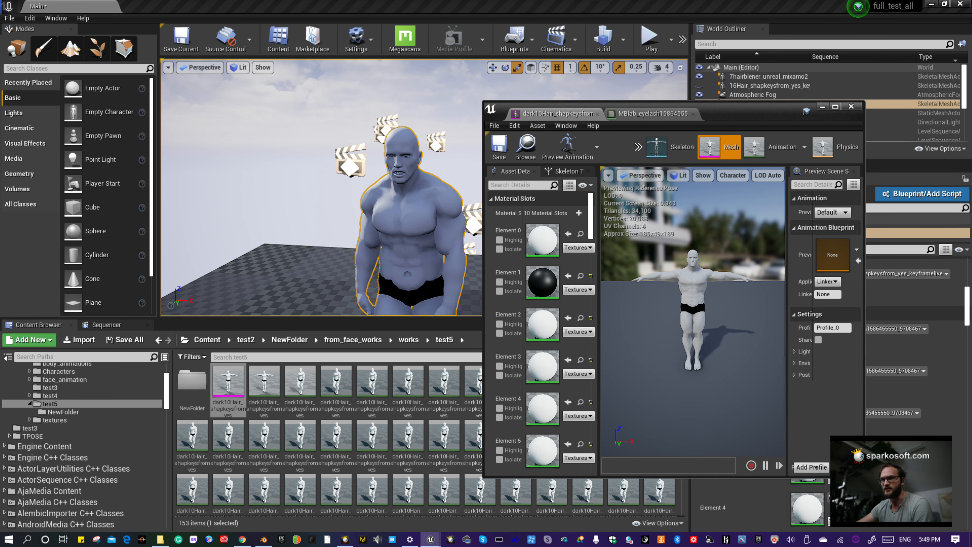
{"action": "double_click", "coordinate": [765, 110]}
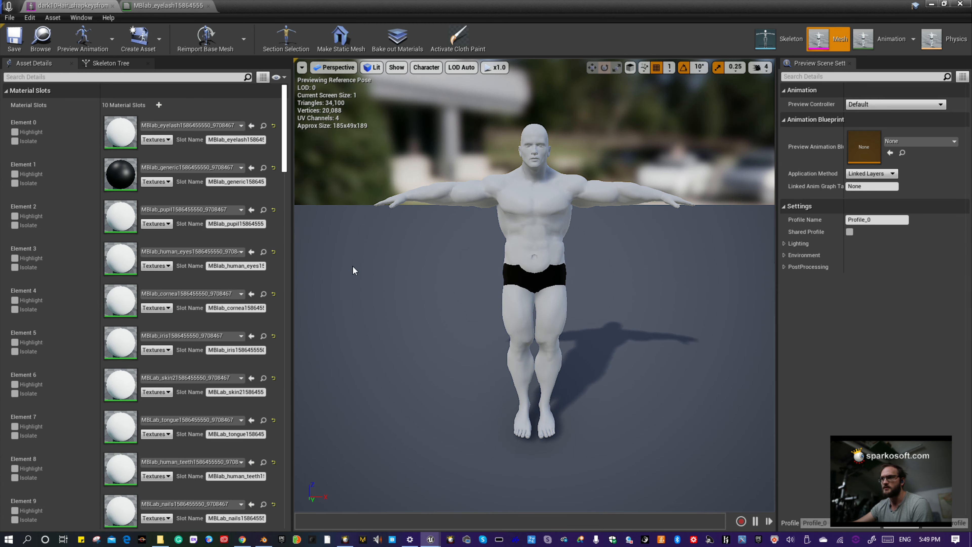
{"action": "left_click", "coordinate": [192, 5]}
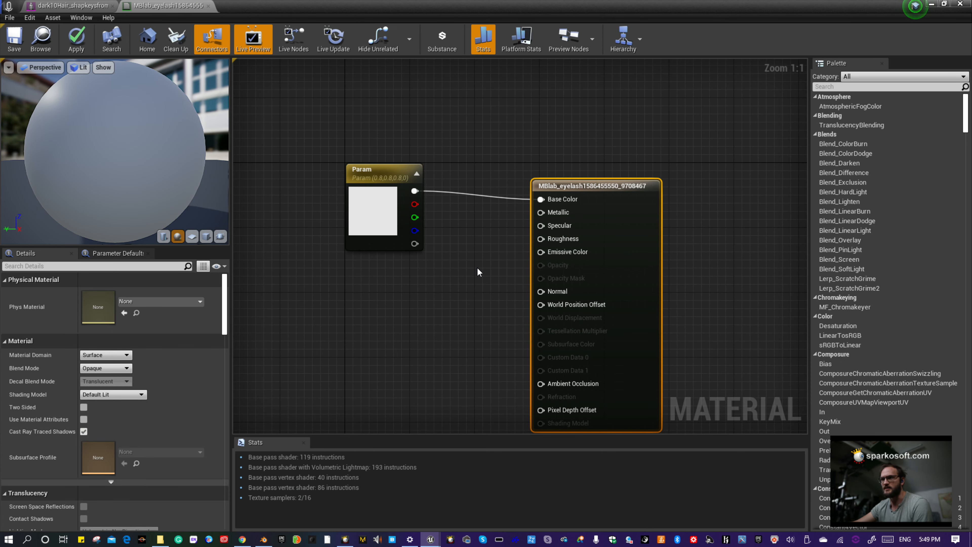
Return to the level, select the 7hairblener_unreal_mixamo2 character and open its Element 0 eyelash material.
{"action": "key", "text": "alt+Tab"}
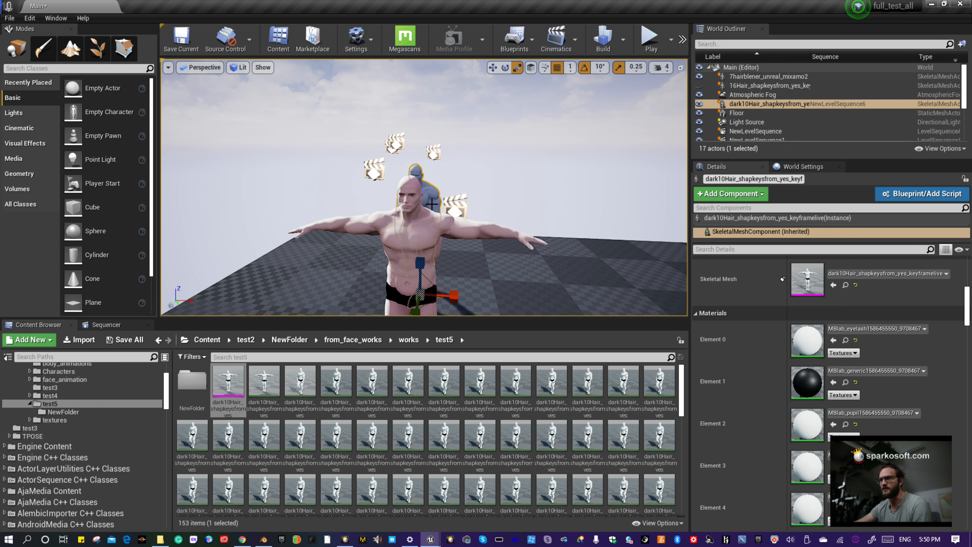
{"action": "mouse_move", "coordinate": [419, 147]}
{"action": "middle_mouse_down"}
{"action": "mouse_move", "coordinate": [414, 180]}
{"action": "mouse_move", "coordinate": [420, 147]}
{"action": "middle_mouse_up"}
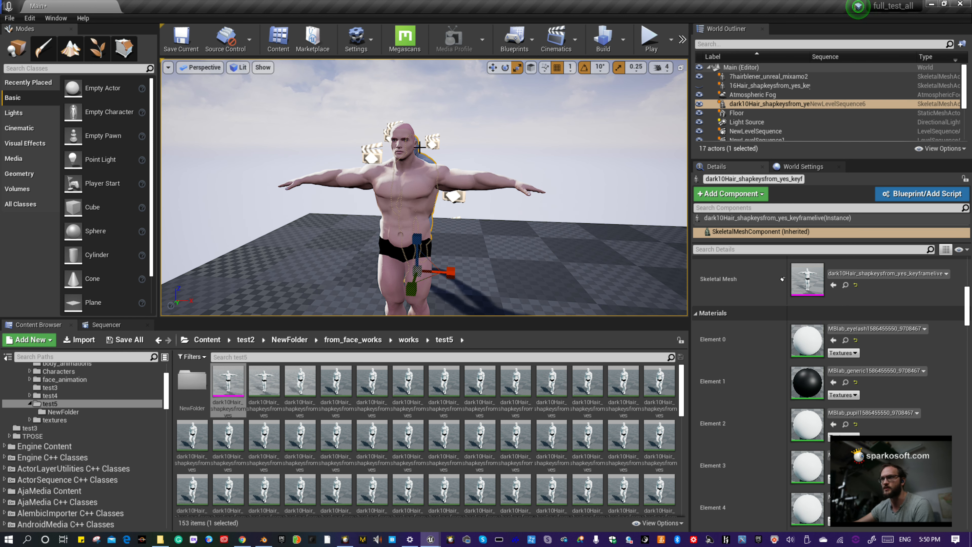
{"action": "scroll", "coordinate": [413, 169], "scroll_direction": "up", "scroll_amount": 3}
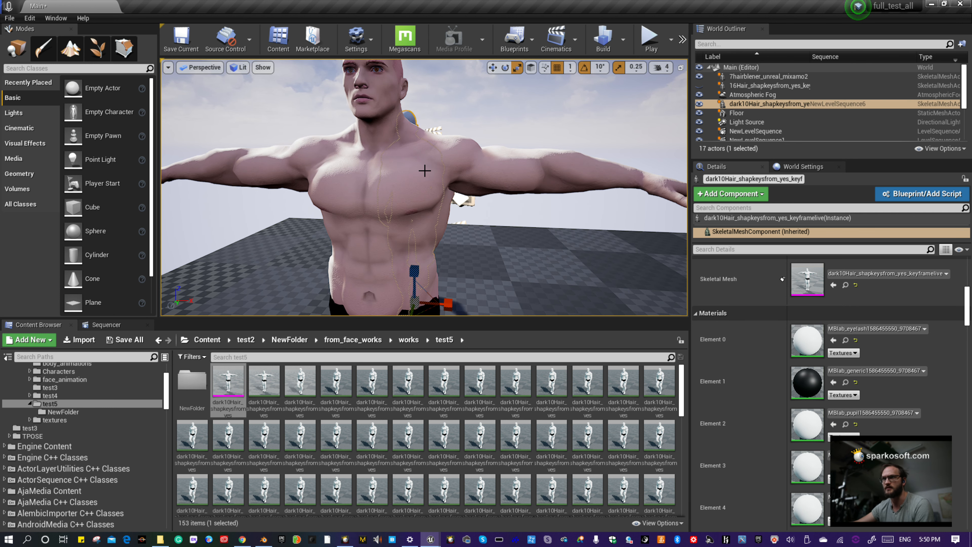
{"action": "scroll", "coordinate": [423, 170], "scroll_direction": "up", "scroll_amount": 4}
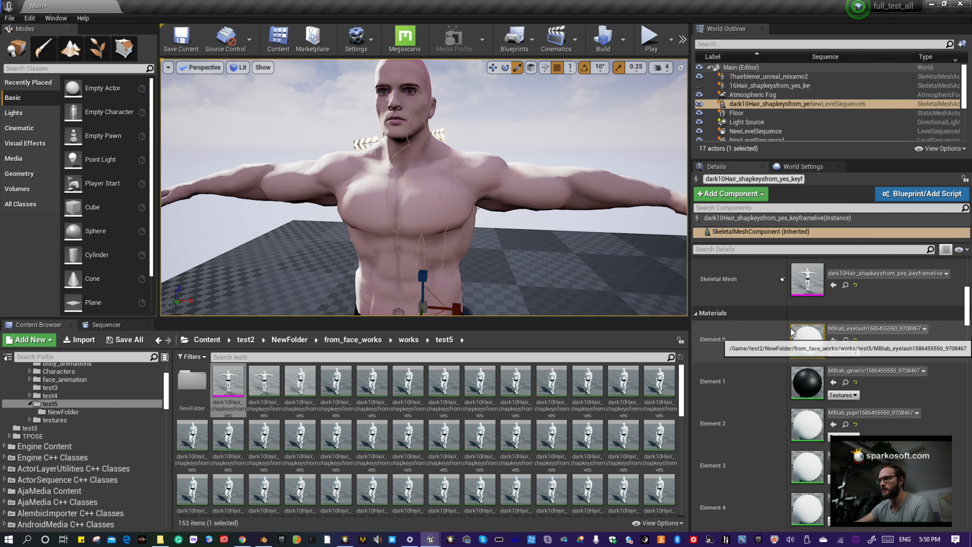
{"action": "left_click", "coordinate": [440, 182]}
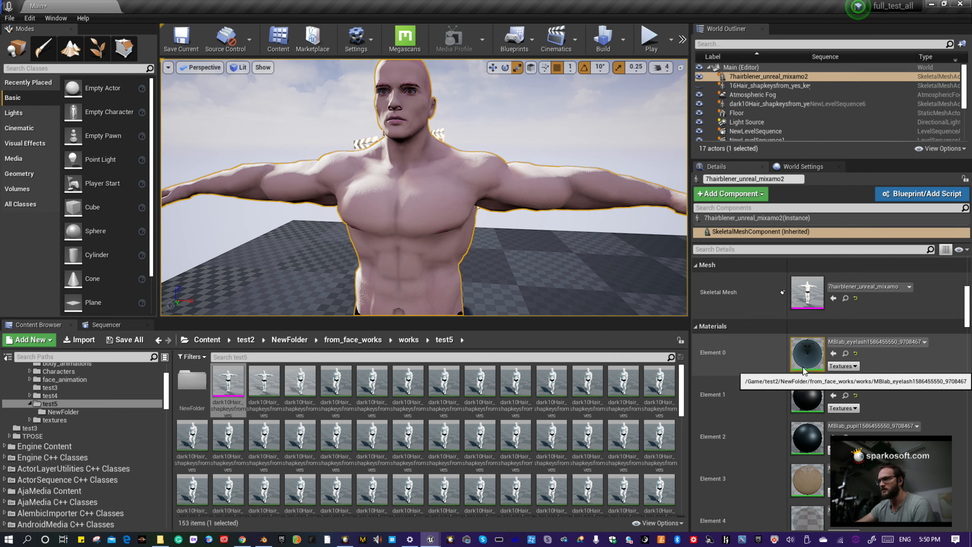
{"action": "double_click", "coordinate": [812, 354]}
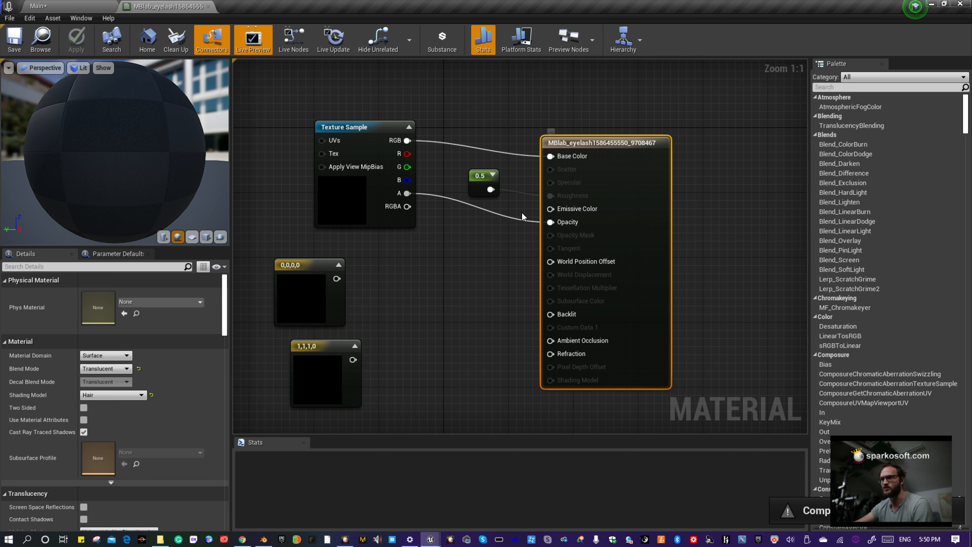
Inspect the 0.5 constant node in the eyelash graph, save the material and return to the level.
{"action": "left_click", "coordinate": [482, 183]}
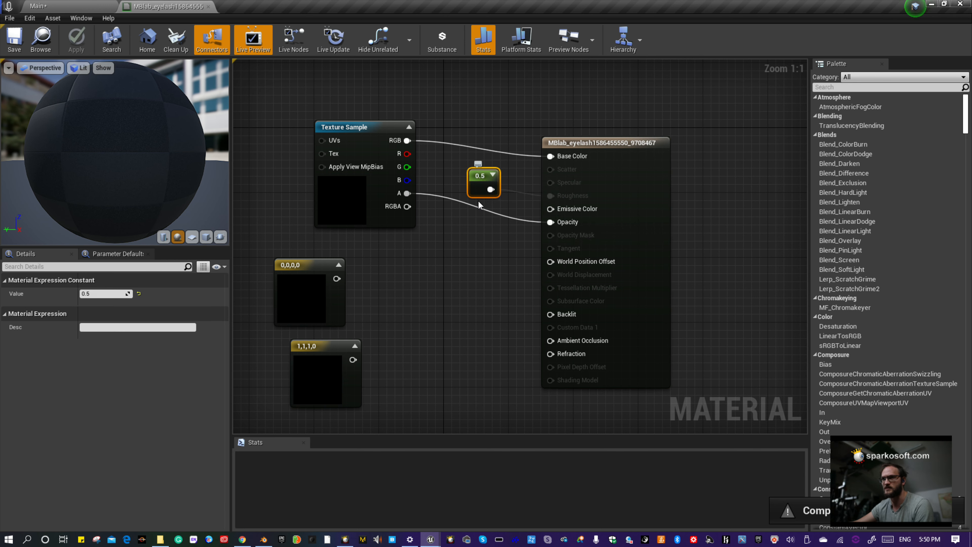
{"action": "left_click", "coordinate": [459, 233]}
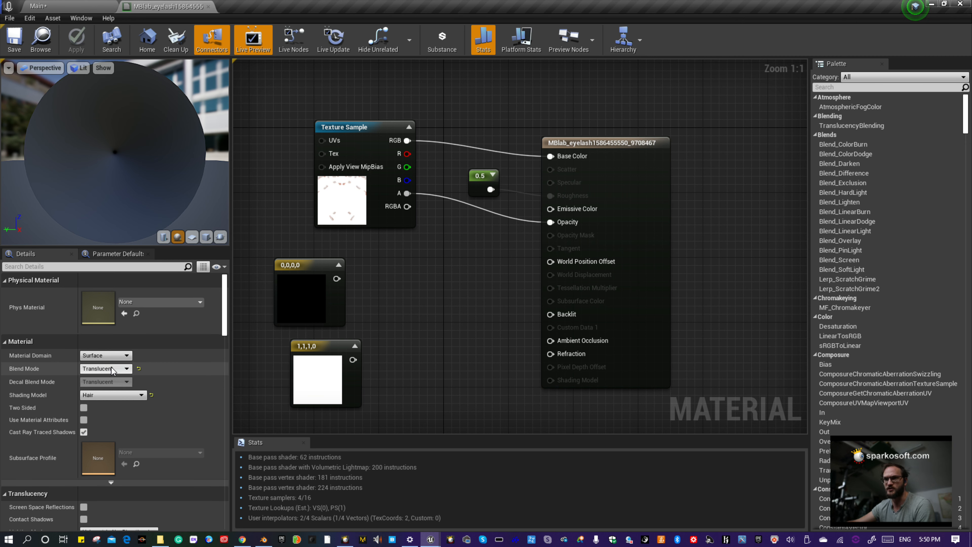
{"action": "left_click", "coordinate": [14, 40]}
{"action": "left_click", "coordinate": [77, 7]}
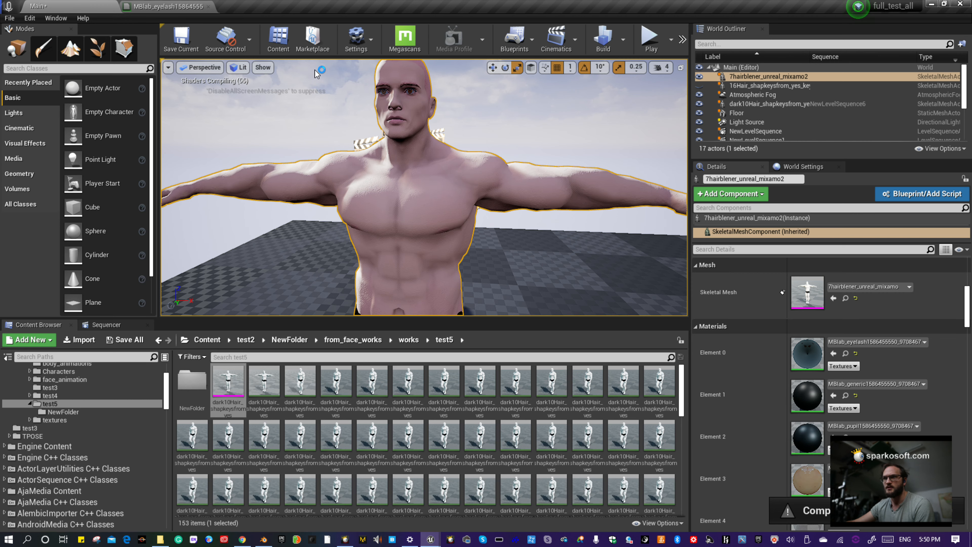
Review the character's Element 1 generic material, then open the Element 2 pupil material and maximize its editor window.
{"action": "double_click", "coordinate": [806, 398]}
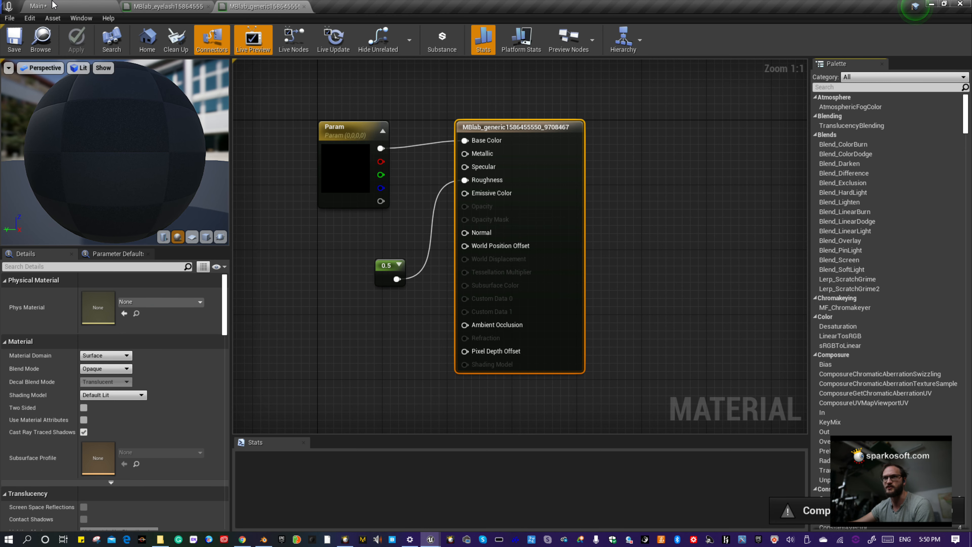
{"action": "left_click", "coordinate": [63, 8]}
{"action": "scroll", "coordinate": [815, 426], "scroll_direction": "down", "scroll_amount": 1}
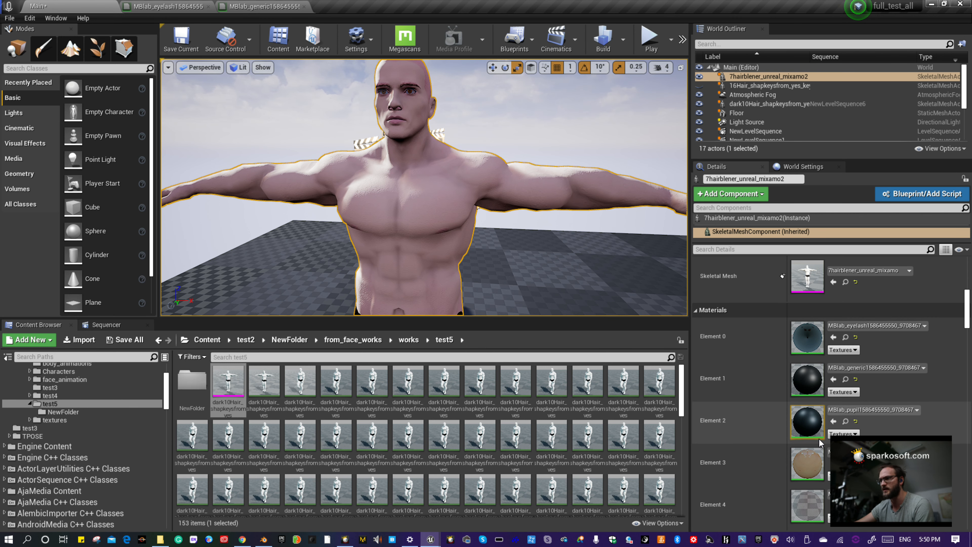
{"action": "double_click", "coordinate": [814, 426]}
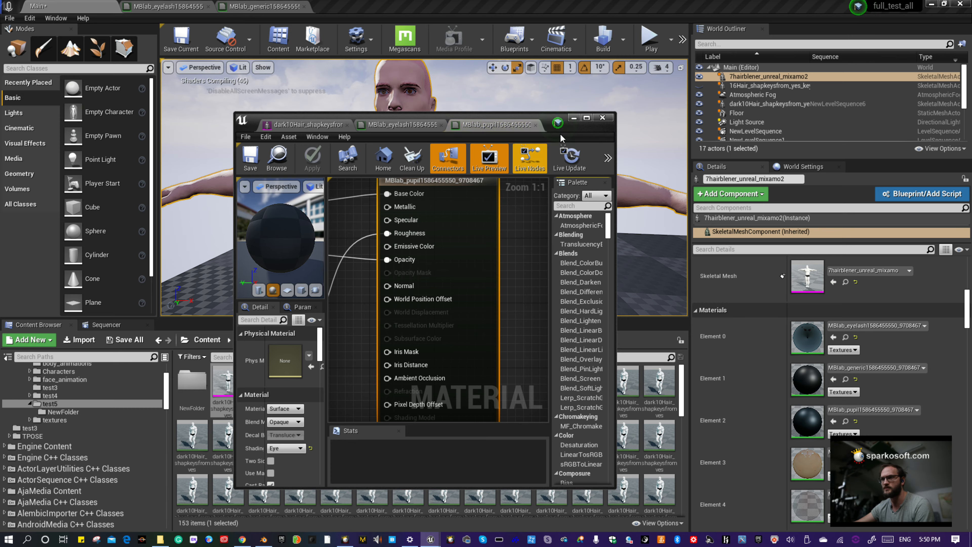
{"action": "left_click", "coordinate": [587, 118]}
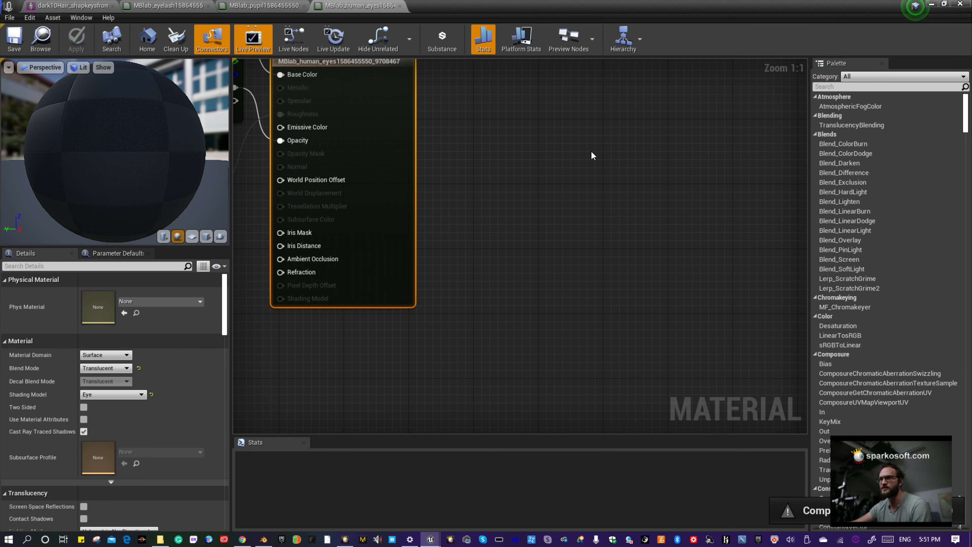
Examine the MBlab_human_eyes material graph and inspect its Texture Sample node's settings.
{"action": "right_click_drag", "start_coordinate": [592, 156], "coordinate": [840, 238]}
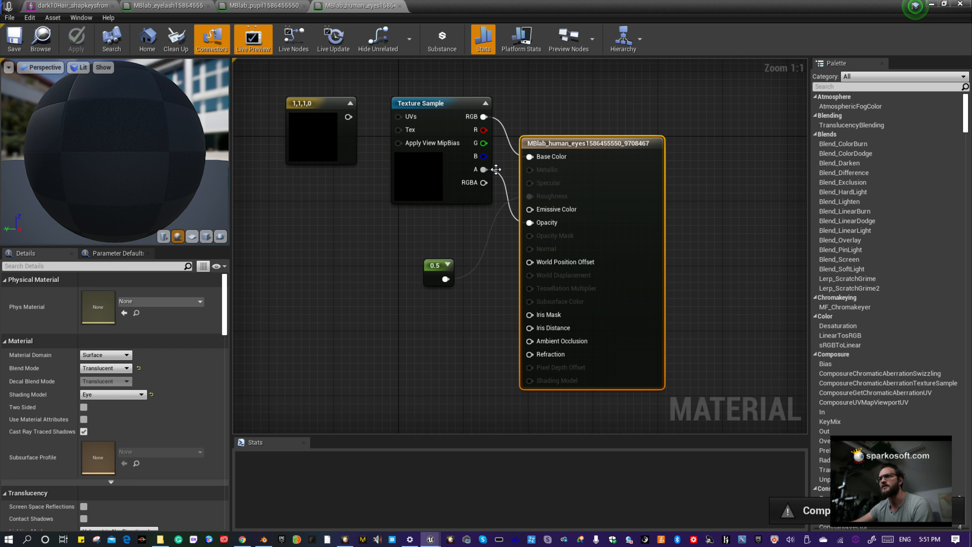
{"action": "left_click", "coordinate": [444, 103]}
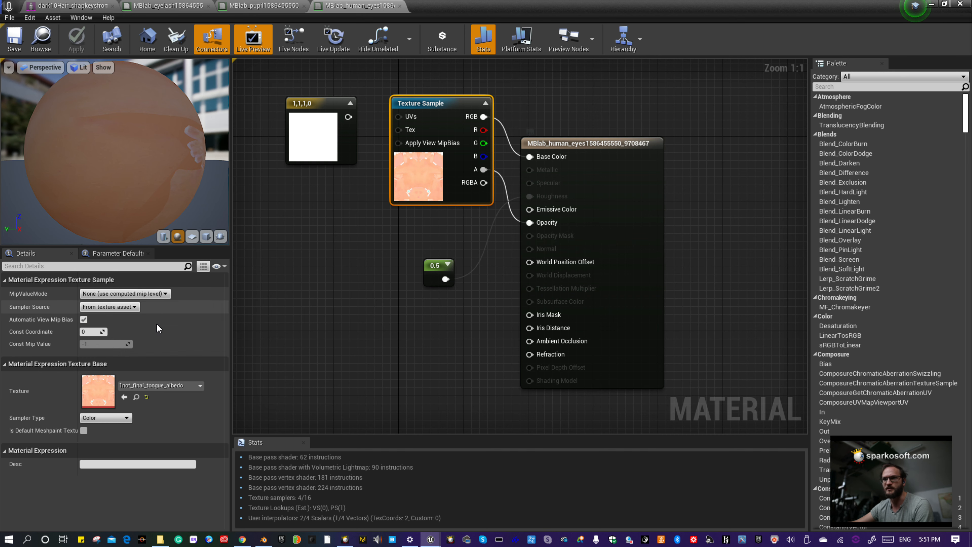
{"action": "left_click", "coordinate": [647, 265]}
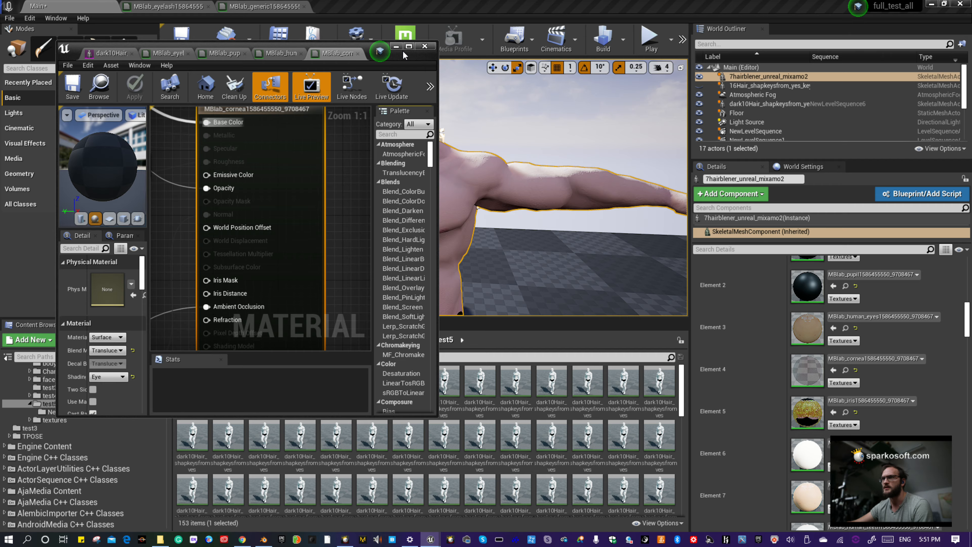
Maximize the cornea material editor and move the normal map and ambient occlusion Texture Sample nodes closer to the material node.
{"action": "left_click", "coordinate": [406, 48]}
{"action": "right_click_drag", "start_coordinate": [521, 203], "coordinate": [768, 306]}
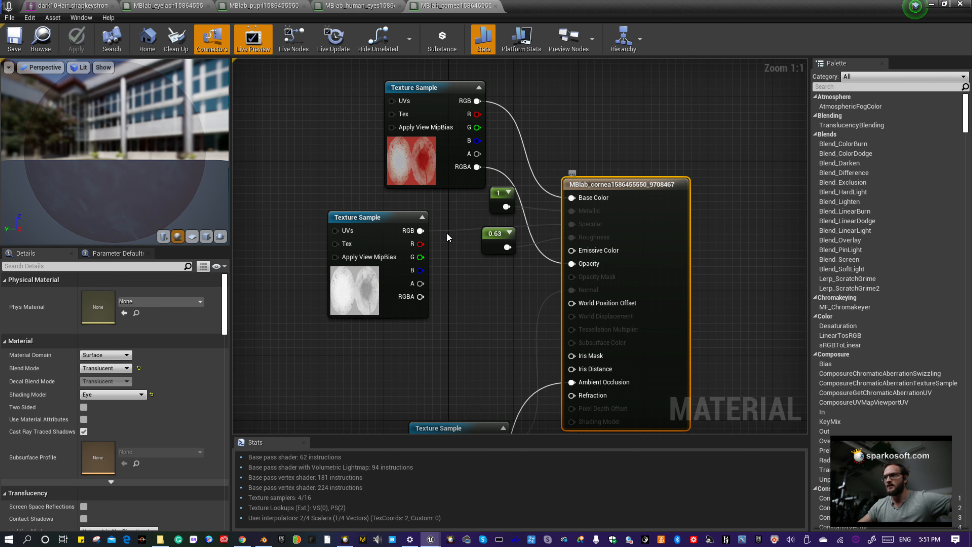
{"action": "scroll", "coordinate": [431, 249], "scroll_direction": "down", "scroll_amount": 4}
{"action": "left_click_drag", "start_coordinate": [444, 339], "coordinate": [435, 306]}
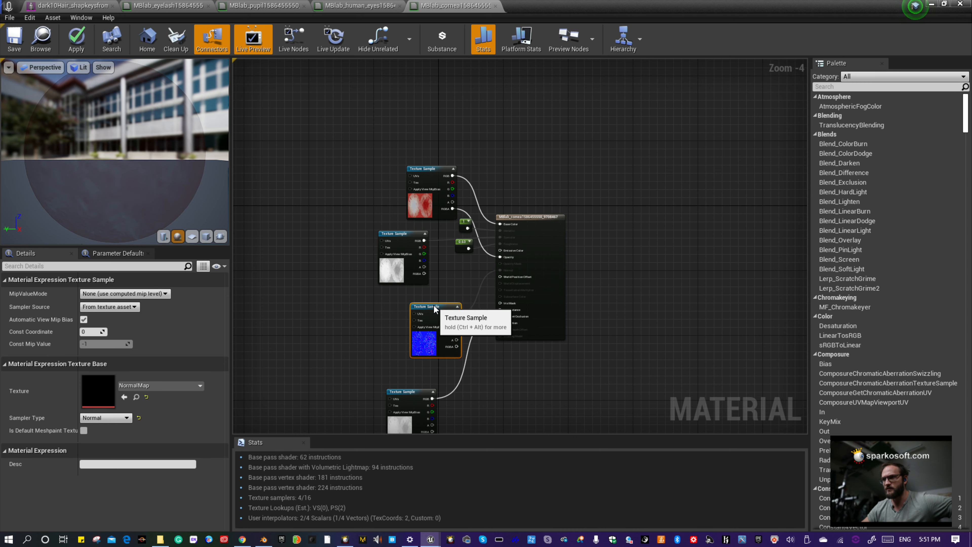
{"action": "left_click_drag", "start_coordinate": [399, 394], "coordinate": [430, 369]}
{"action": "scroll", "coordinate": [509, 360], "scroll_direction": "up", "scroll_amount": 3}
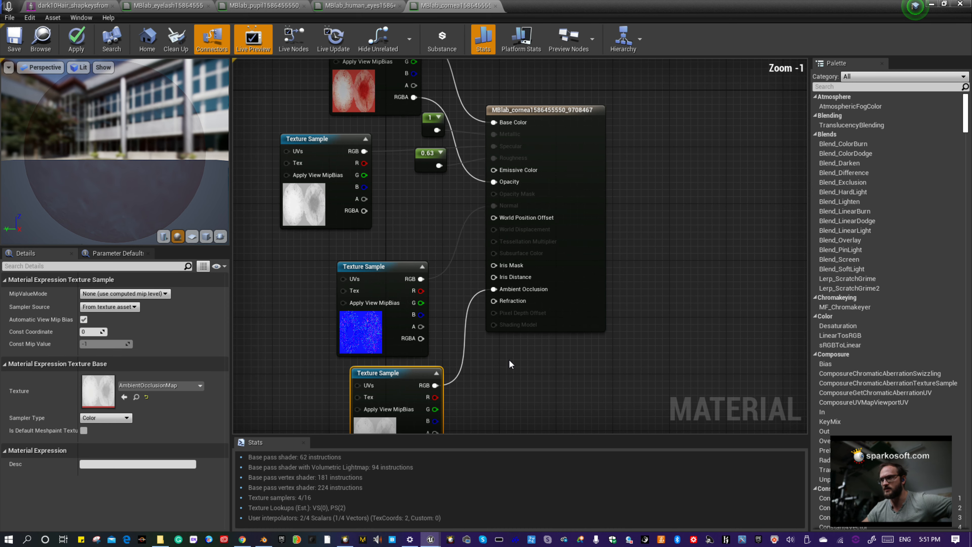
Reposition the cornea graph's normal map and 0.63 constant nodes, and inspect the specular texture and main material node settings.
{"action": "right_click_drag", "start_coordinate": [390, 305], "coordinate": [475, 384]}
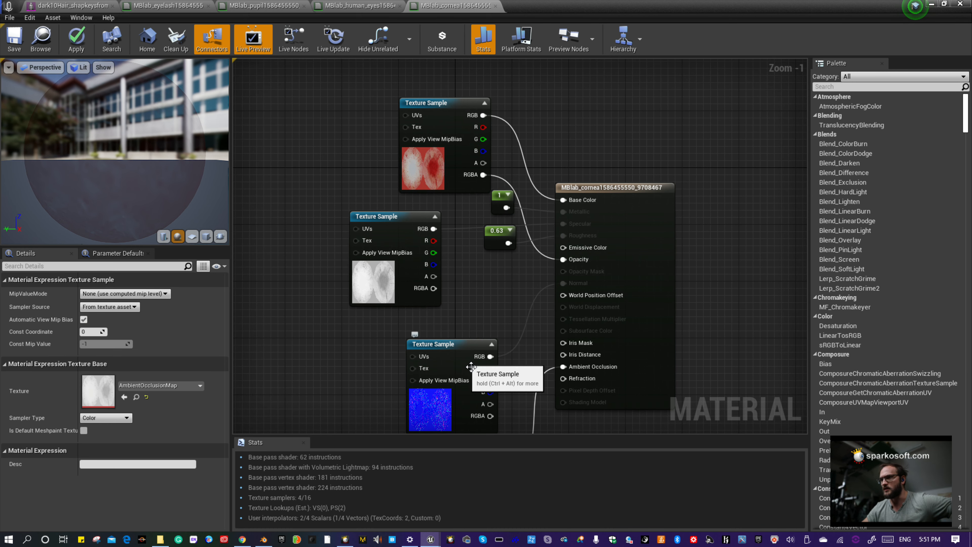
{"action": "left_click_drag", "start_coordinate": [461, 359], "coordinate": [447, 345]}
{"action": "left_click", "coordinate": [403, 217]}
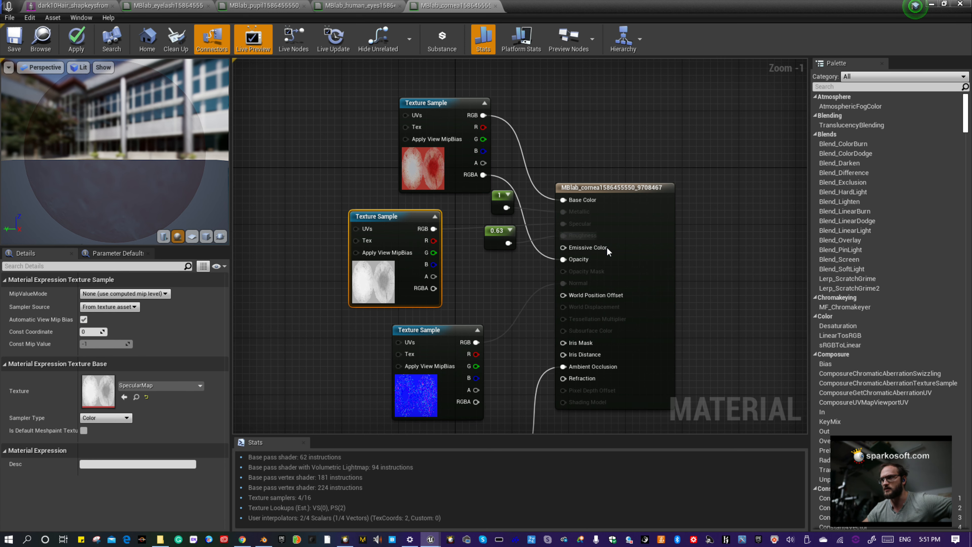
{"action": "right_click_drag", "start_coordinate": [517, 310], "coordinate": [498, 332]}
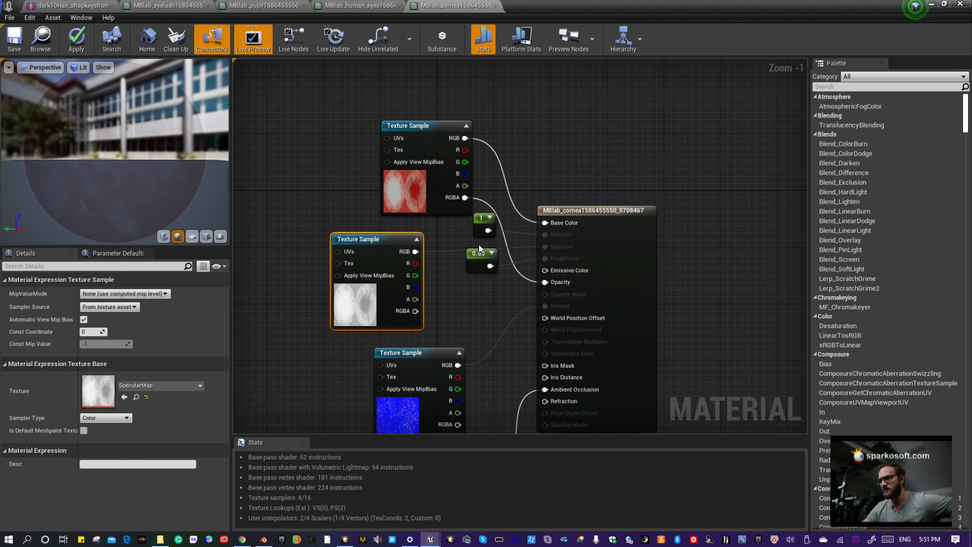
{"action": "left_click", "coordinate": [479, 269]}
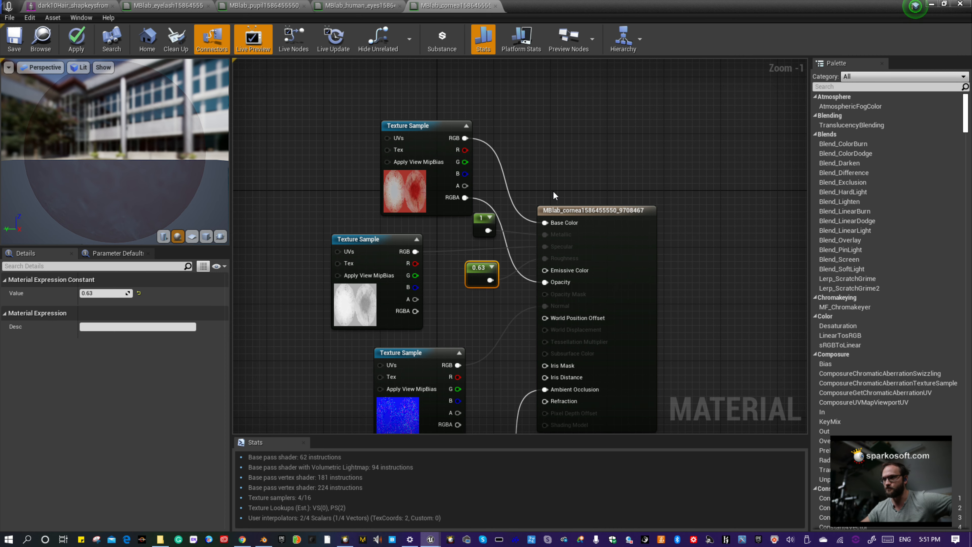
{"action": "left_click", "coordinate": [595, 220]}
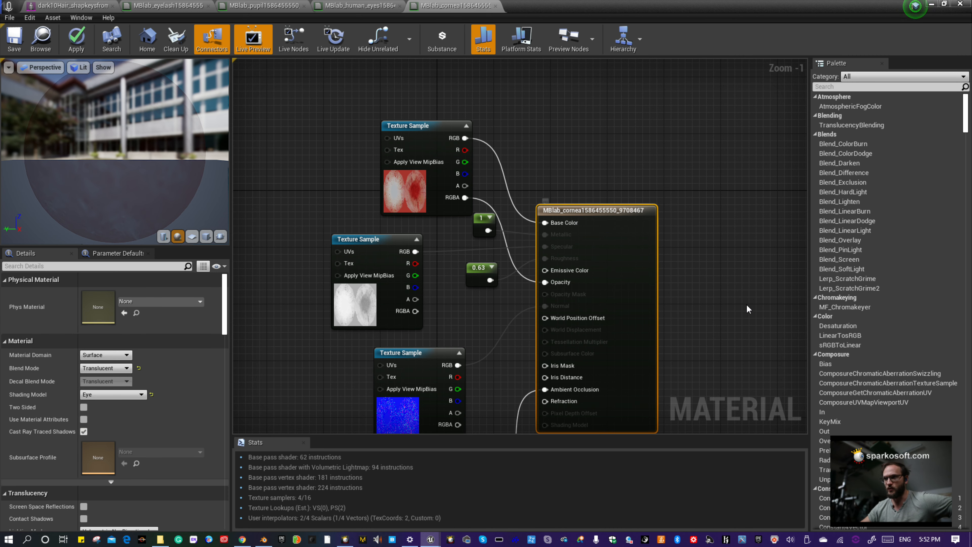
{"action": "right_click_drag", "start_coordinate": [747, 305], "coordinate": [748, 244]}
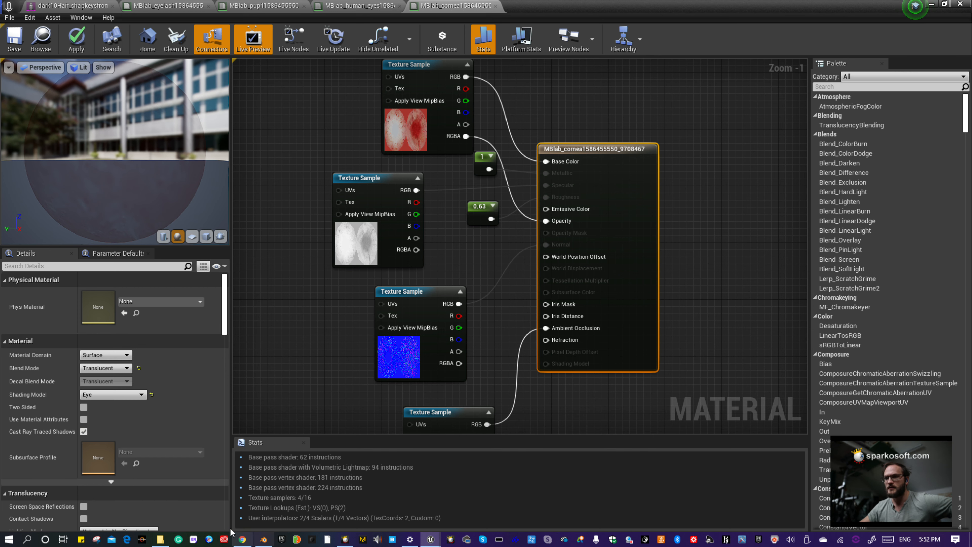
Try driving the cornea's Opacity from the red texture's alpha output, apply it and check the character's eyes in the level.
{"action": "left_click_drag", "start_coordinate": [465, 123], "coordinate": [553, 221]}
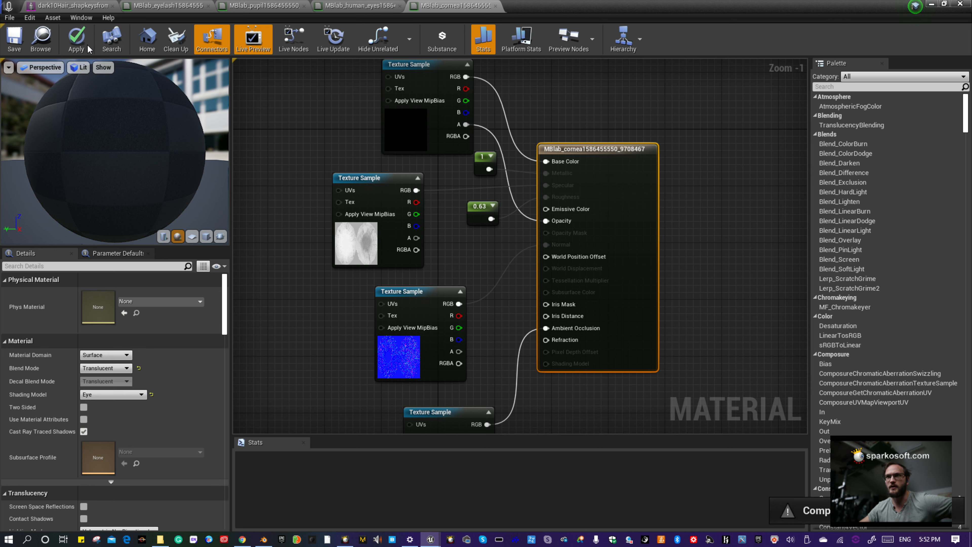
{"action": "left_click", "coordinate": [82, 36]}
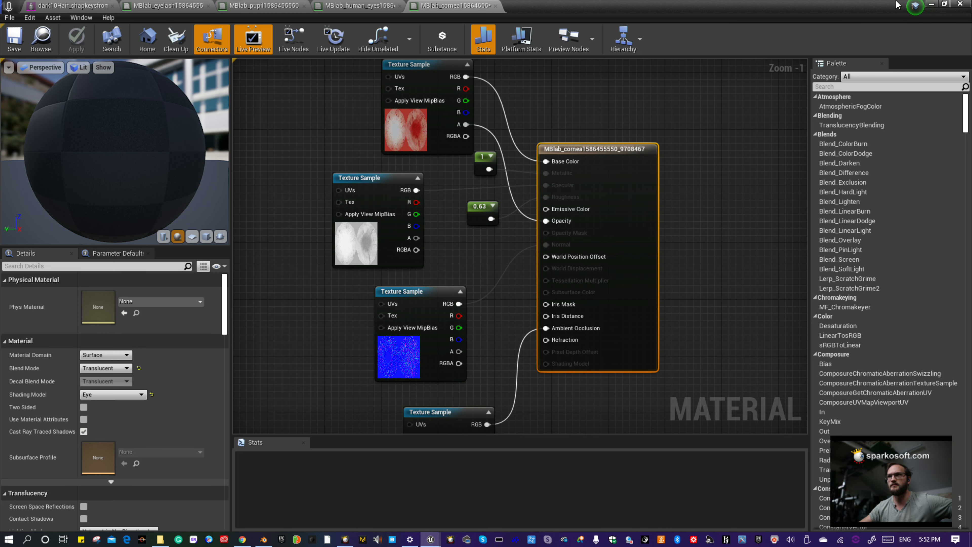
{"action": "left_click", "coordinate": [932, 3]}
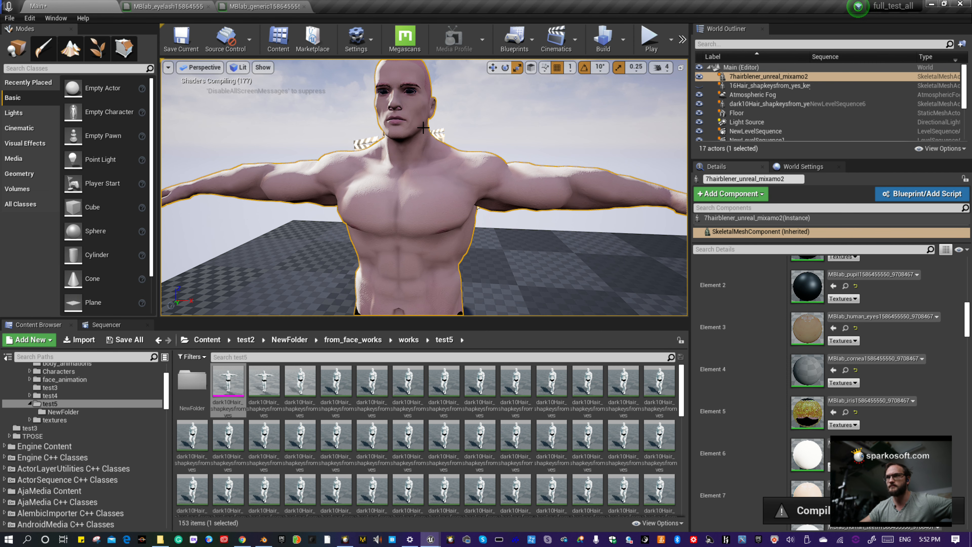
{"action": "scroll", "coordinate": [428, 130], "scroll_direction": "up", "scroll_amount": 5}
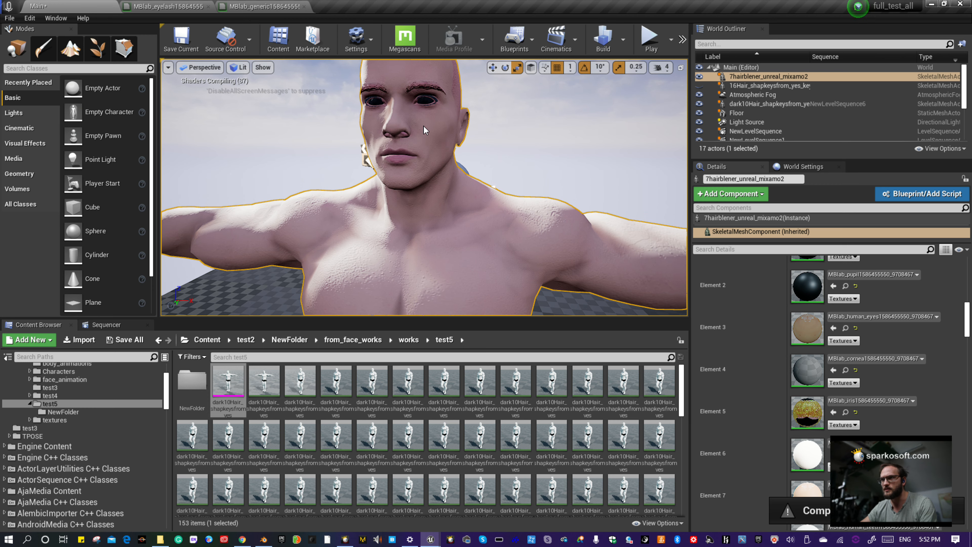
{"action": "scroll", "coordinate": [428, 127], "scroll_direction": "up", "scroll_amount": 2}
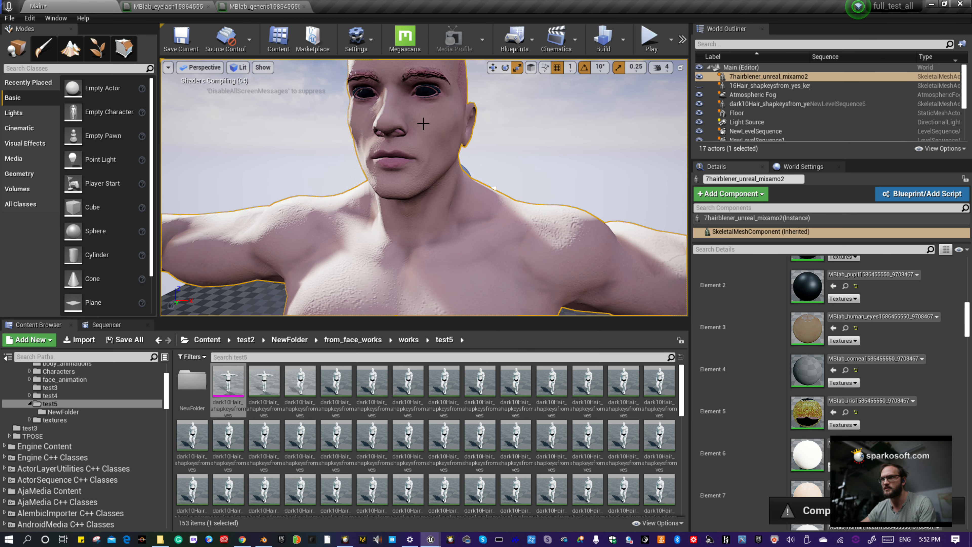
Return to the cornea material, reconnect the red texture's RGBA output to Opacity and apply the change.
{"action": "left_click", "coordinate": [257, 7]}
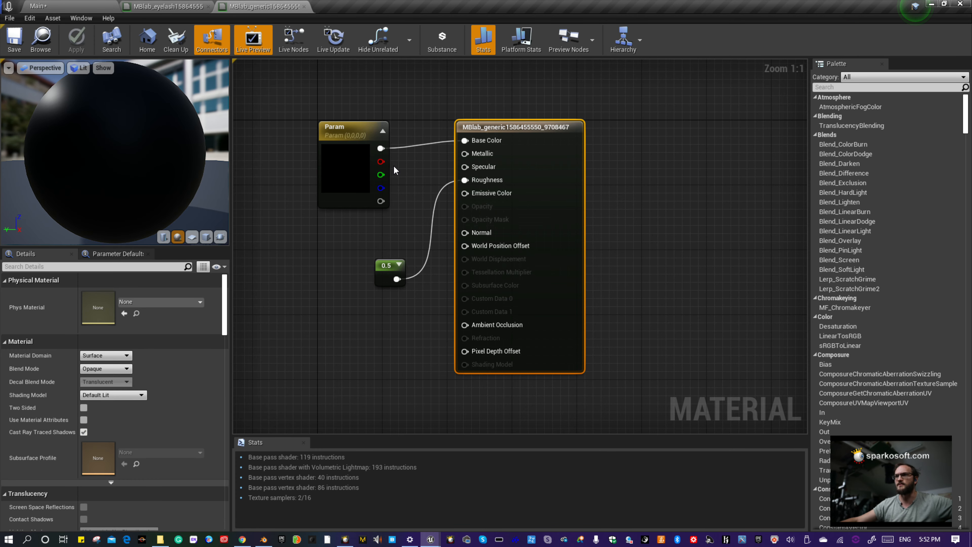
{"action": "left_click", "coordinate": [173, 5]}
{"action": "mouse_move", "coordinate": [431, 540]}
{"action": "left_click", "coordinate": [472, 500]}
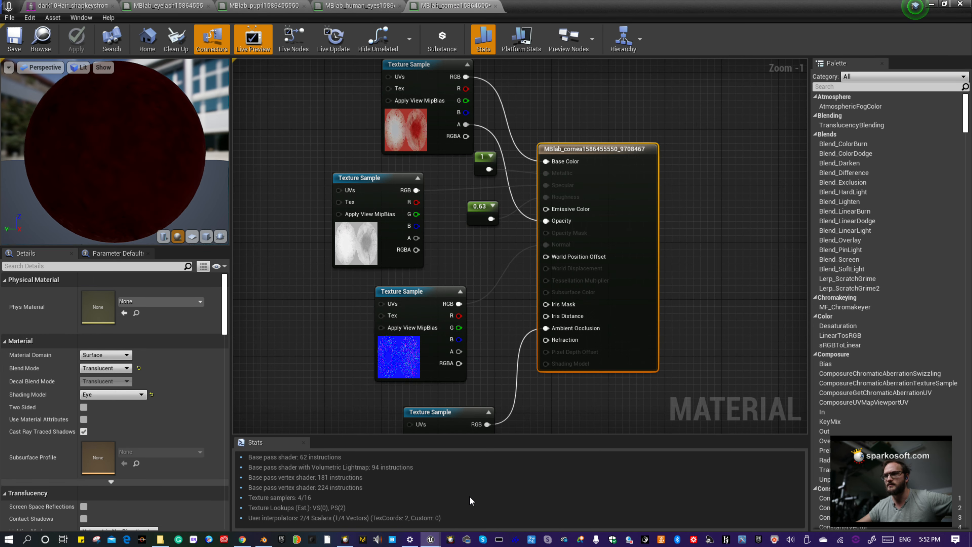
{"action": "left_click_drag", "start_coordinate": [592, 4], "coordinate": [593, 150]}
{"action": "left_click", "coordinate": [62, 5]}
{"action": "left_click", "coordinate": [755, 150]}
{"action": "left_click_drag", "start_coordinate": [466, 137], "coordinate": [546, 221]}
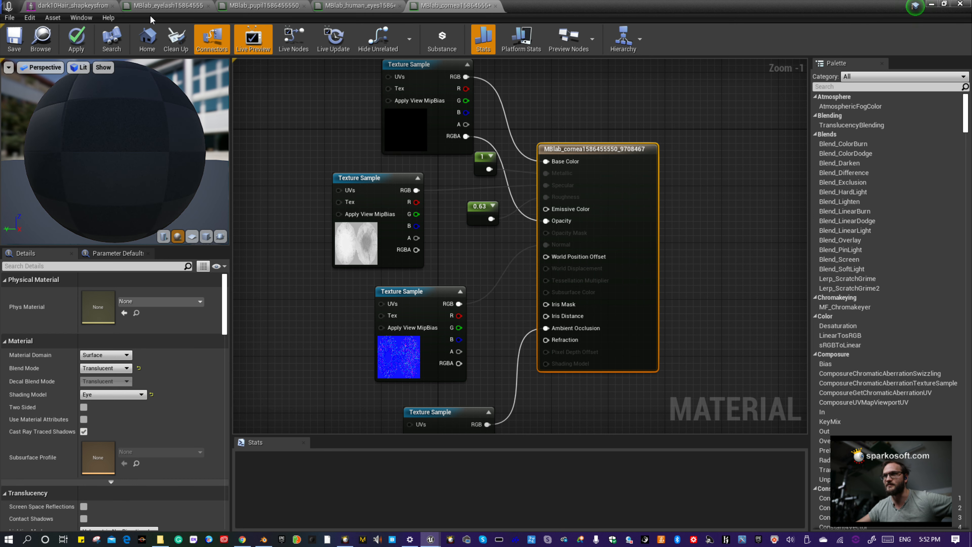
{"action": "left_click", "coordinate": [76, 42]}
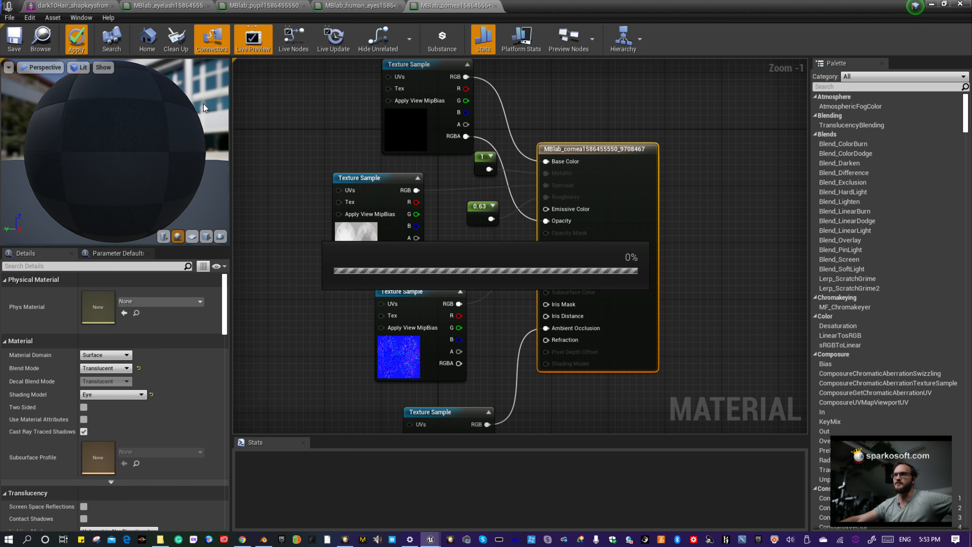
Switch to Blender, select the MBlab_human_eyes material and examine its image textures feeding the RealisitcEyeShader node.
{"action": "left_click", "coordinate": [263, 539]}
{"action": "scroll", "coordinate": [774, 166], "scroll_direction": "down", "scroll_amount": 2}
{"action": "scroll", "coordinate": [769, 160], "scroll_direction": "up", "scroll_amount": 2}
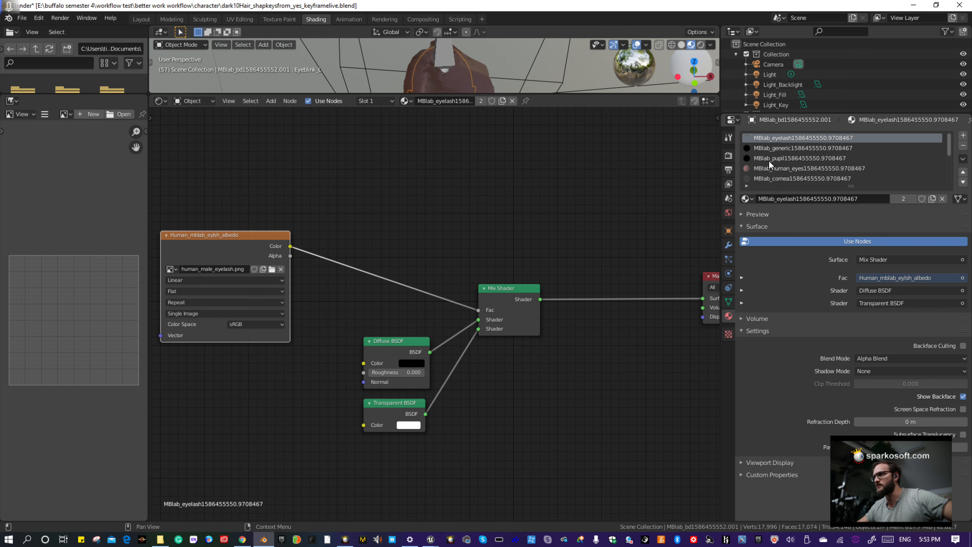
{"action": "left_click", "coordinate": [783, 169]}
{"action": "right_click", "coordinate": [513, 187]}
{"action": "middle_click_drag", "start_coordinate": [604, 156], "coordinate": [29, 162]}
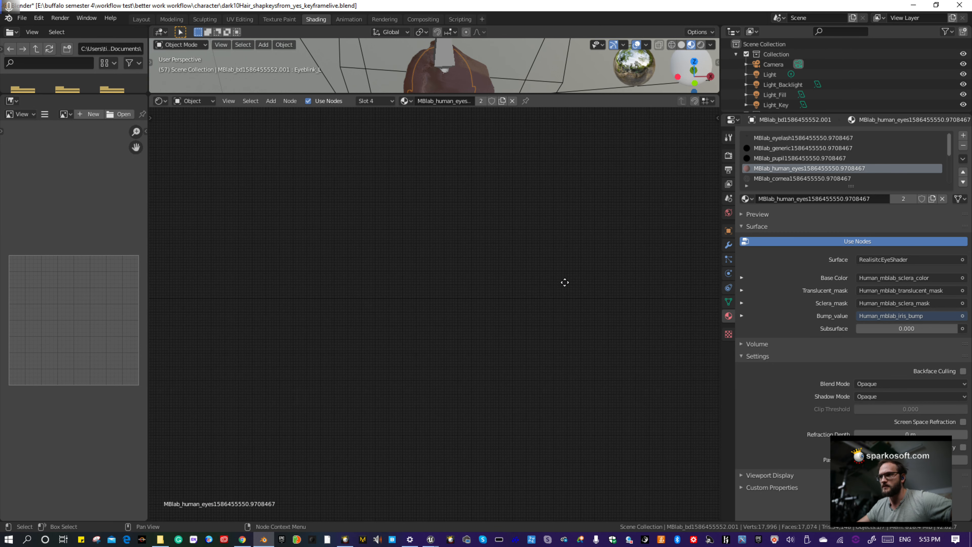
{"action": "middle_click_drag", "start_coordinate": [557, 281], "coordinate": [267, 286]}
{"action": "scroll", "coordinate": [631, 276], "scroll_direction": "up", "scroll_amount": 5}
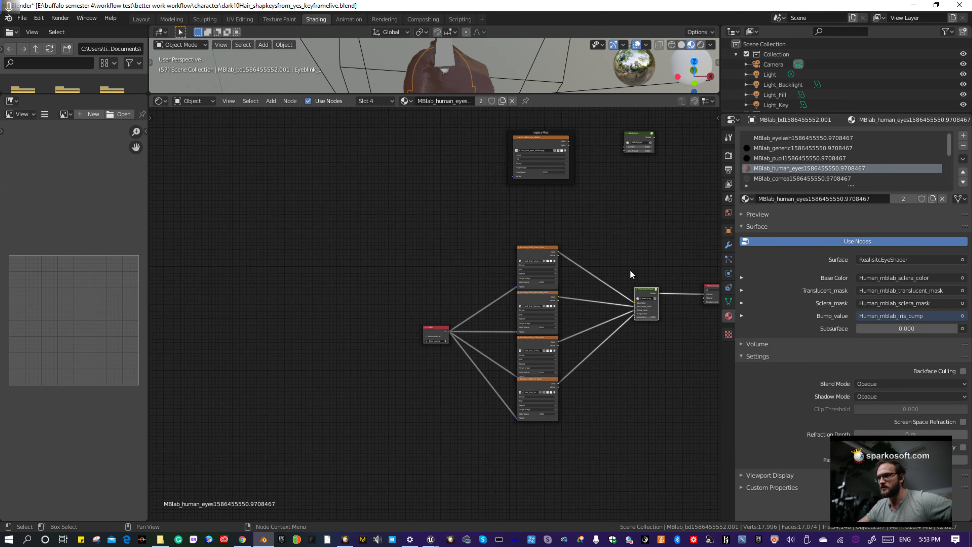
{"action": "middle_click_drag", "start_coordinate": [646, 236], "coordinate": [505, 175]}
{"action": "scroll", "coordinate": [532, 200], "scroll_direction": "up", "scroll_amount": 4}
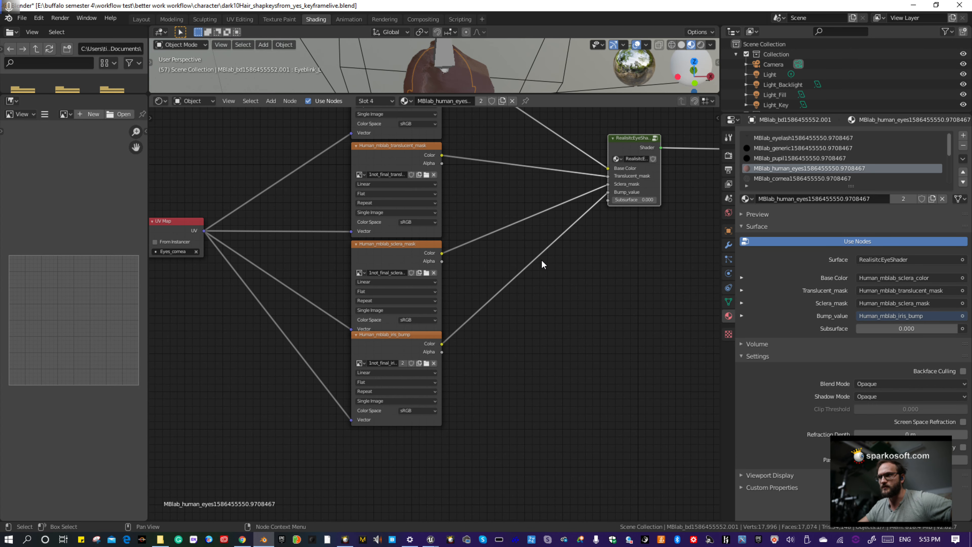
{"action": "scroll", "coordinate": [612, 219], "scroll_direction": "up", "scroll_amount": 1}
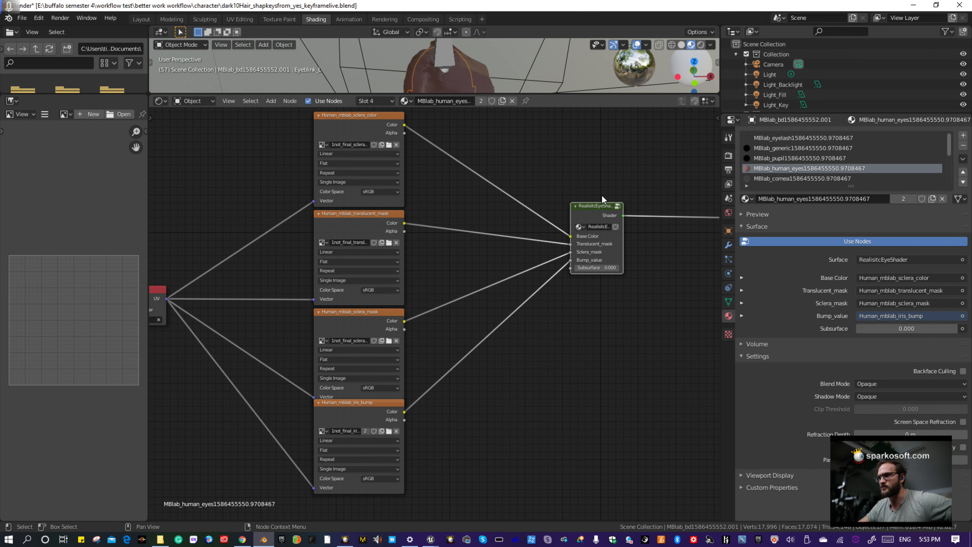
{"action": "middle_click_drag", "start_coordinate": [532, 157], "coordinate": [656, 223]}
{"action": "scroll", "coordinate": [536, 225], "scroll_direction": "up", "scroll_amount": 4}
Read the full image name in the Human_mblab_sclera_color node and review the mask and bump texture nodes.
{"action": "double_click", "coordinate": [485, 242]}
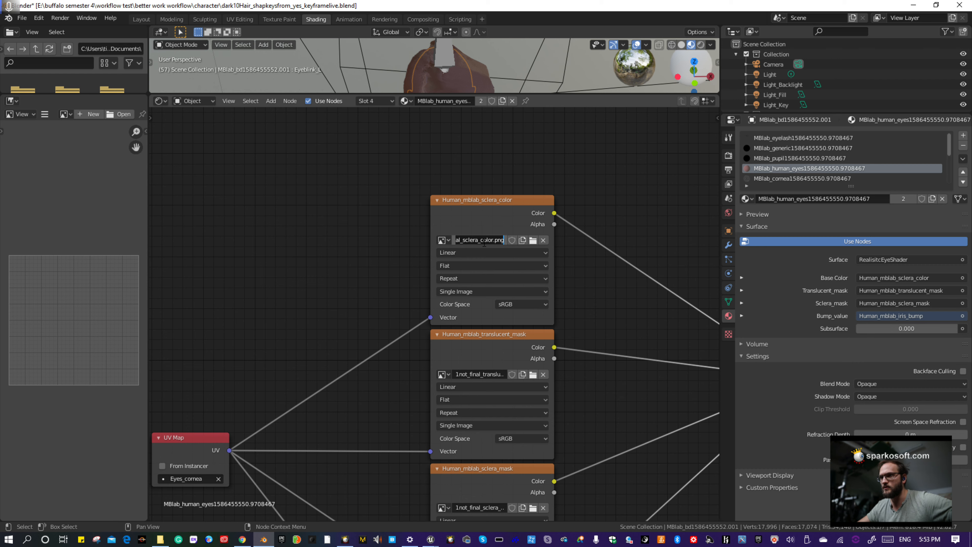
{"action": "left_click", "coordinate": [469, 240]}
{"action": "left_click_drag", "start_coordinate": [488, 240], "coordinate": [391, 242]}
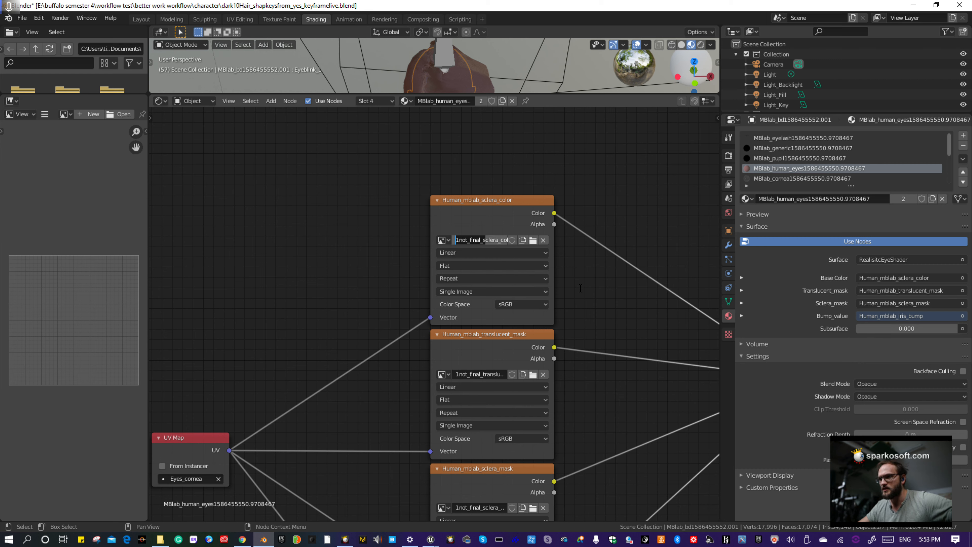
{"action": "left_click", "coordinate": [603, 380]}
{"action": "scroll", "coordinate": [603, 379], "scroll_direction": "down", "scroll_amount": 2}
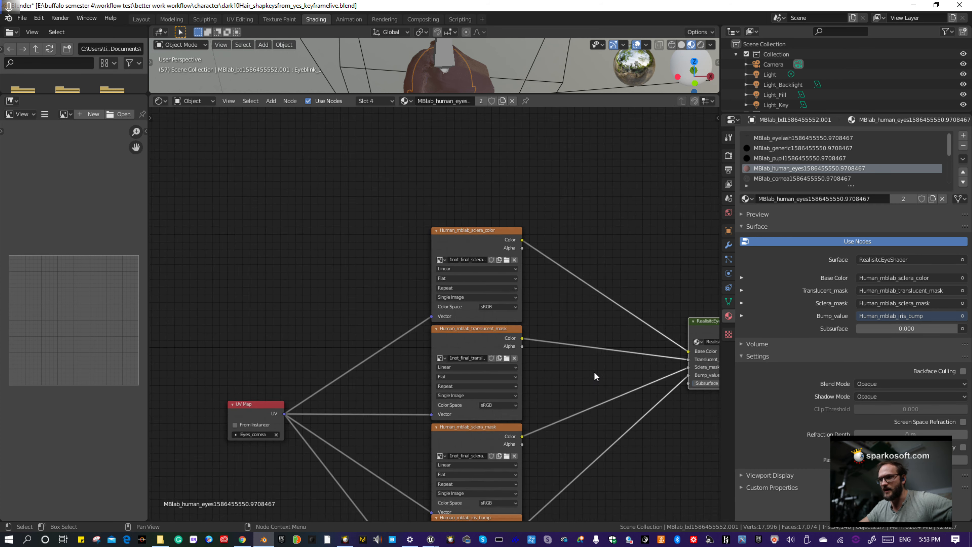
{"action": "scroll", "coordinate": [594, 377], "scroll_direction": "up", "scroll_amount": 2}
{"action": "middle_click_drag", "start_coordinate": [594, 376], "coordinate": [568, 272]}
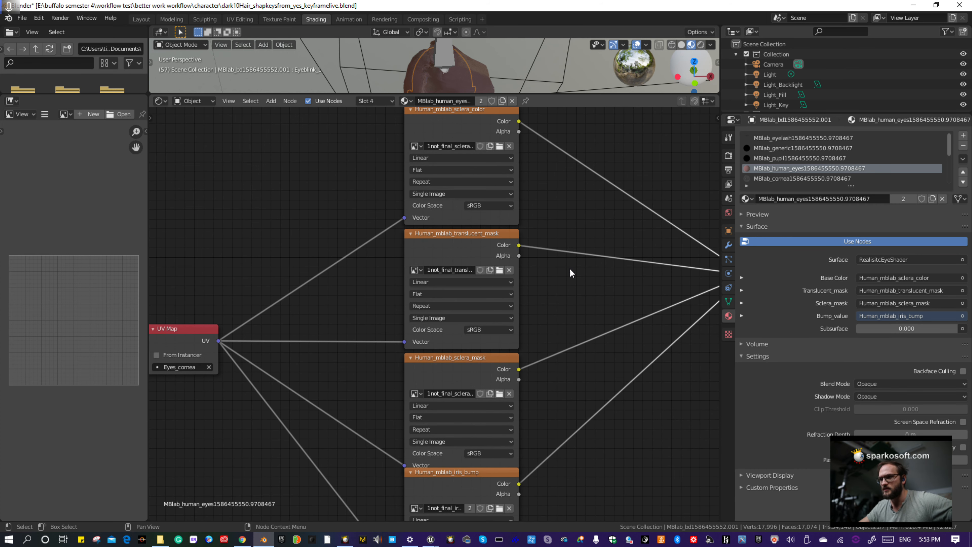
Switch back to the cornea material in Unreal Engine, then open the NormalMap Online page in the browser.
{"action": "left_click", "coordinate": [937, 5]}
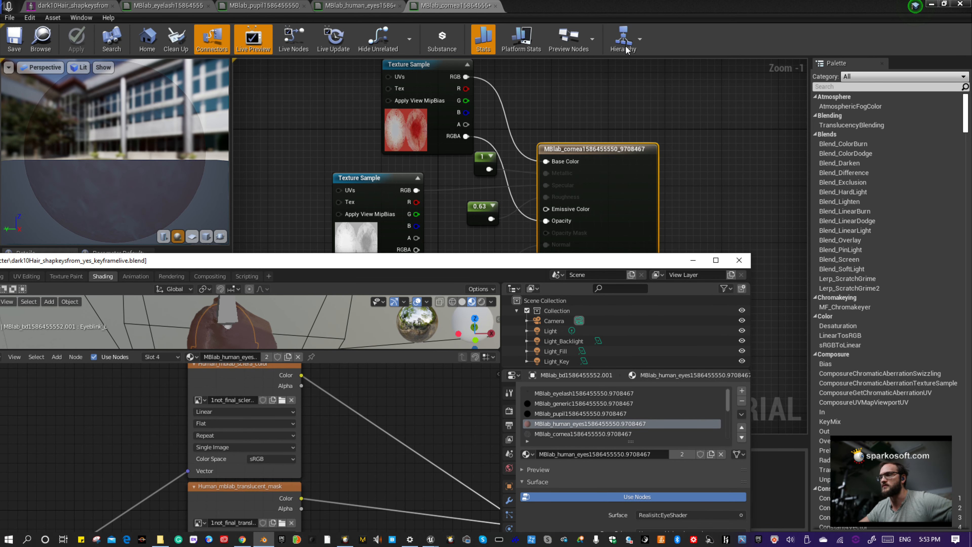
{"action": "left_click", "coordinate": [624, 47]}
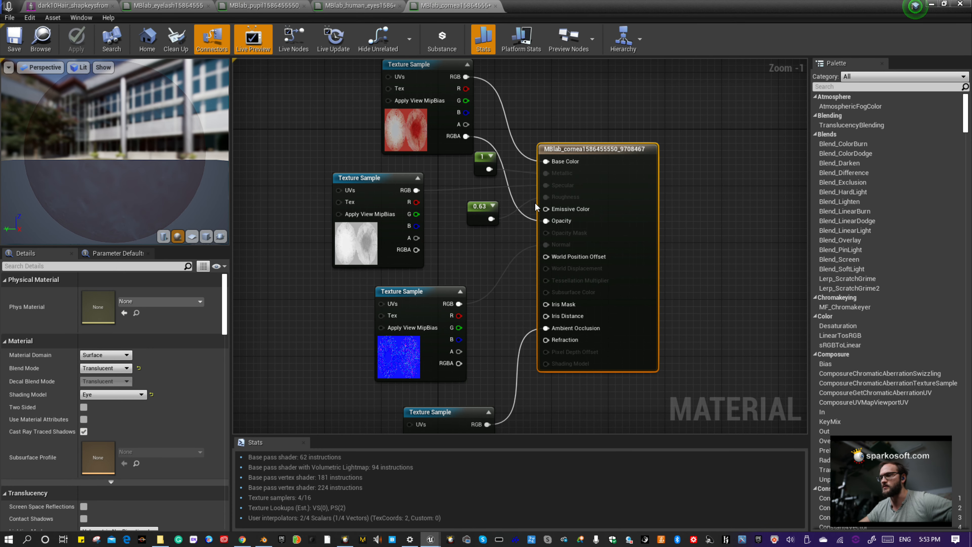
{"action": "left_click", "coordinate": [422, 134]}
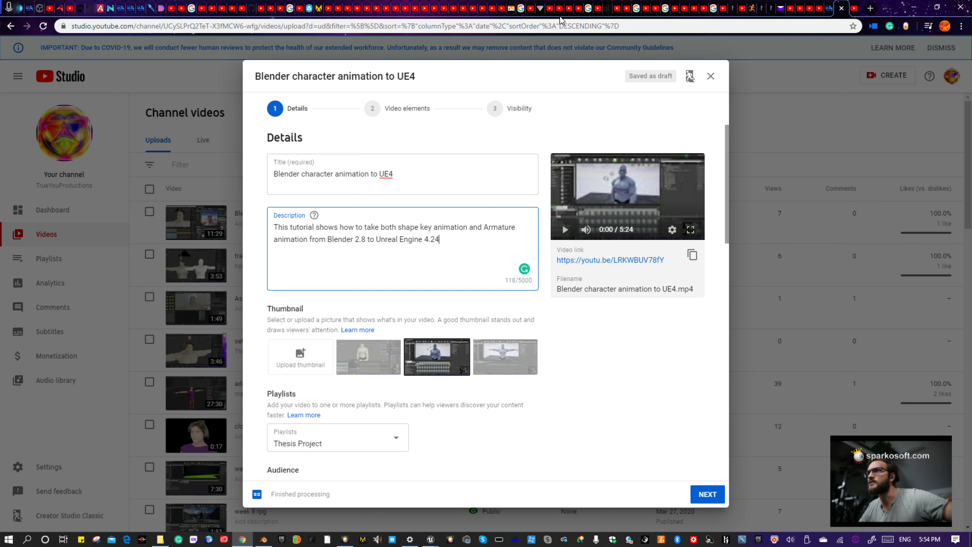
{"action": "left_click", "coordinate": [541, 8]}
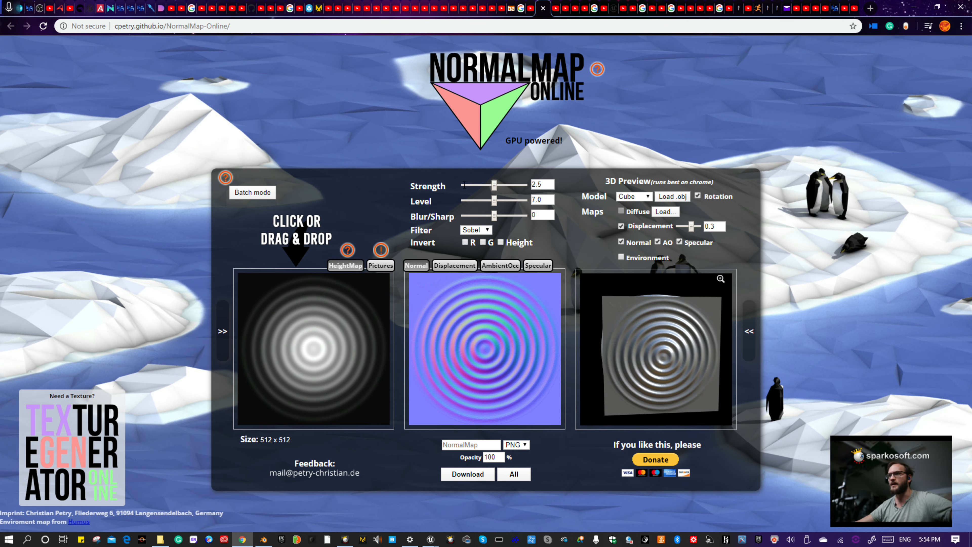
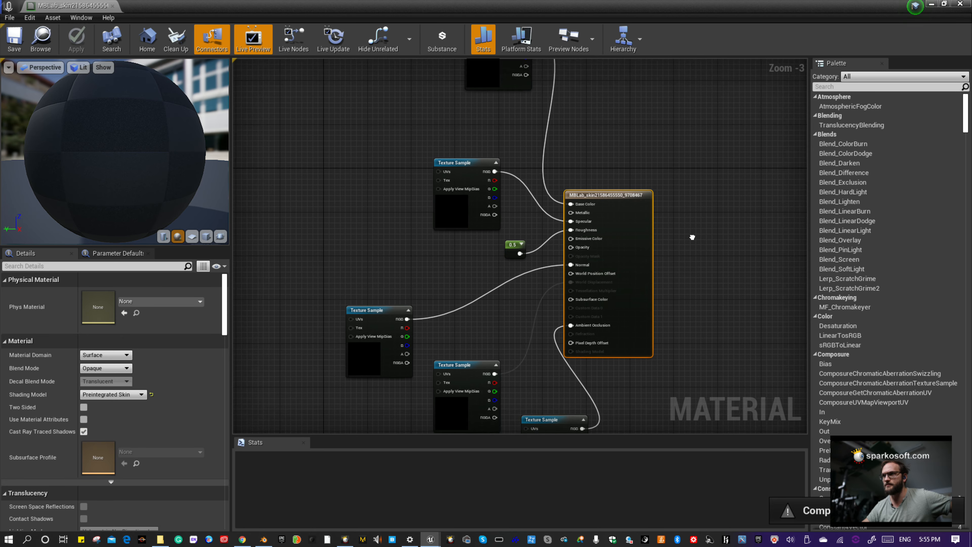
Move the base colour and specular Texture Sample nodes away from the MBLab_skin2 material node and inspect the base colour texture.
{"action": "scroll", "coordinate": [595, 217], "scroll_direction": "up", "scroll_amount": 3}
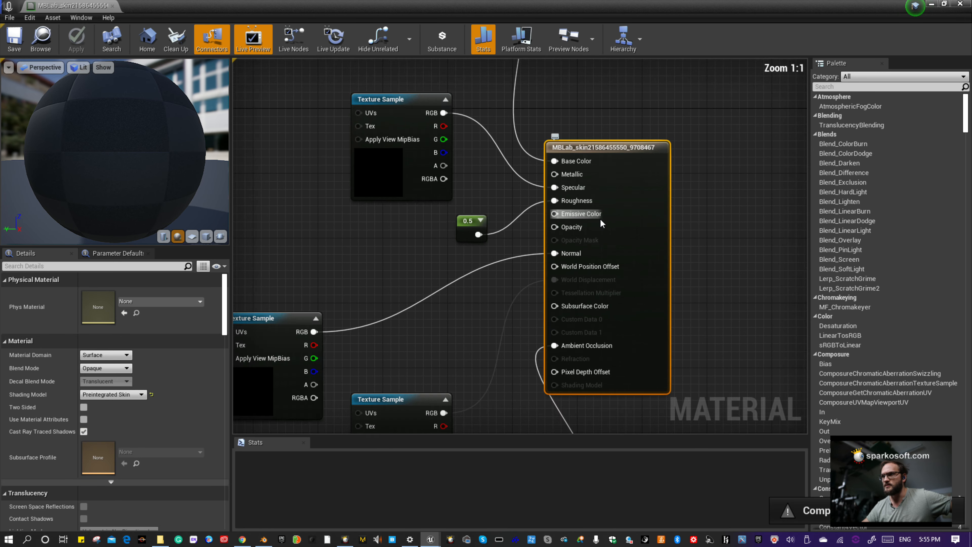
{"action": "scroll", "coordinate": [601, 221], "scroll_direction": "down", "scroll_amount": 1}
{"action": "right_click_drag", "start_coordinate": [768, 195], "coordinate": [792, 290]}
{"action": "left_click_drag", "start_coordinate": [523, 93], "coordinate": [361, 190]}
{"action": "left_click_drag", "start_coordinate": [460, 248], "coordinate": [388, 333]}
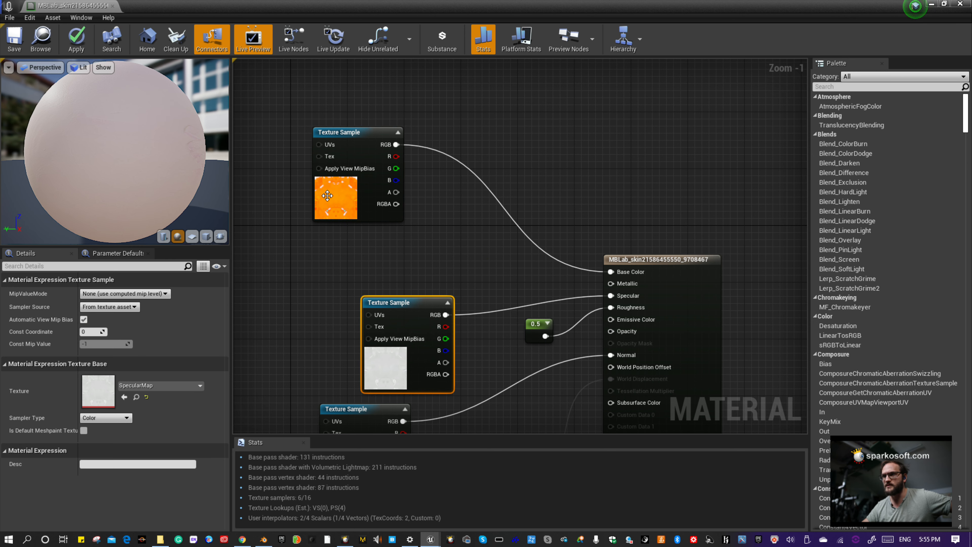
{"action": "left_click", "coordinate": [328, 196]}
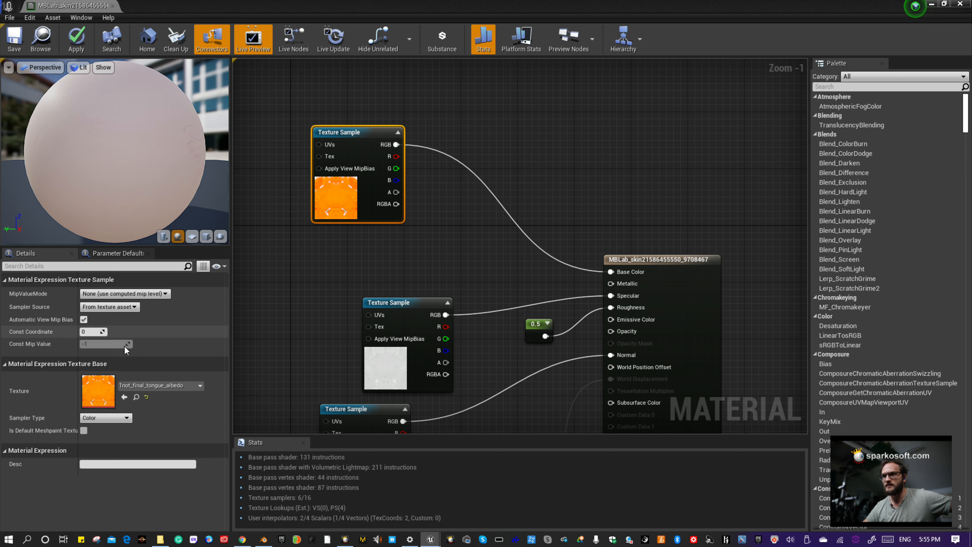
Open the 1not_final_tongue_albedo texture beside the character, try shifting its hue and return the hue to 0.
{"action": "double_click", "coordinate": [106, 396]}
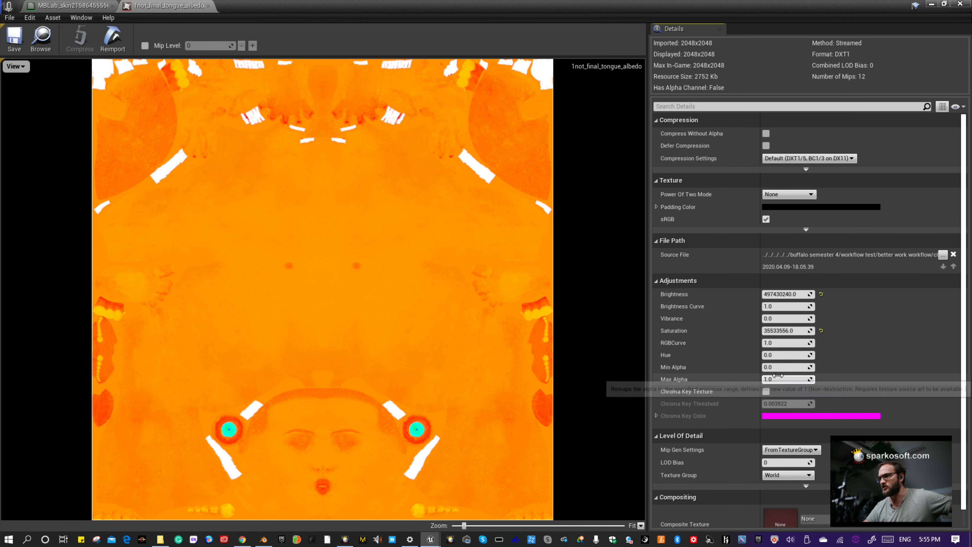
{"action": "left_click_drag", "start_coordinate": [735, 2], "coordinate": [668, 63]}
{"action": "left_click_drag", "start_coordinate": [848, 250], "coordinate": [849, 317]}
{"action": "mouse_move", "coordinate": [798, 296]}
{"action": "left_mouse_down"}
{"action": "mouse_move", "coordinate": [823, 296]}
{"action": "mouse_move", "coordinate": [790, 296]}
{"action": "left_mouse_up"}
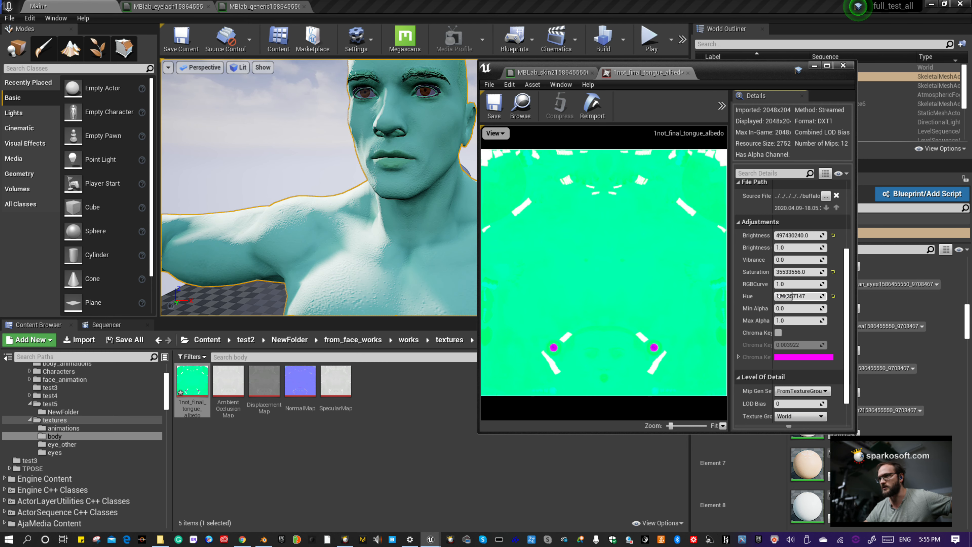
{"action": "mouse_move", "coordinate": [789, 296]}
{"action": "left_mouse_down"}
{"action": "mouse_move", "coordinate": [804, 296]}
{"action": "mouse_move", "coordinate": [775, 296]}
{"action": "left_mouse_up"}
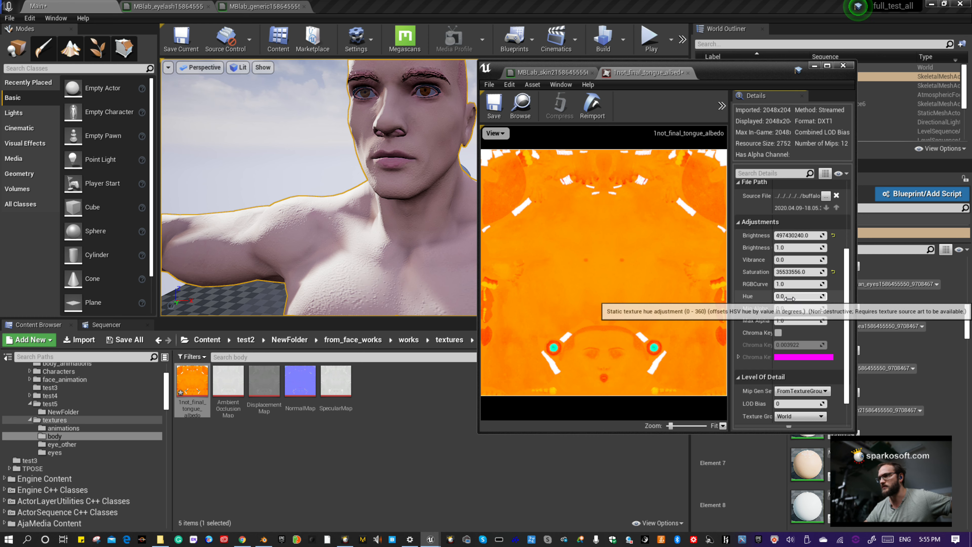
Close the texture and MBLab_skin2 material editors, discarding the unapplied material changes, and view the whole character.
{"action": "left_click", "coordinate": [843, 68]}
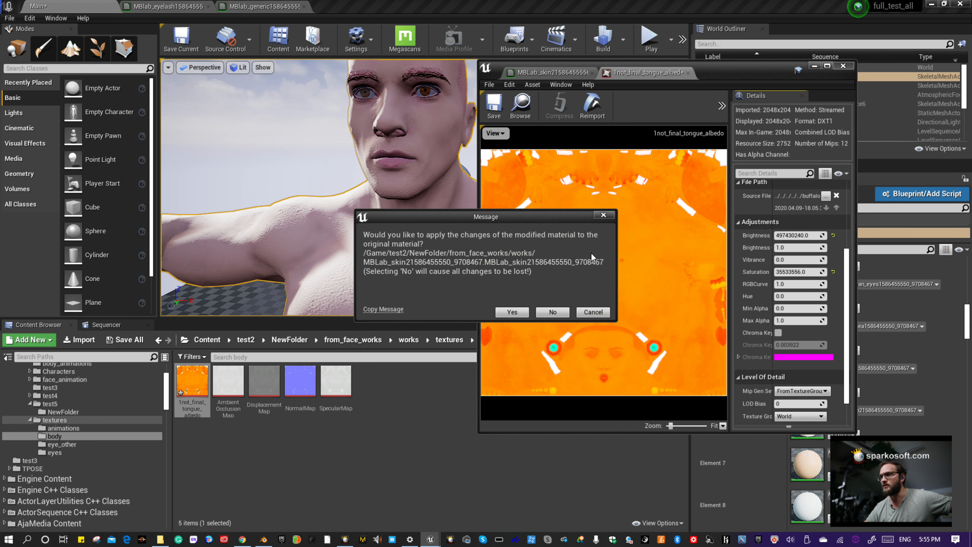
{"action": "left_click", "coordinate": [538, 316]}
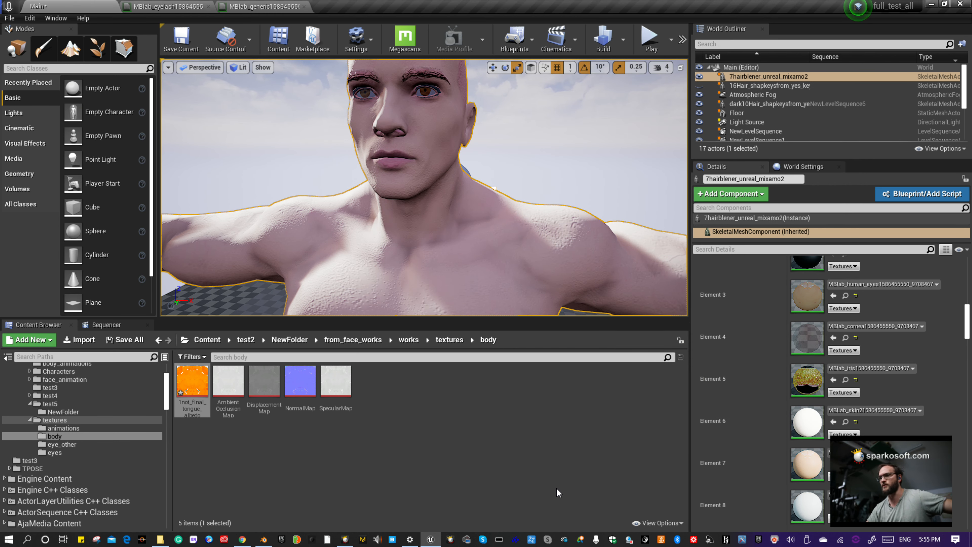
{"action": "scroll", "coordinate": [514, 249], "scroll_direction": "down", "scroll_amount": 4}
{"action": "scroll", "coordinate": [514, 258], "scroll_direction": "up", "scroll_amount": 4}
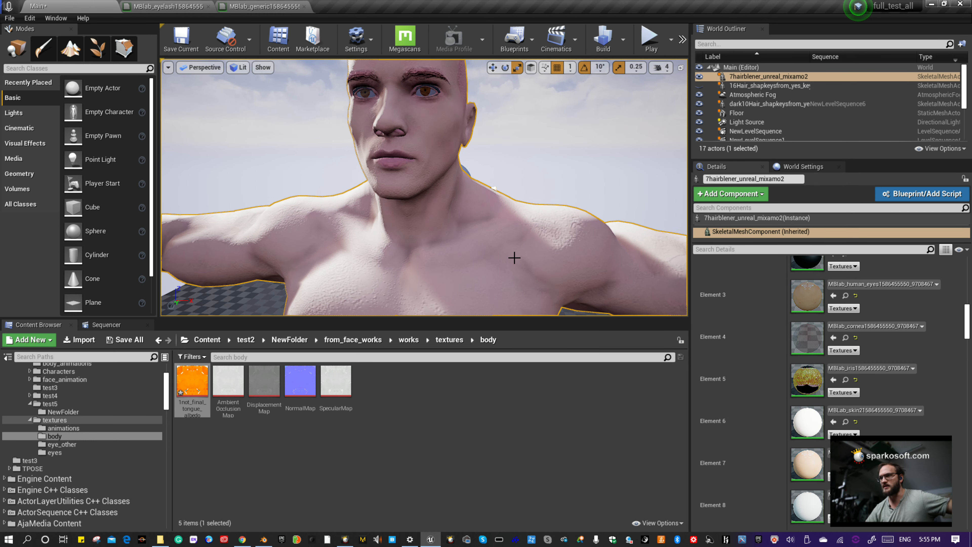
{"action": "scroll", "coordinate": [514, 257], "scroll_direction": "down", "scroll_amount": 5}
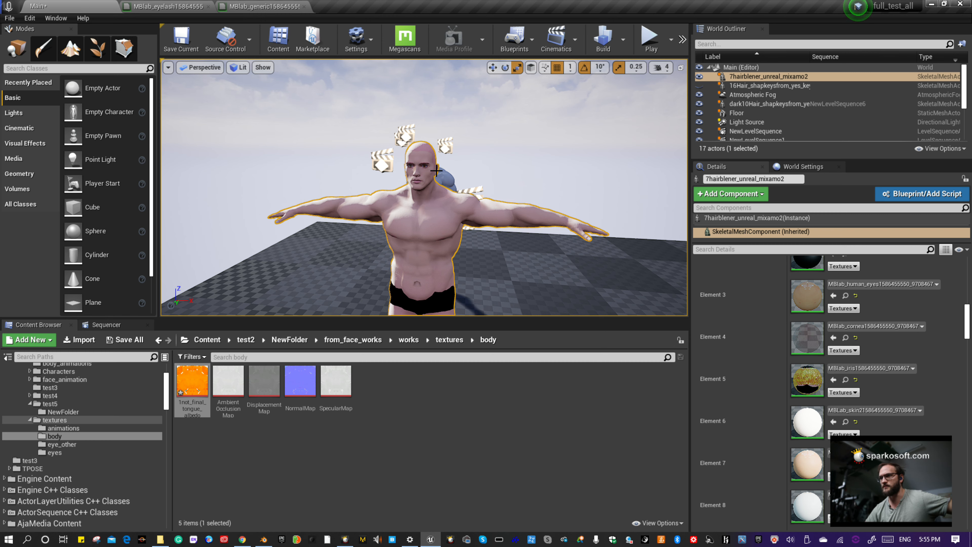
Open the MBLab_skin2 material from Element 6, review its shading model and texture connections, and close it.
{"action": "scroll", "coordinate": [809, 379], "scroll_direction": "down", "scroll_amount": 2}
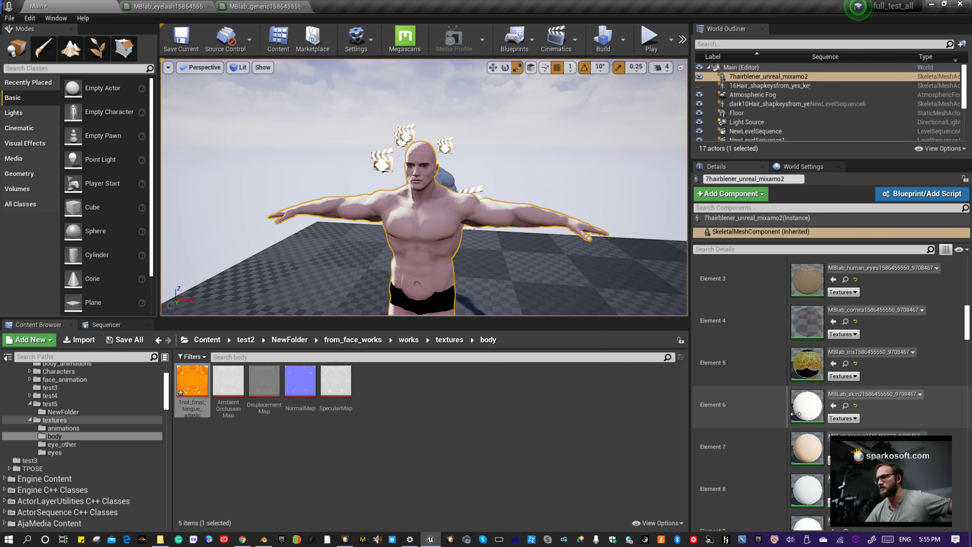
{"action": "double_click", "coordinate": [808, 372]}
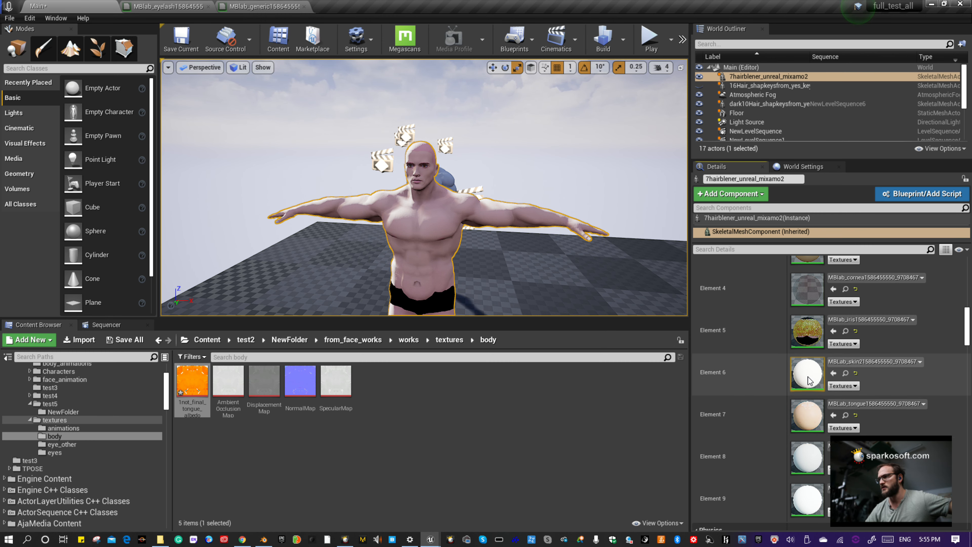
{"action": "left_click", "coordinate": [826, 67]}
{"action": "scroll", "coordinate": [461, 314], "scroll_direction": "down", "scroll_amount": 2}
{"action": "right_click_drag", "start_coordinate": [534, 332], "coordinate": [685, 284]}
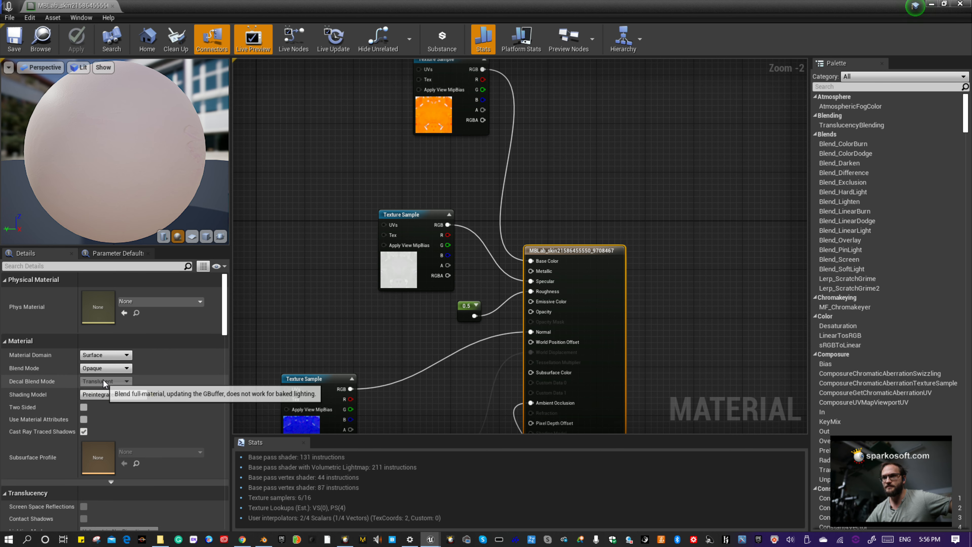
{"action": "right_click_drag", "start_coordinate": [731, 316], "coordinate": [719, 222]}
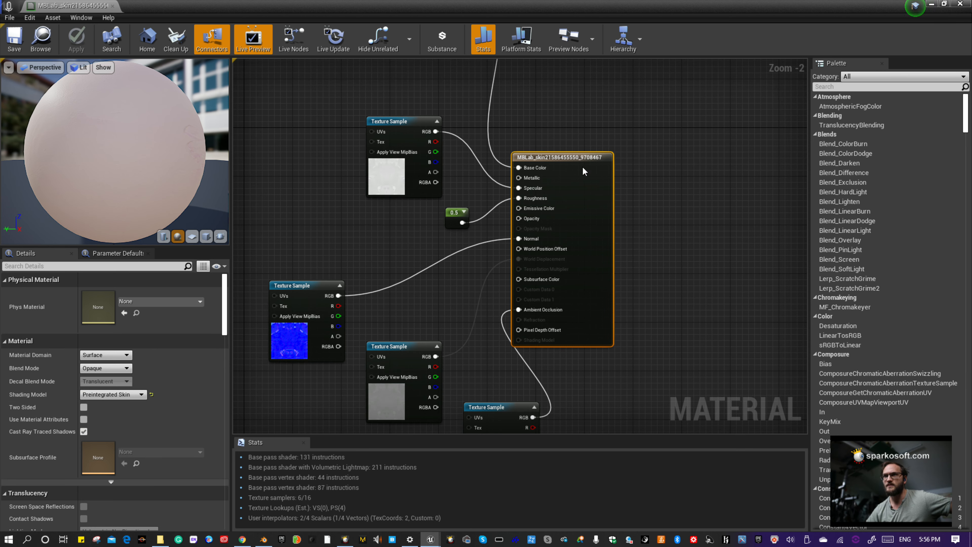
{"action": "right_click_drag", "start_coordinate": [632, 293], "coordinate": [630, 215]}
{"action": "left_click", "coordinate": [945, 4]}
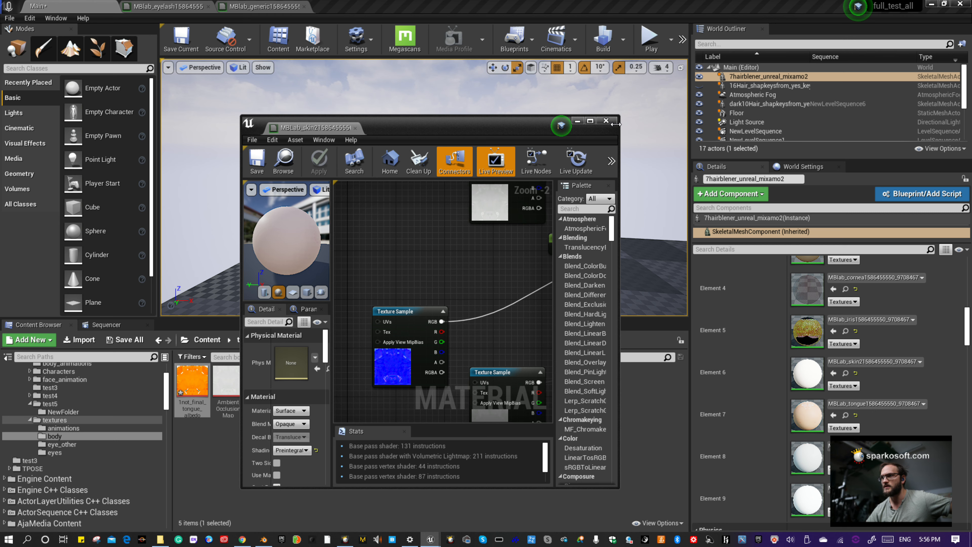
{"action": "left_click", "coordinate": [607, 121]}
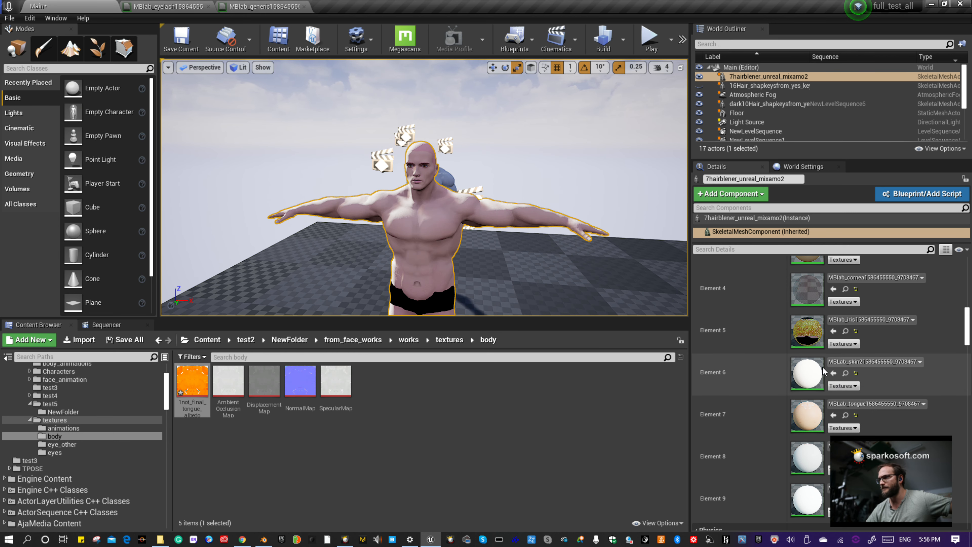
Open the MBLab_tongue material from Element 7, review its nodes and material settings, and close it.
{"action": "scroll", "coordinate": [827, 405], "scroll_direction": "down", "scroll_amount": 2}
{"action": "double_click", "coordinate": [813, 360]}
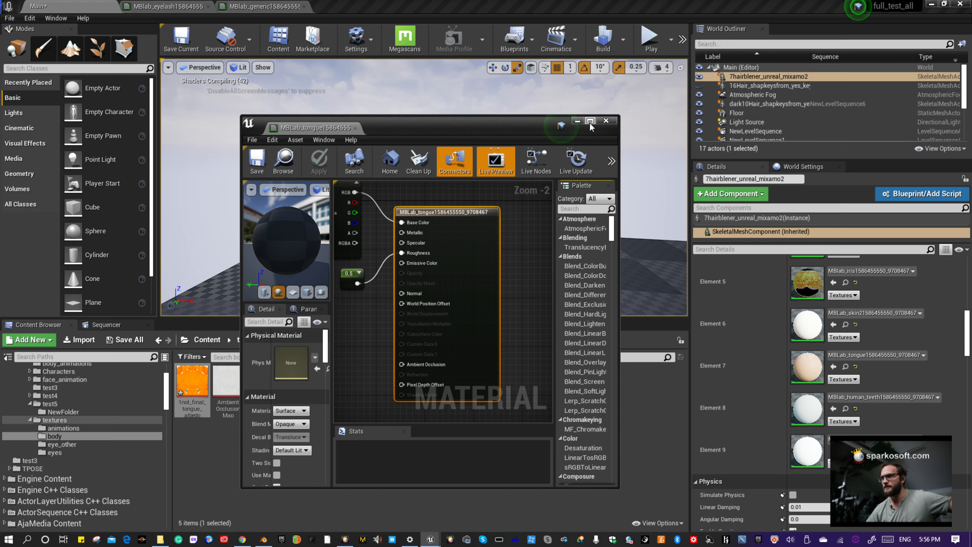
{"action": "left_click", "coordinate": [590, 122]}
{"action": "right_click_drag", "start_coordinate": [495, 186], "coordinate": [639, 292]}
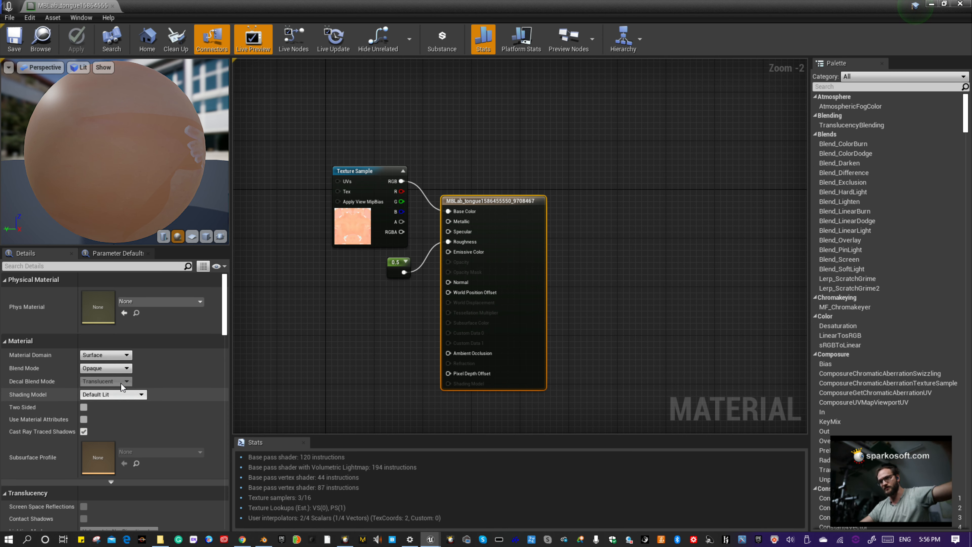
{"action": "double_click", "coordinate": [342, 3]}
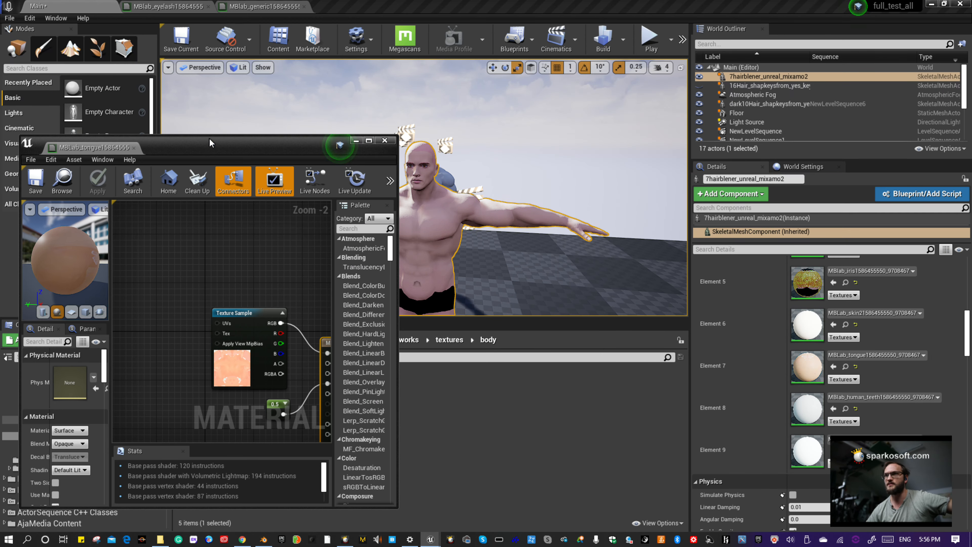
{"action": "left_click", "coordinate": [384, 140]}
Open the MBlab_human_teeth material from Element 8 and examine the Texture Sample feeding its base color.
{"action": "scroll", "coordinate": [814, 344], "scroll_direction": "down", "scroll_amount": 2}
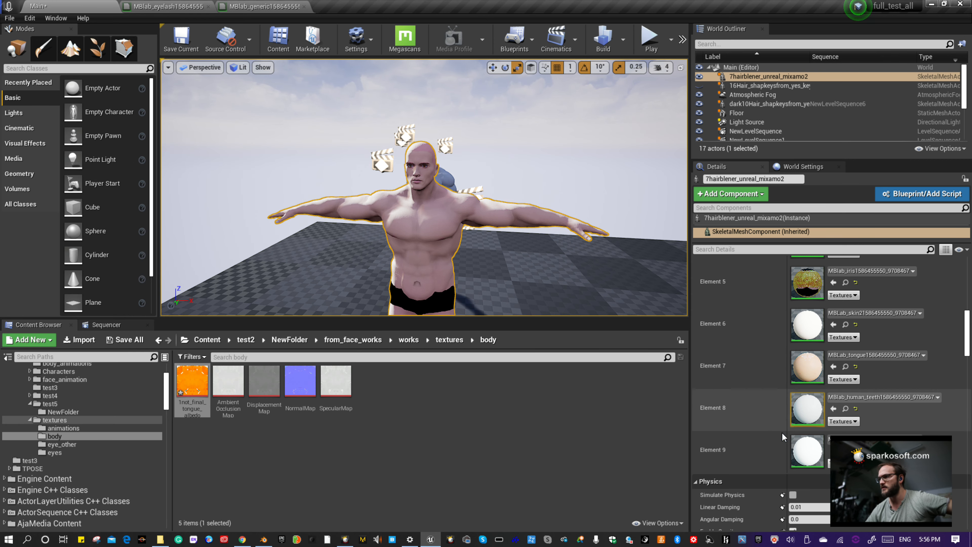
{"action": "double_click", "coordinate": [811, 359]}
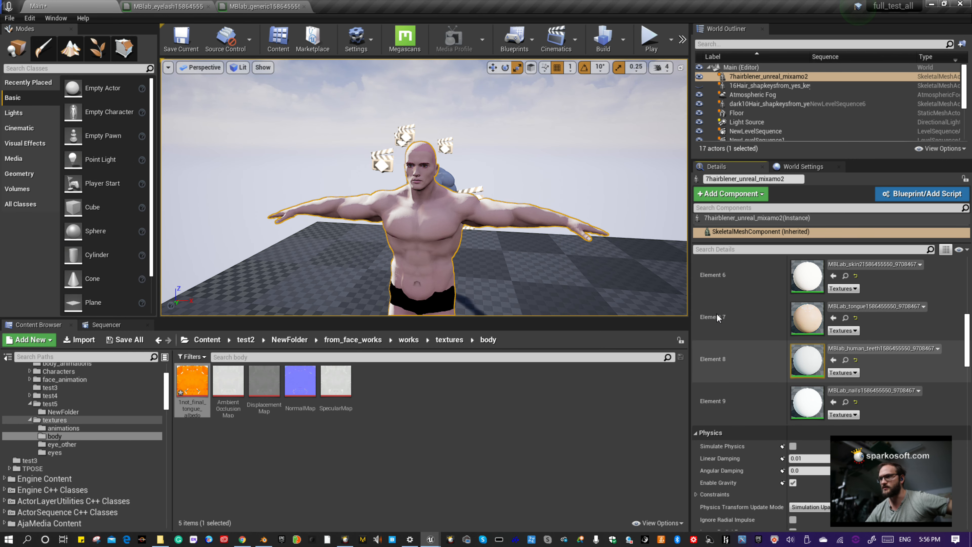
{"action": "double_click", "coordinate": [351, 149]}
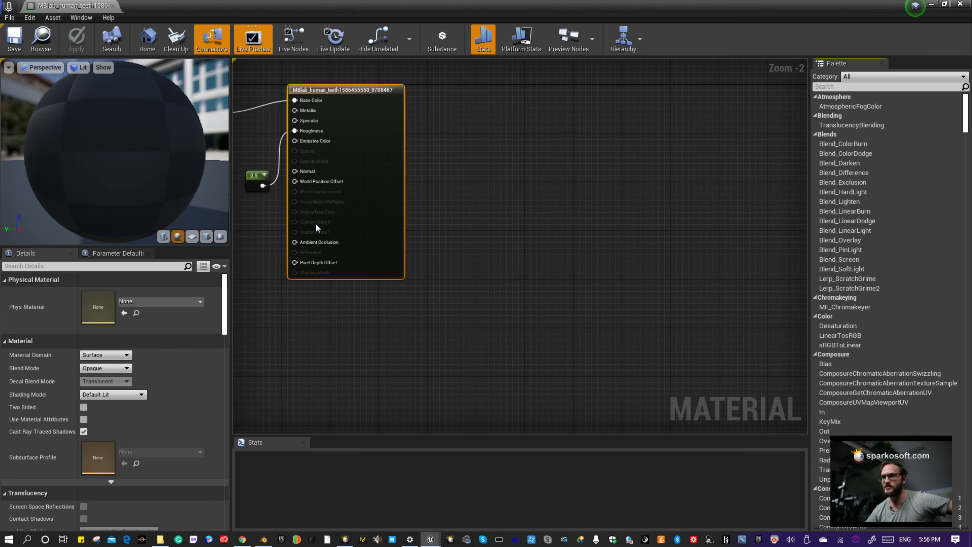
{"action": "right_click_drag", "start_coordinate": [647, 280], "coordinate": [664, 300]}
{"action": "left_click", "coordinate": [346, 199]}
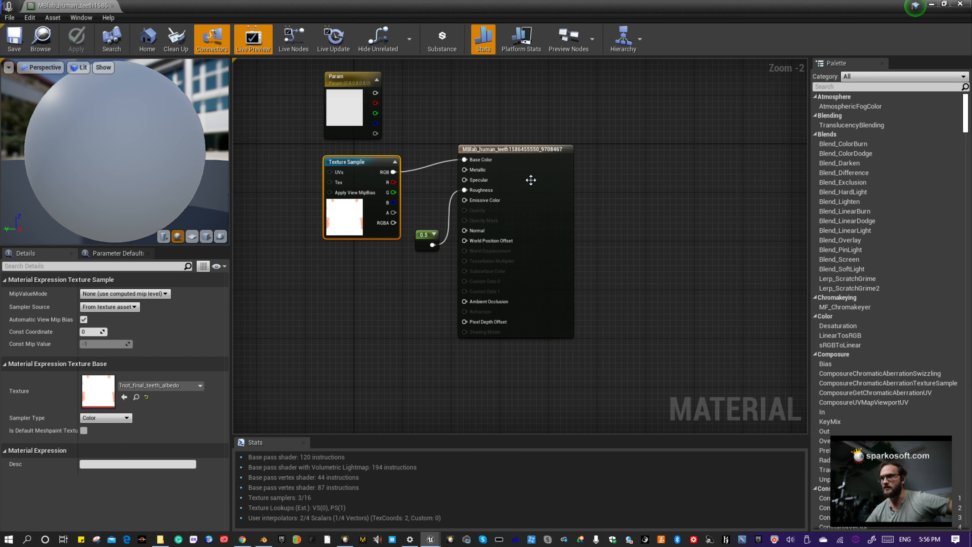
{"action": "scroll", "coordinate": [354, 230], "scroll_direction": "up", "scroll_amount": 1}
{"action": "scroll", "coordinate": [360, 239], "scroll_direction": "up", "scroll_amount": 1}
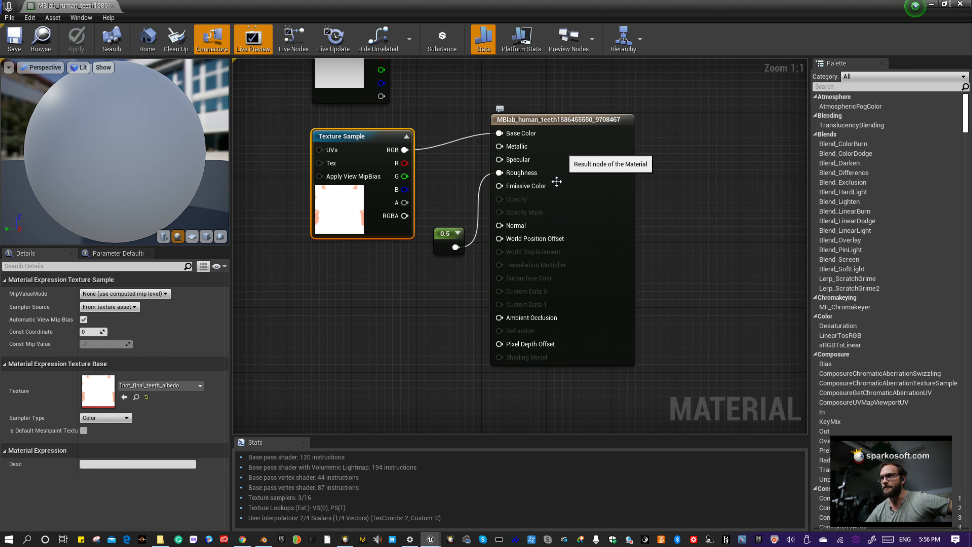
Switch to Blender, select the MBLab_tongue material and check the source image file of its Human_mblab_tongue_albedo node.
{"action": "left_click", "coordinate": [263, 540]}
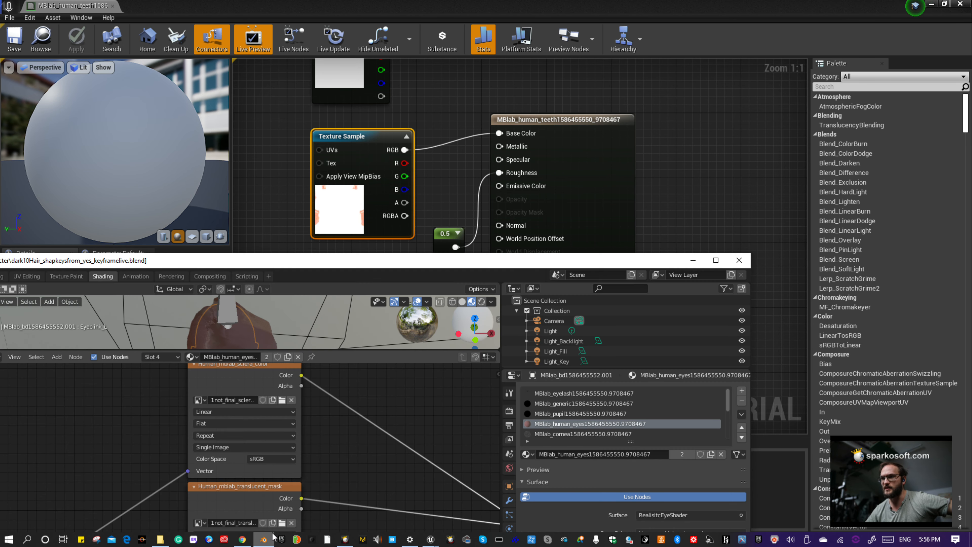
{"action": "left_click", "coordinate": [716, 260]}
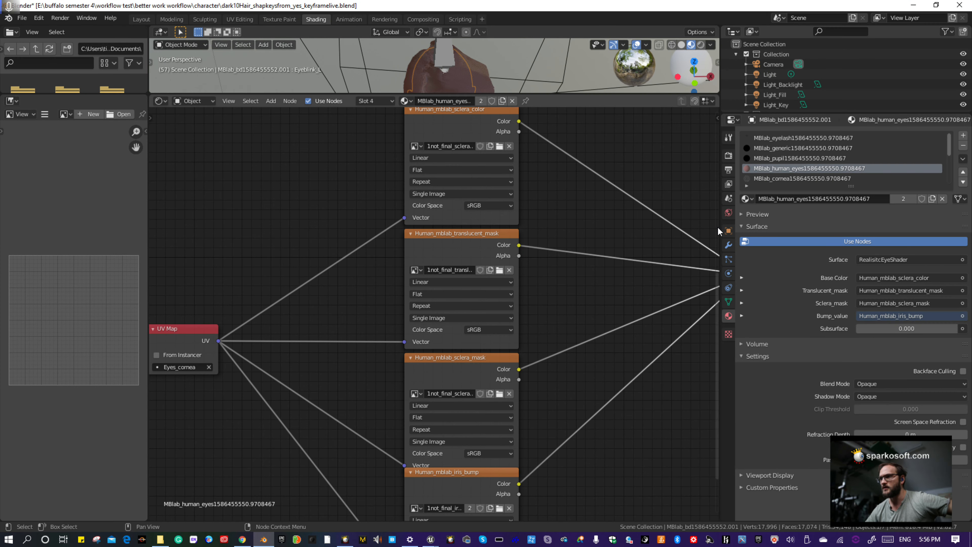
{"action": "scroll", "coordinate": [789, 166], "scroll_direction": "down", "scroll_amount": 3}
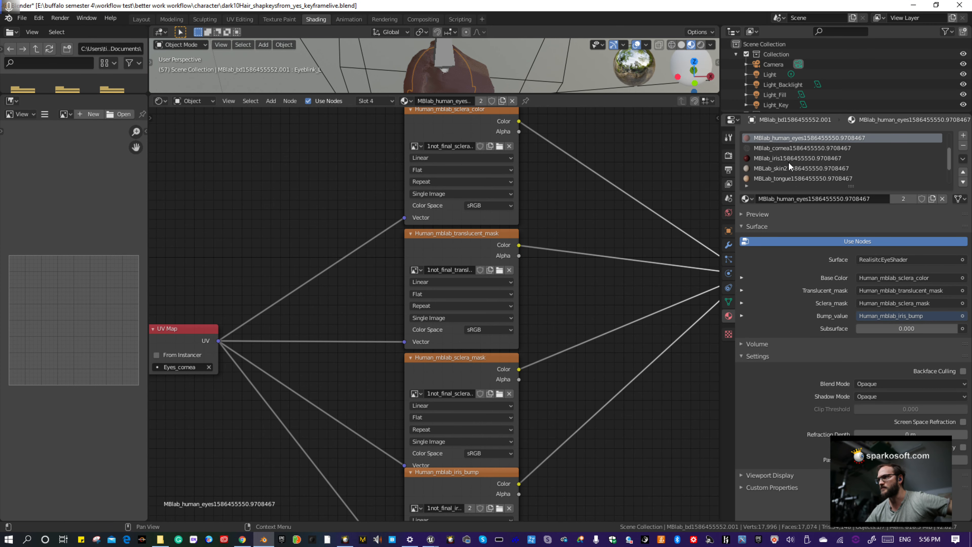
{"action": "left_click", "coordinate": [790, 177]}
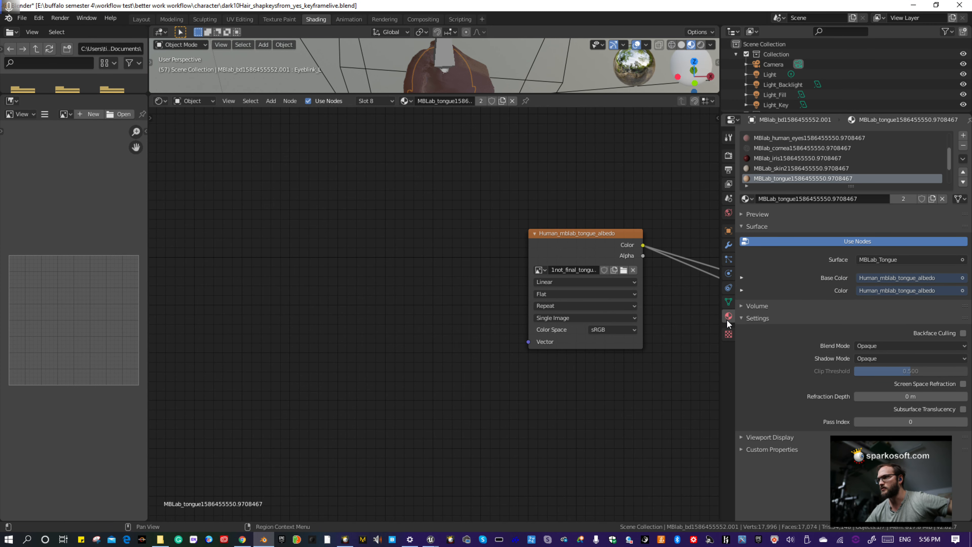
{"action": "right_click", "coordinate": [523, 217]}
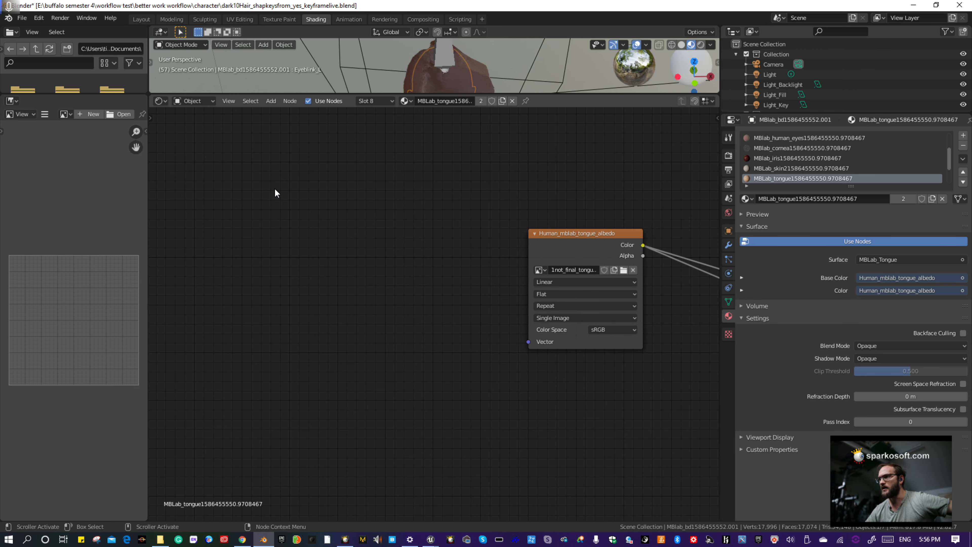
{"action": "middle_click_drag", "start_coordinate": [566, 193], "coordinate": [294, 199]}
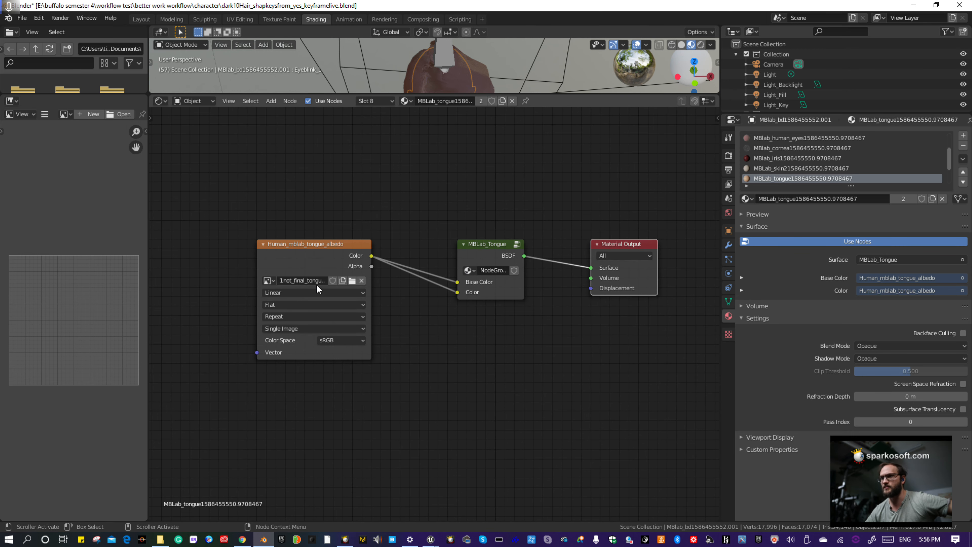
{"action": "left_click", "coordinate": [352, 282]}
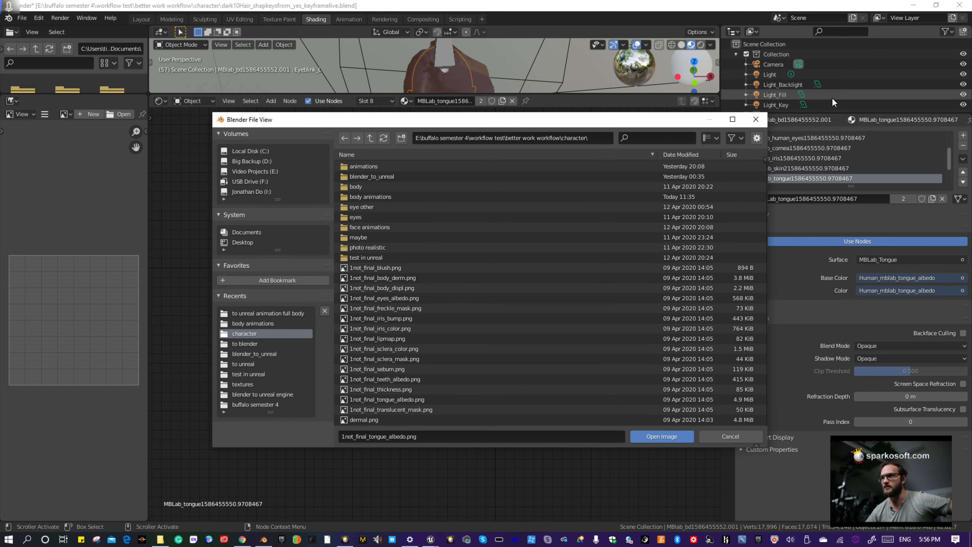
{"action": "key", "text": "Escape"}
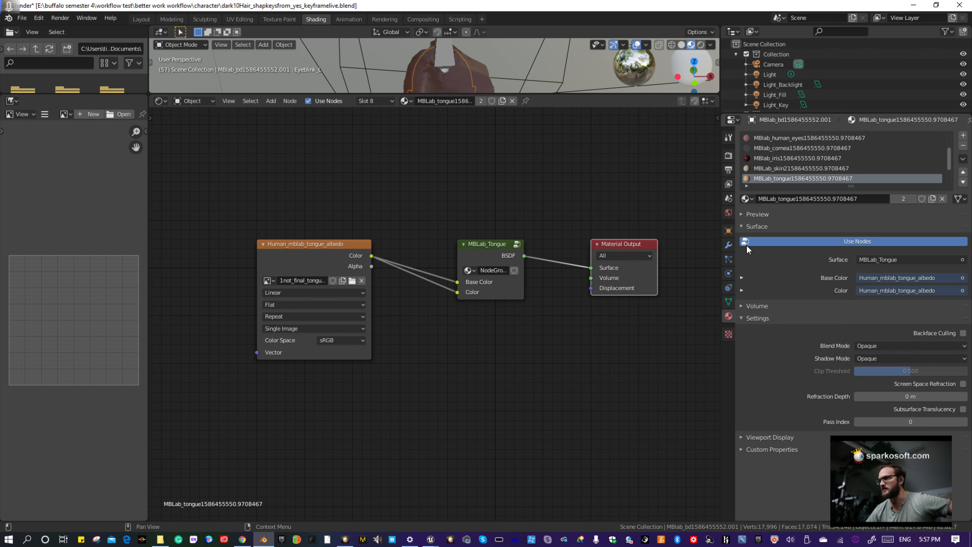
Review the tongue material's preview, volume and settings in Blender, and return to the teeth material in Unreal Engine.
{"action": "left_click", "coordinate": [747, 217]}
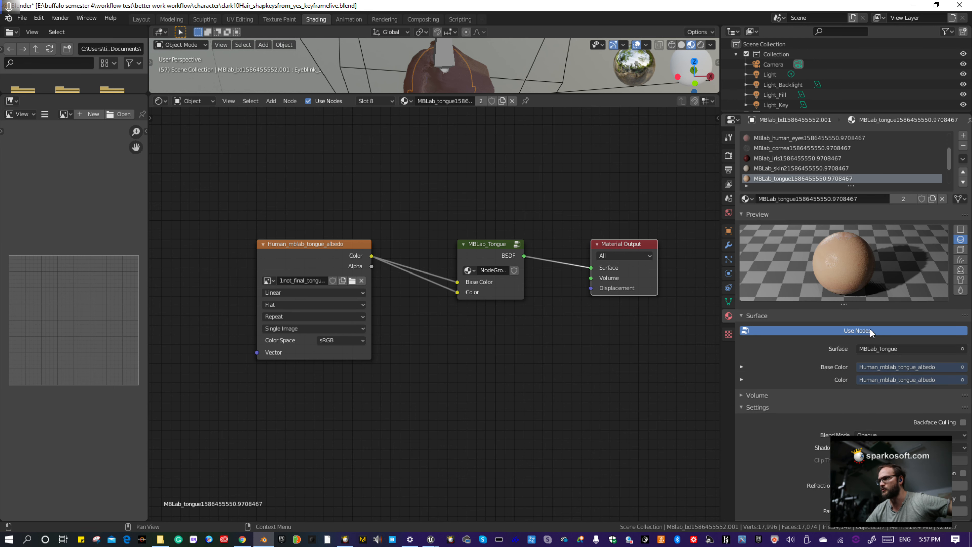
{"action": "scroll", "coordinate": [862, 367], "scroll_direction": "down", "scroll_amount": 2}
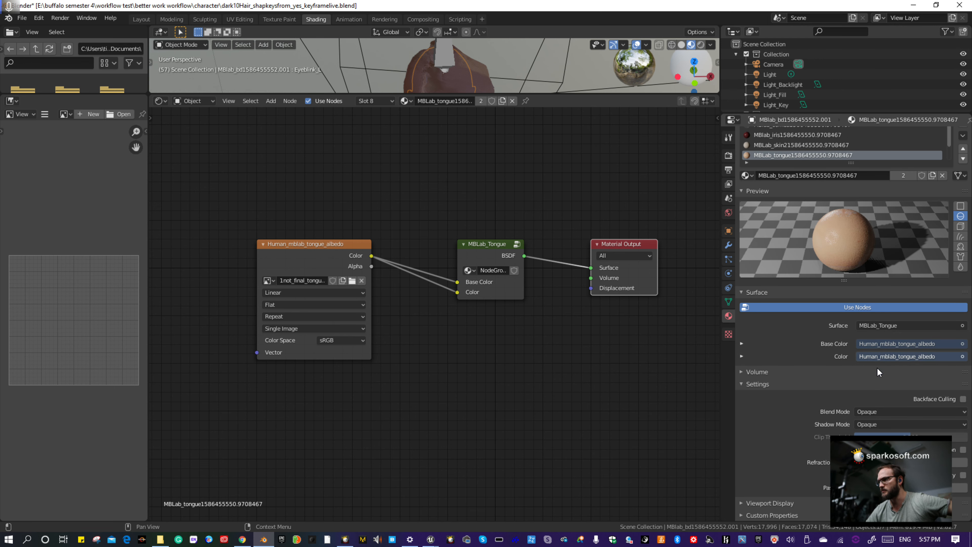
{"action": "scroll", "coordinate": [751, 497], "scroll_direction": "down", "scroll_amount": 3}
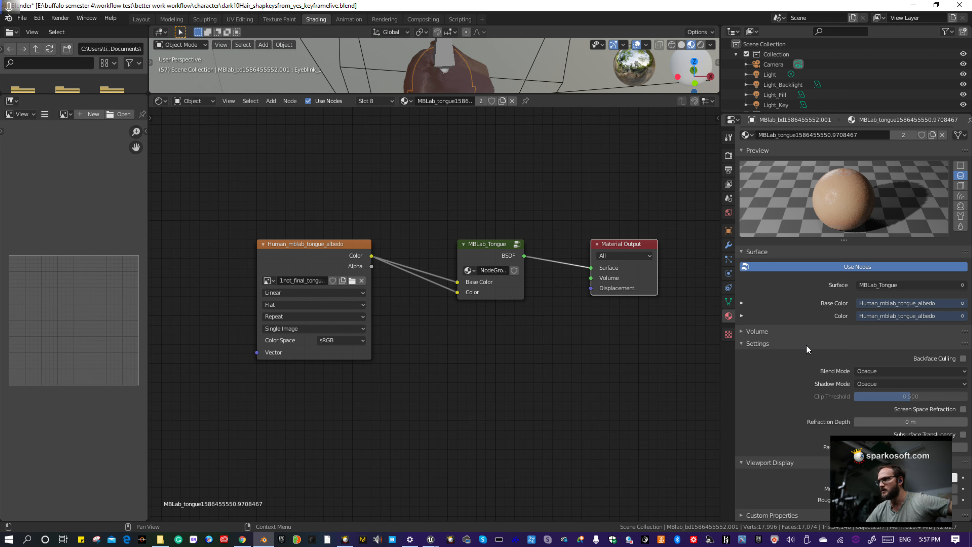
{"action": "left_click", "coordinate": [754, 331]}
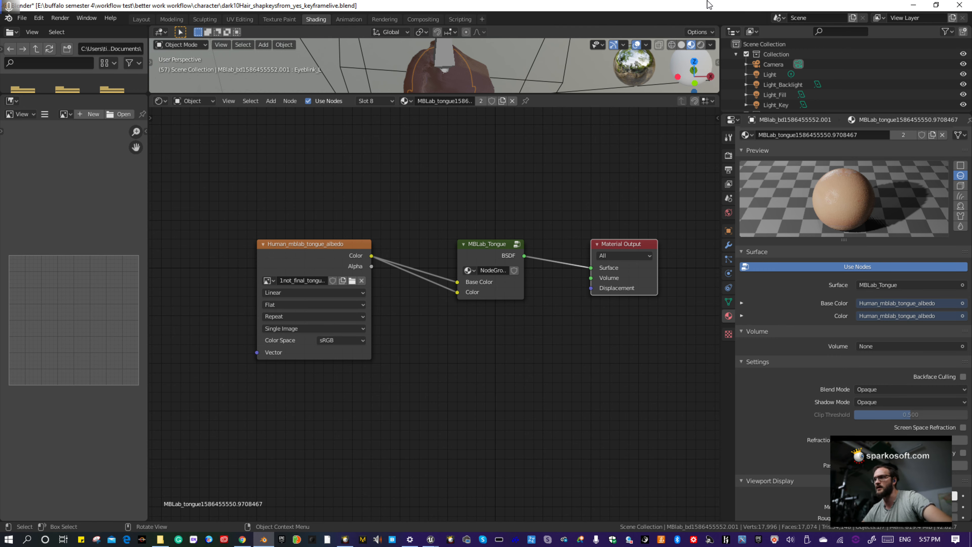
{"action": "left_click", "coordinate": [915, 6]}
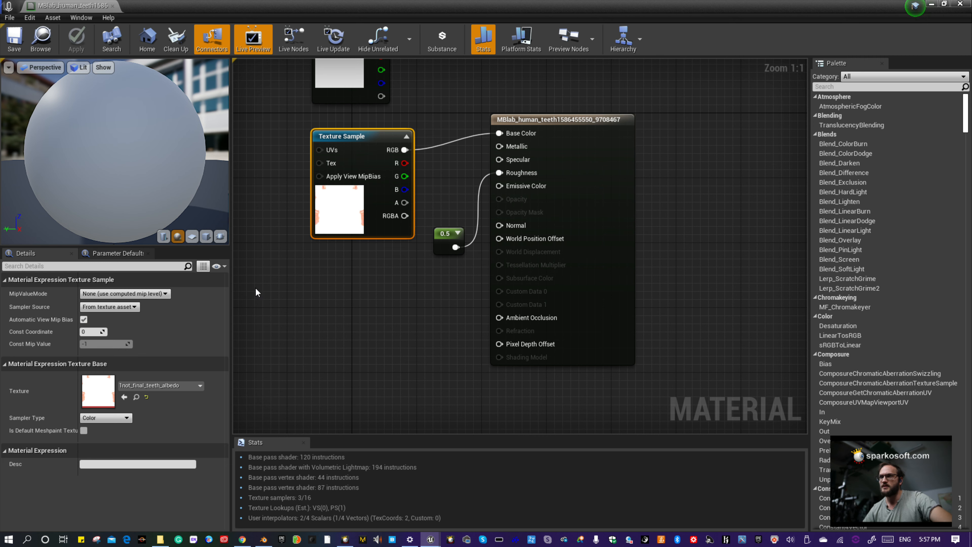
{"action": "right_click_drag", "start_coordinate": [396, 347], "coordinate": [431, 340]}
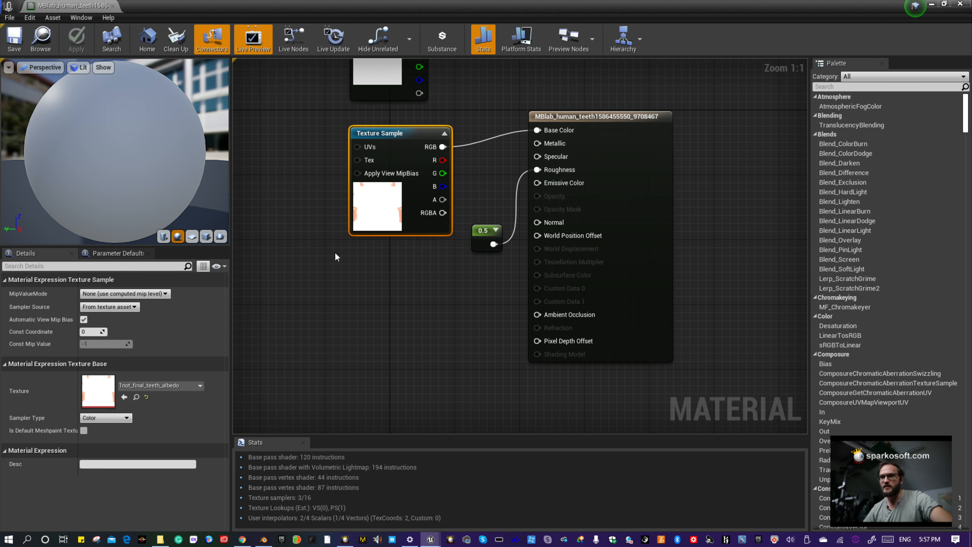
Close the teeth material, open the MBLab_nails material from Element 9, examine the Texture Sample feeding its base color and opacity, and close it.
{"action": "left_click", "coordinate": [112, 6]}
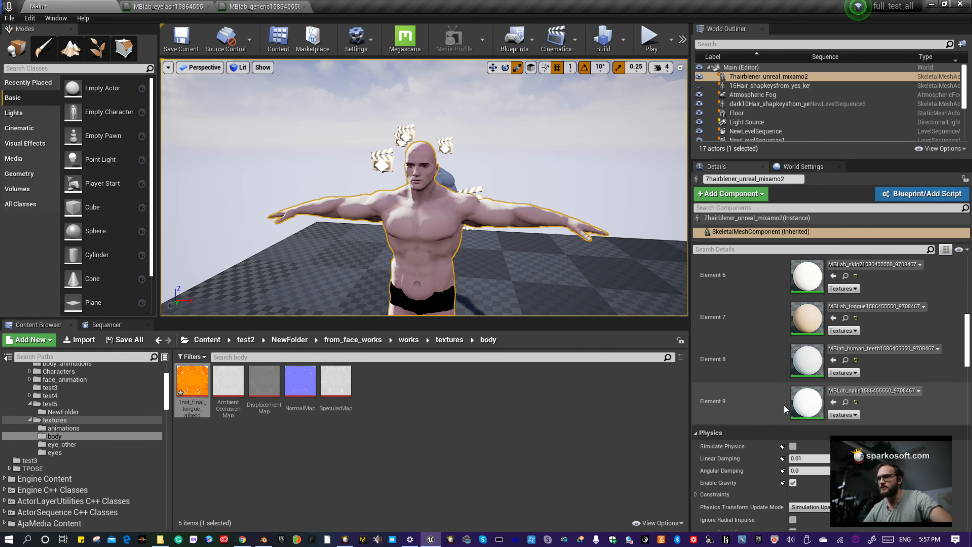
{"action": "double_click", "coordinate": [806, 403]}
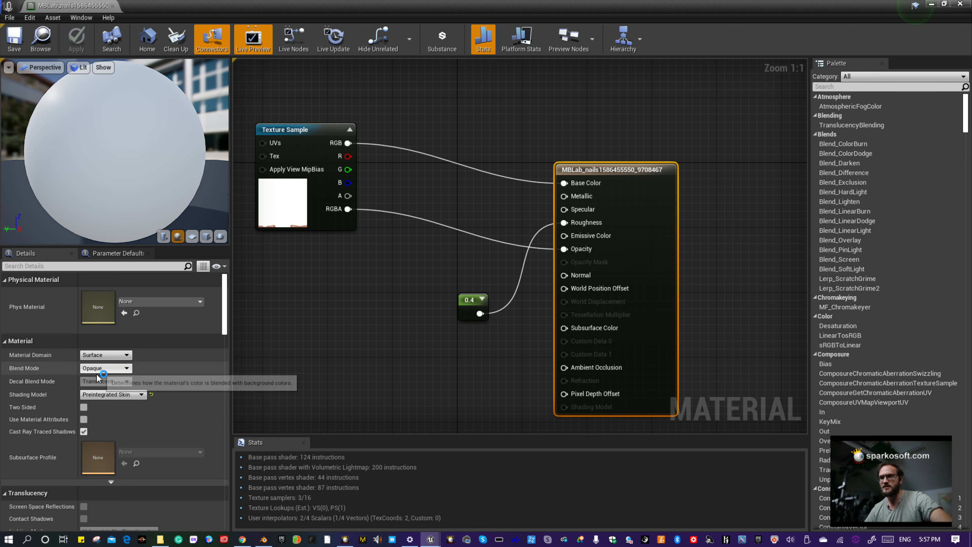
{"action": "left_click", "coordinate": [267, 198]}
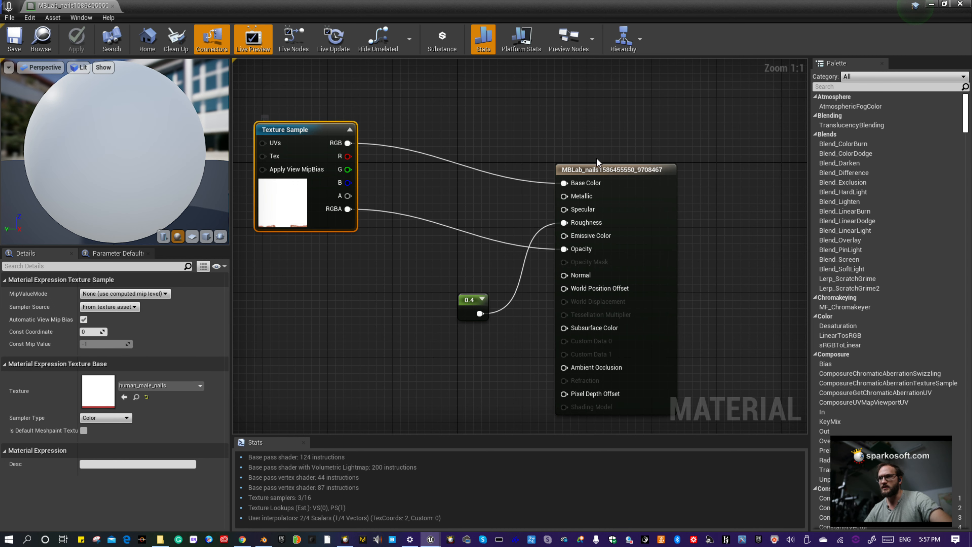
{"action": "left_click_drag", "start_coordinate": [160, 19], "coordinate": [224, 120]}
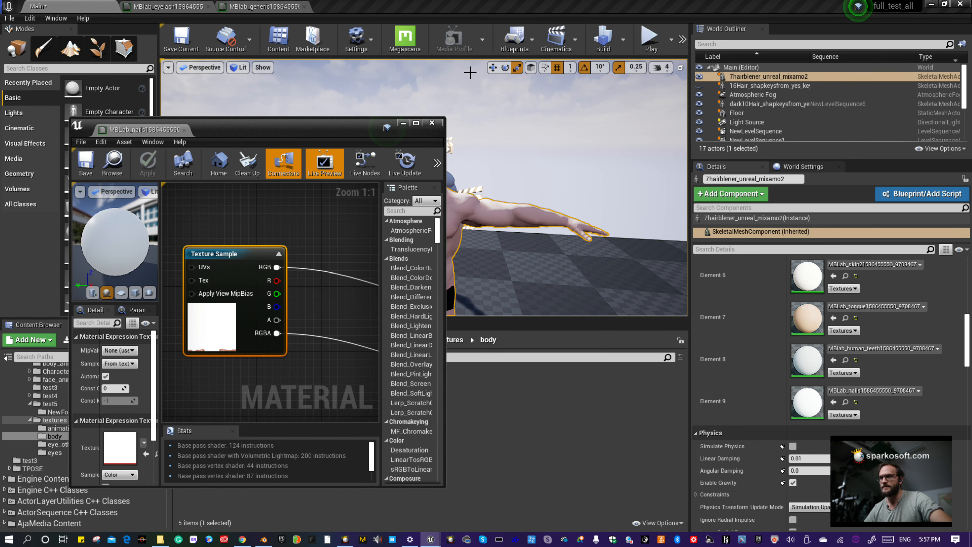
{"action": "left_click", "coordinate": [436, 123]}
Assign the MBlab_eyelash material used by the 7hairblener_unreal_mixamo2 character to Element 0 of the dark10Hair character behind it.
{"action": "scroll", "coordinate": [778, 312], "scroll_direction": "up", "scroll_amount": 3}
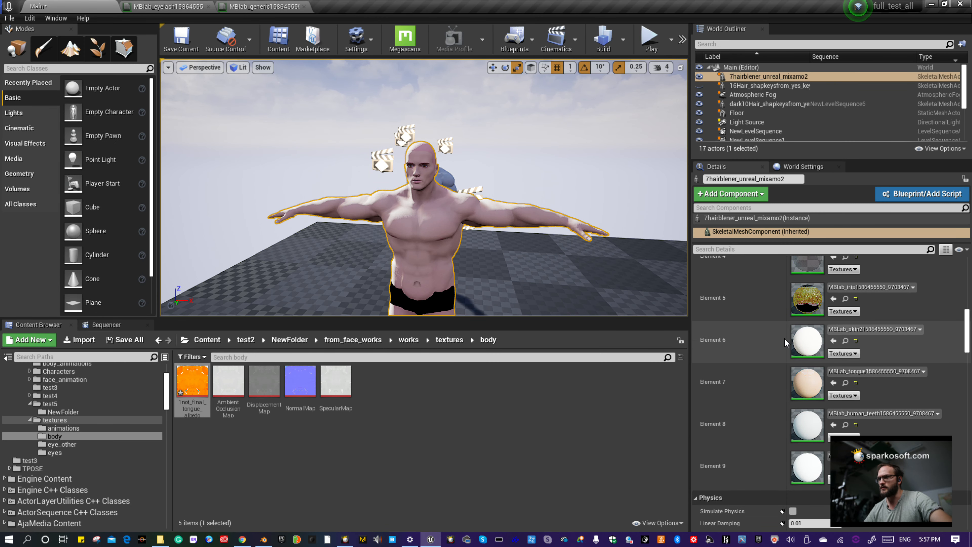
{"action": "scroll", "coordinate": [778, 319], "scroll_direction": "up", "scroll_amount": 1}
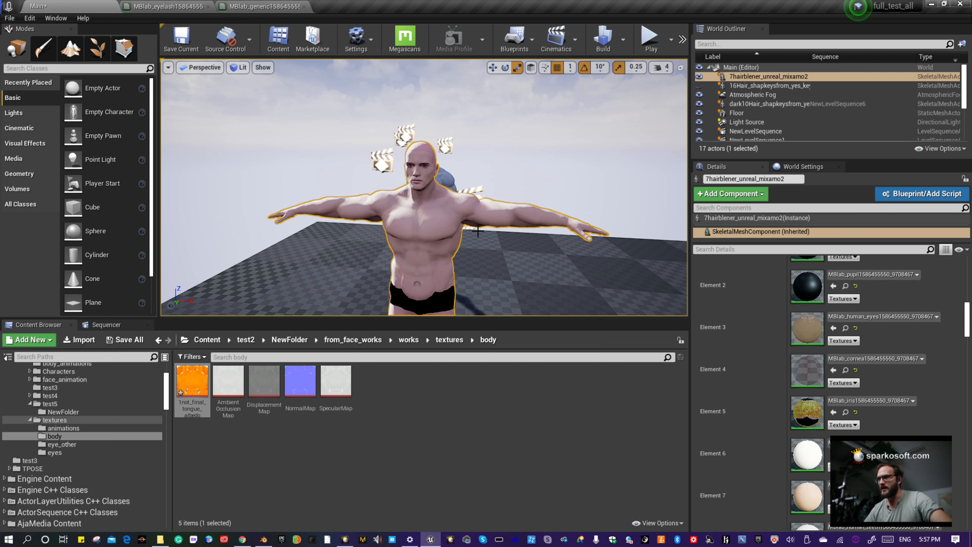
{"action": "scroll", "coordinate": [808, 329], "scroll_direction": "up", "scroll_amount": 1}
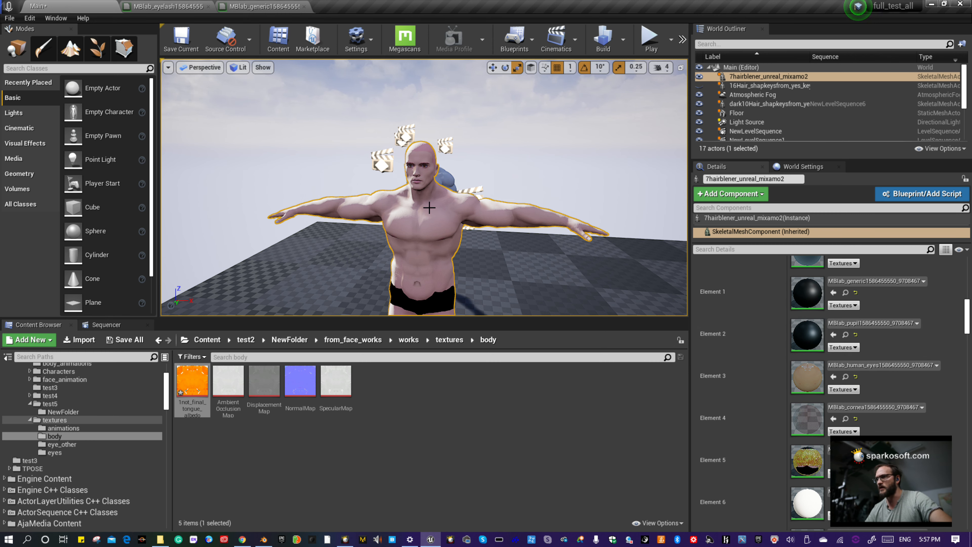
{"action": "mouse_move", "coordinate": [421, 191]}
{"action": "right_mouse_down"}
{"action": "mouse_move", "coordinate": [406, 192]}
{"action": "mouse_move", "coordinate": [415, 196]}
{"action": "right_mouse_up"}
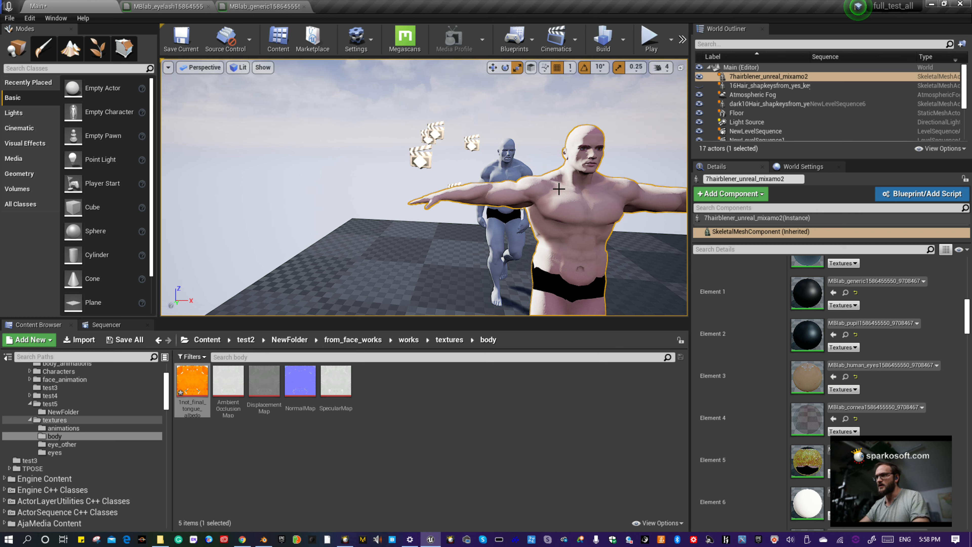
{"action": "scroll", "coordinate": [755, 268], "scroll_direction": "up", "scroll_amount": 3}
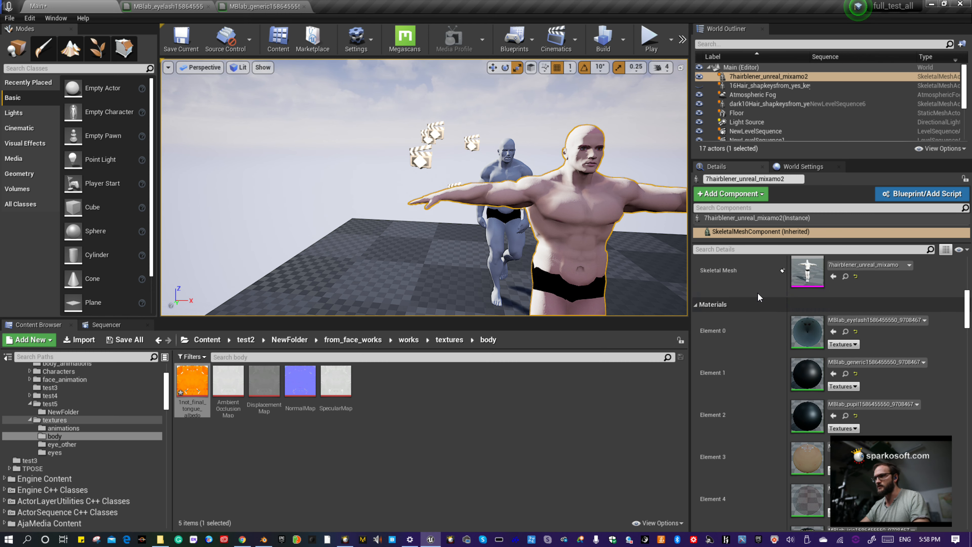
{"action": "left_click", "coordinate": [507, 173]}
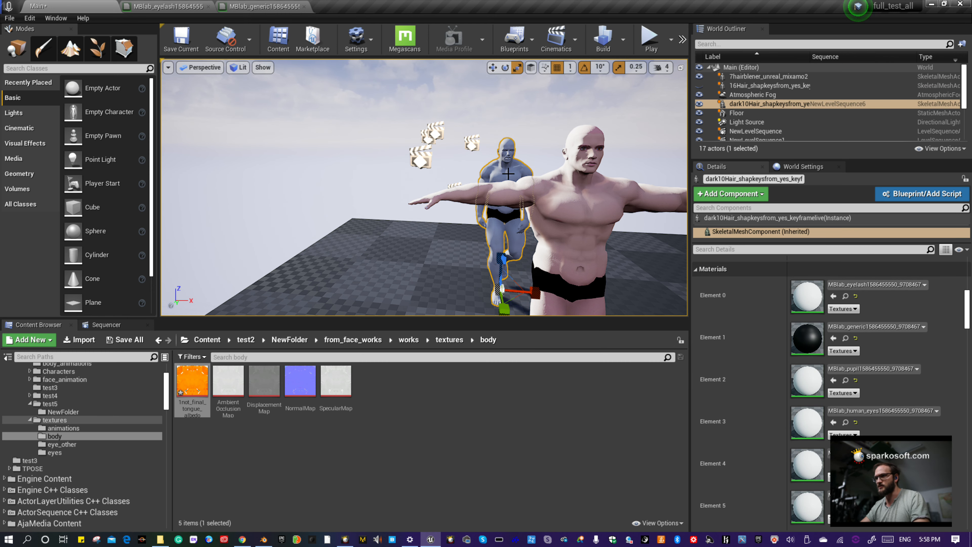
{"action": "left_click", "coordinate": [560, 210]}
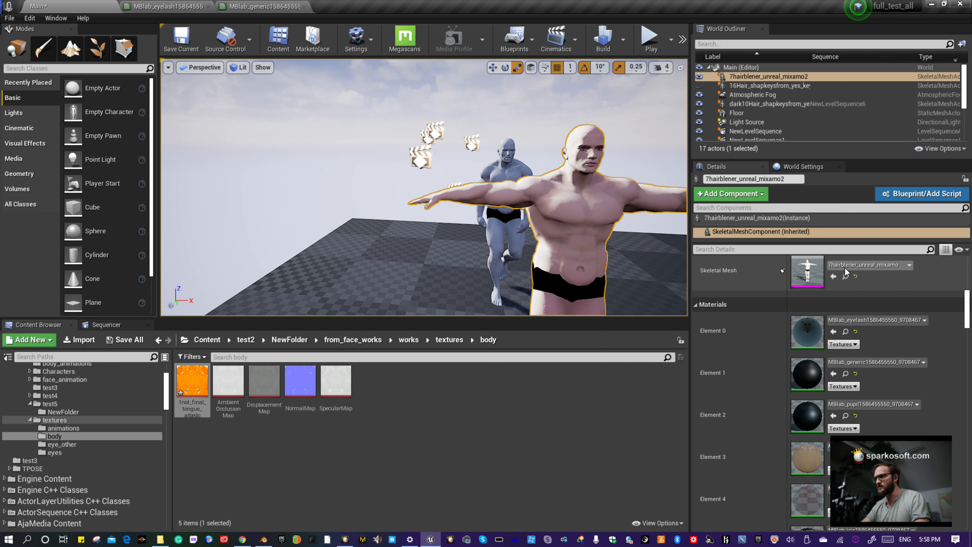
{"action": "left_click", "coordinate": [845, 332]}
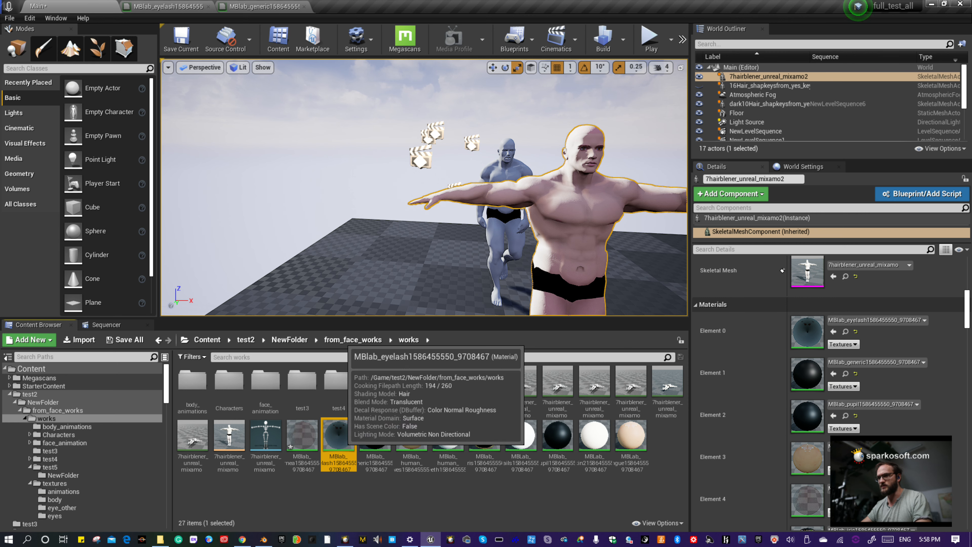
{"action": "left_click", "coordinate": [510, 171]}
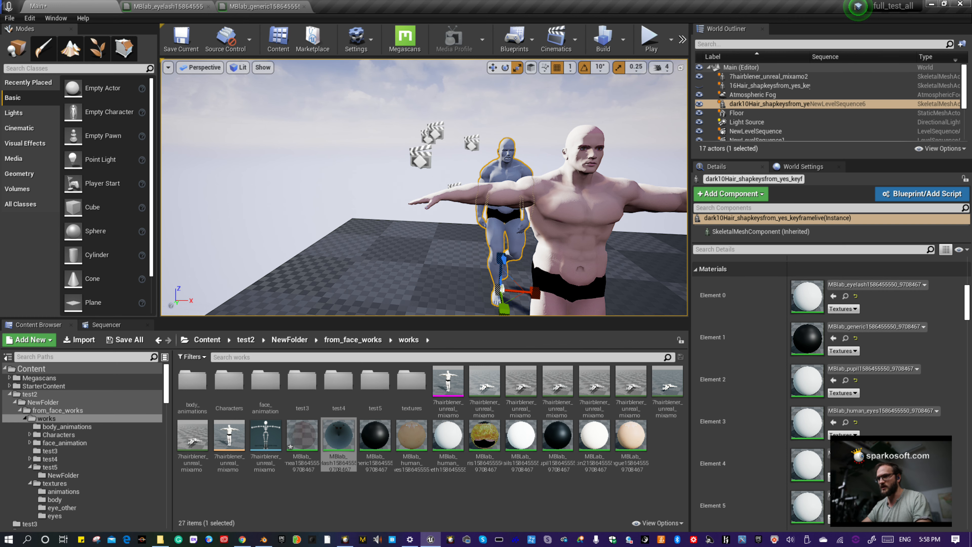
{"action": "left_click", "coordinate": [833, 296]}
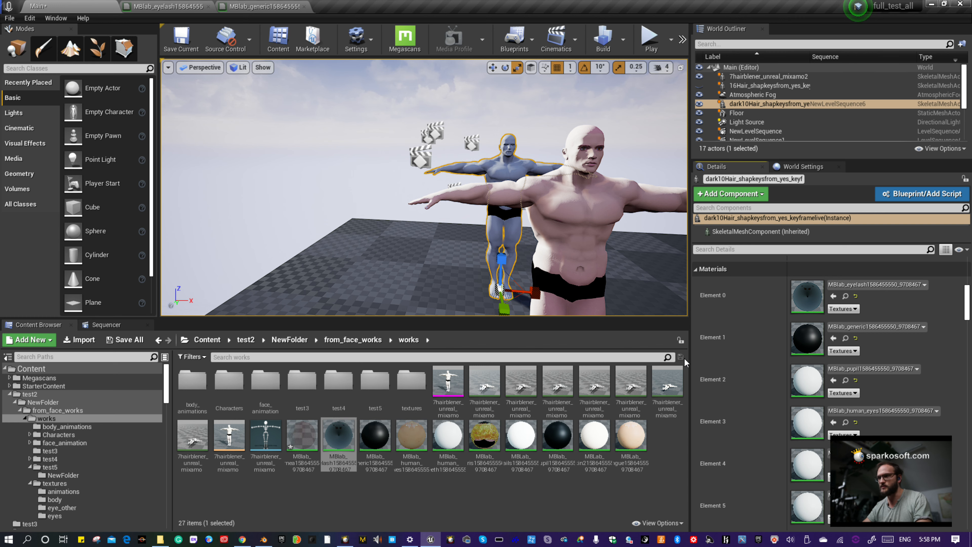
Assign the front character's MBLab_generic material to Element 1 of the dark10Hair character.
{"action": "left_click", "coordinate": [580, 249]}
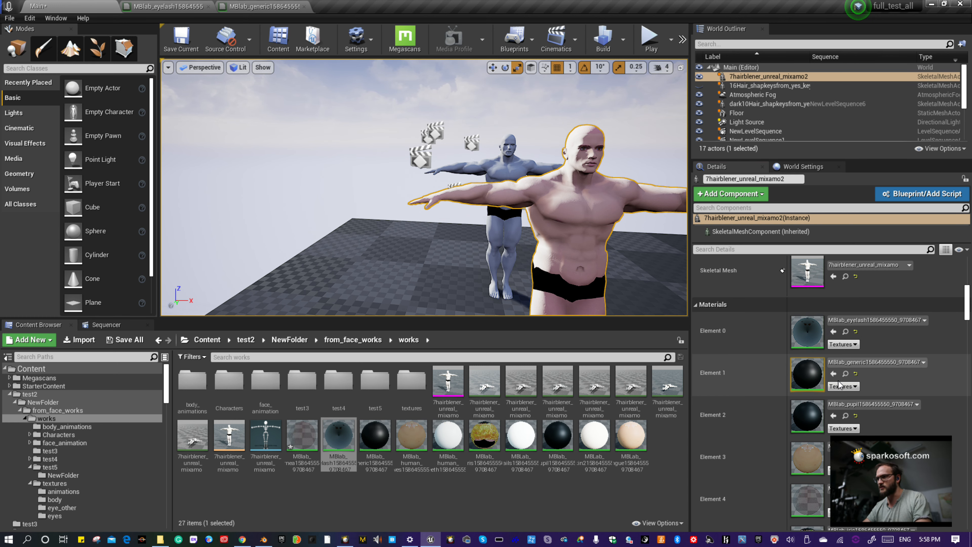
{"action": "left_click", "coordinate": [846, 373]}
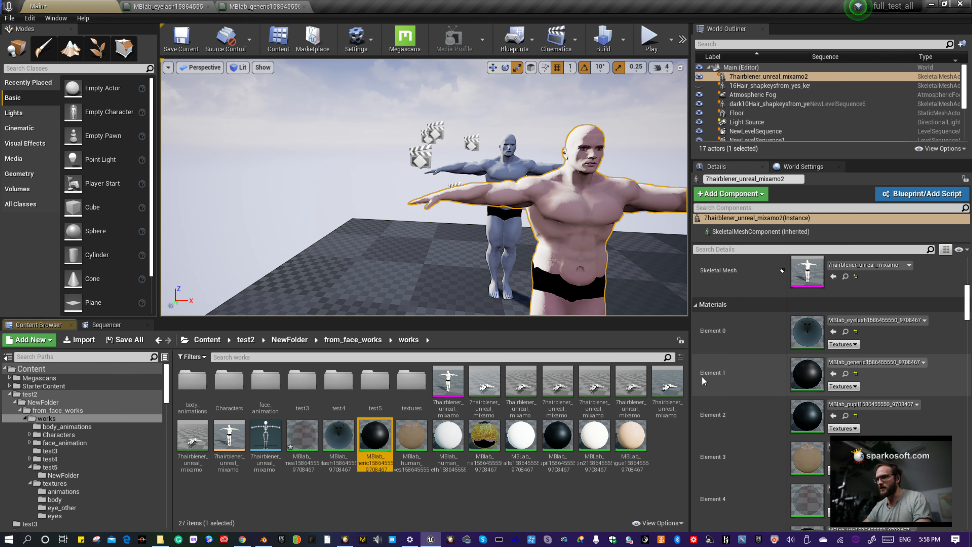
{"action": "left_click", "coordinate": [499, 168]}
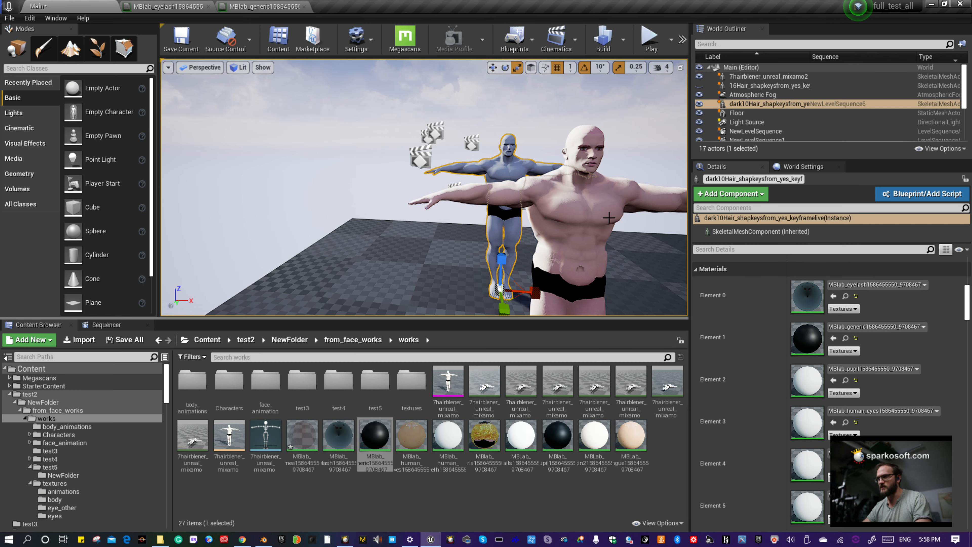
{"action": "left_click", "coordinate": [834, 340]}
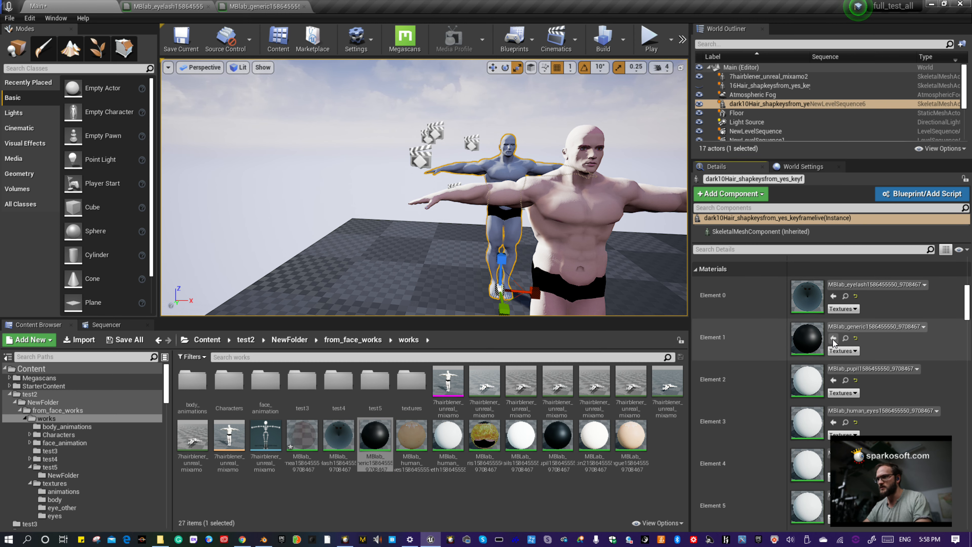
Assign the front character's MBLab_pupil material to Element 2 of the dark10Hair character.
{"action": "left_click", "coordinate": [595, 211]}
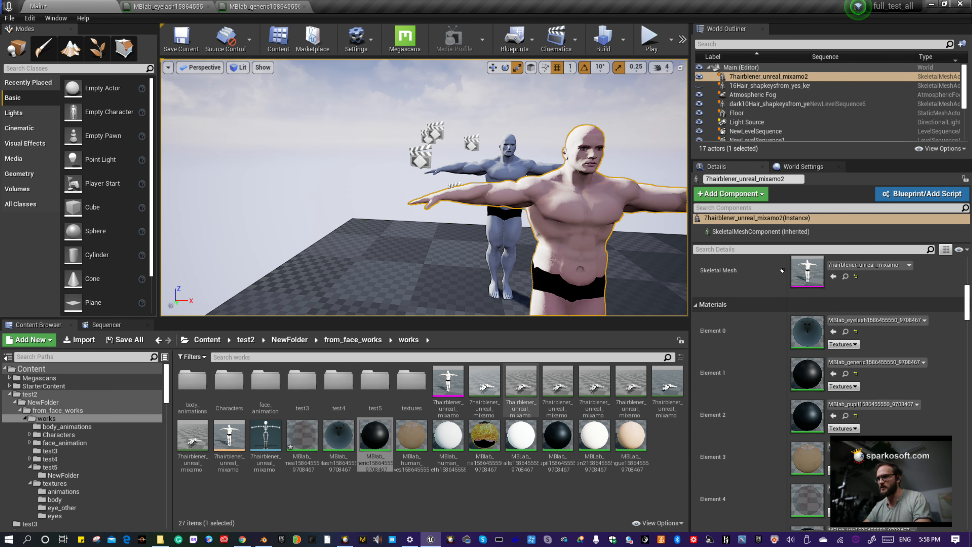
{"action": "left_click", "coordinate": [846, 416]}
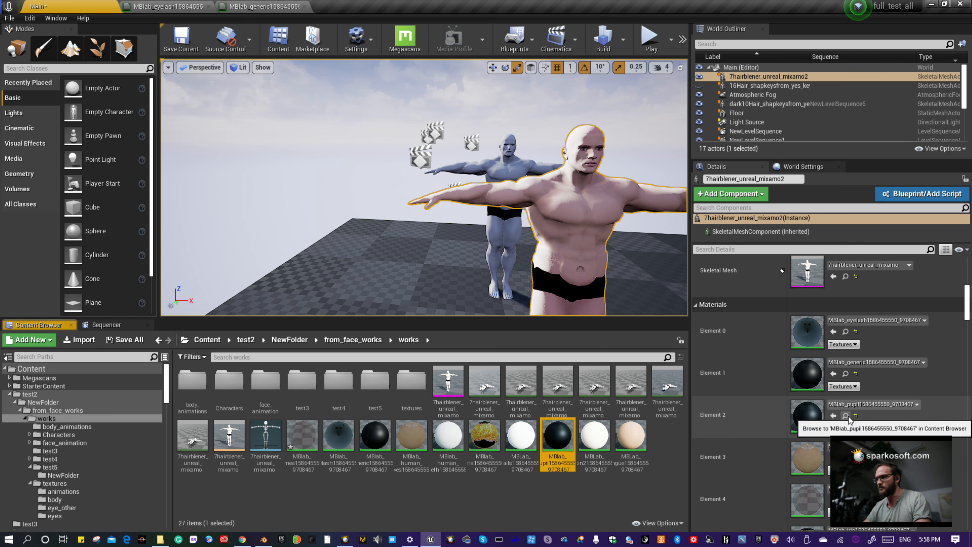
{"action": "left_click", "coordinate": [503, 174]}
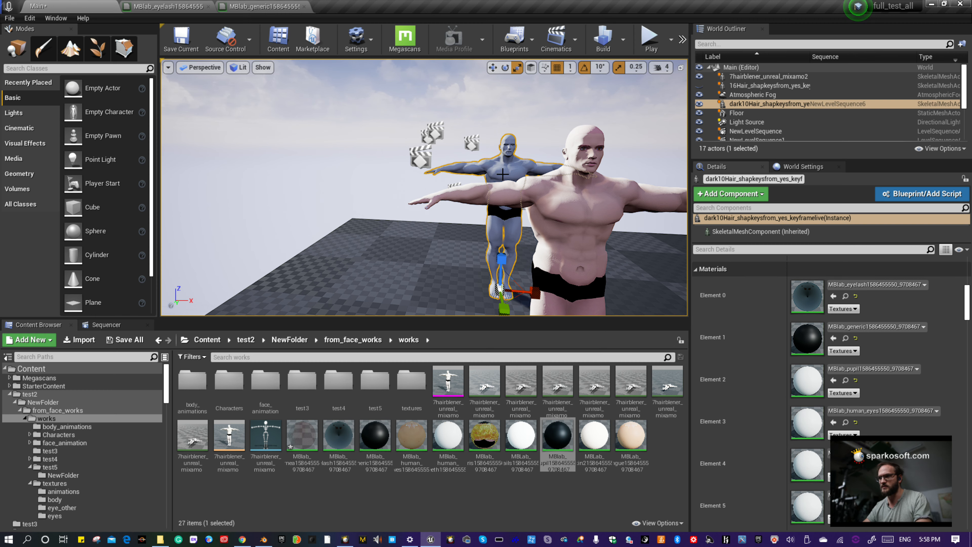
{"action": "left_click", "coordinate": [832, 384]}
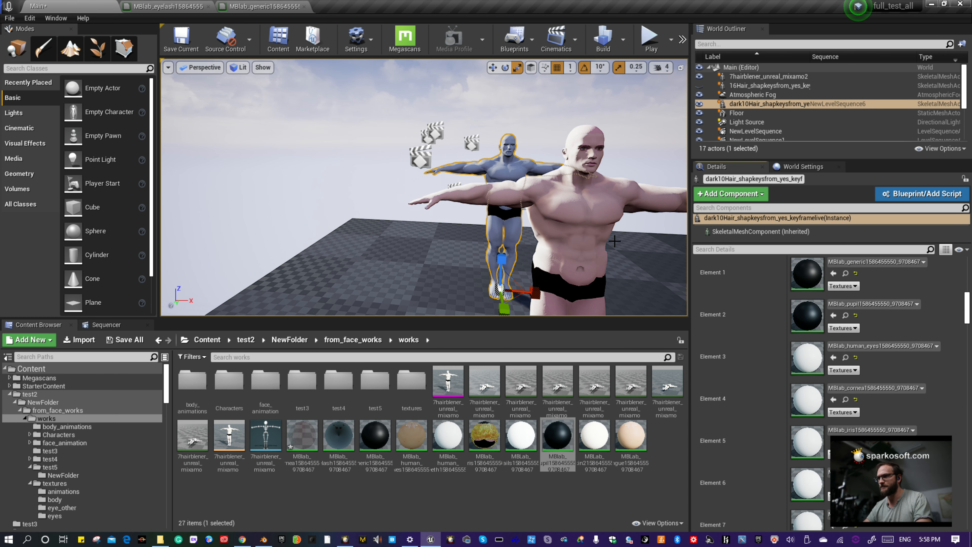
Assign the front character's MBlab_human_eyes material to Element 3 of the dark10Hair character.
{"action": "left_click", "coordinate": [595, 233]}
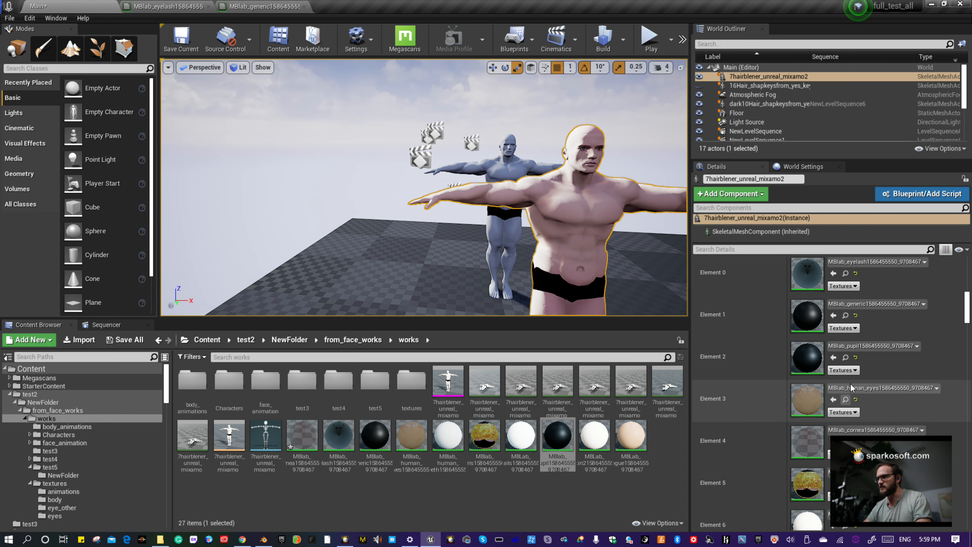
{"action": "left_click", "coordinate": [846, 399]}
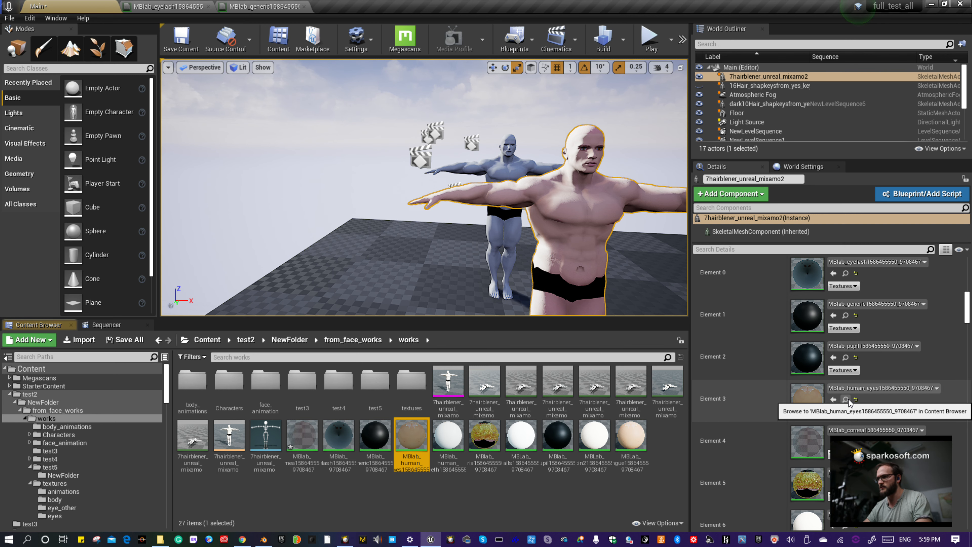
{"action": "left_click", "coordinate": [496, 164]}
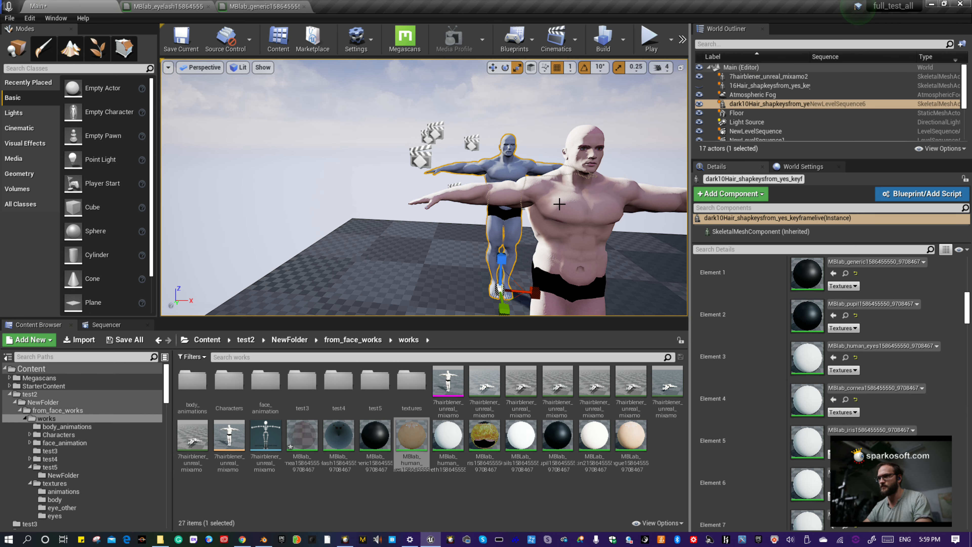
{"action": "left_click", "coordinate": [835, 358]}
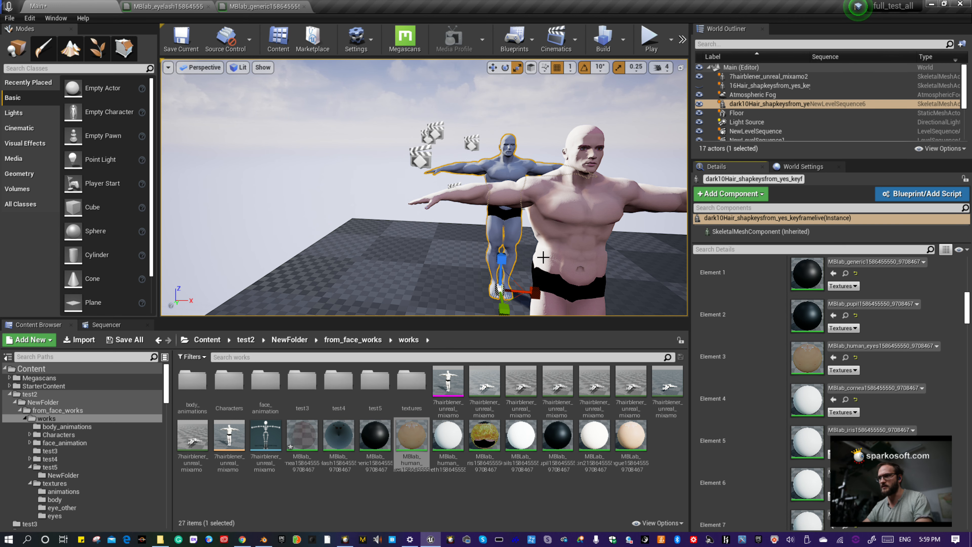
Assign the front character's MBLab_cornea material to Element 4 of the dark10Hair character.
{"action": "left_click", "coordinate": [581, 230]}
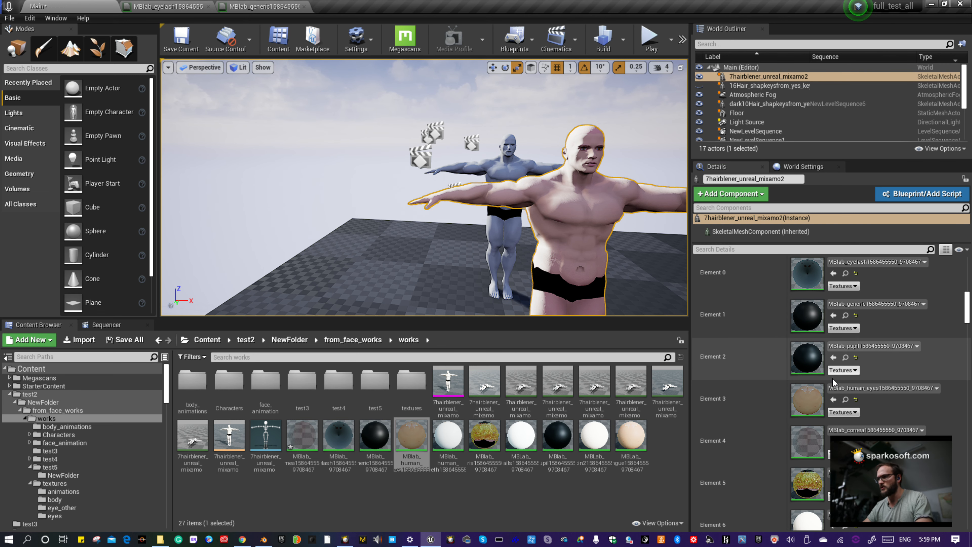
{"action": "scroll", "coordinate": [833, 379], "scroll_direction": "down", "scroll_amount": 1}
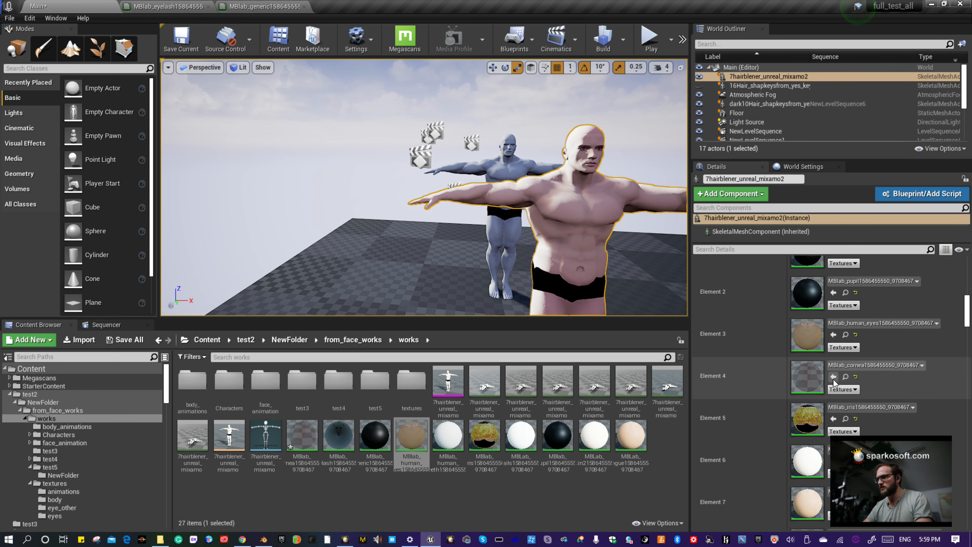
{"action": "left_click", "coordinate": [847, 376]}
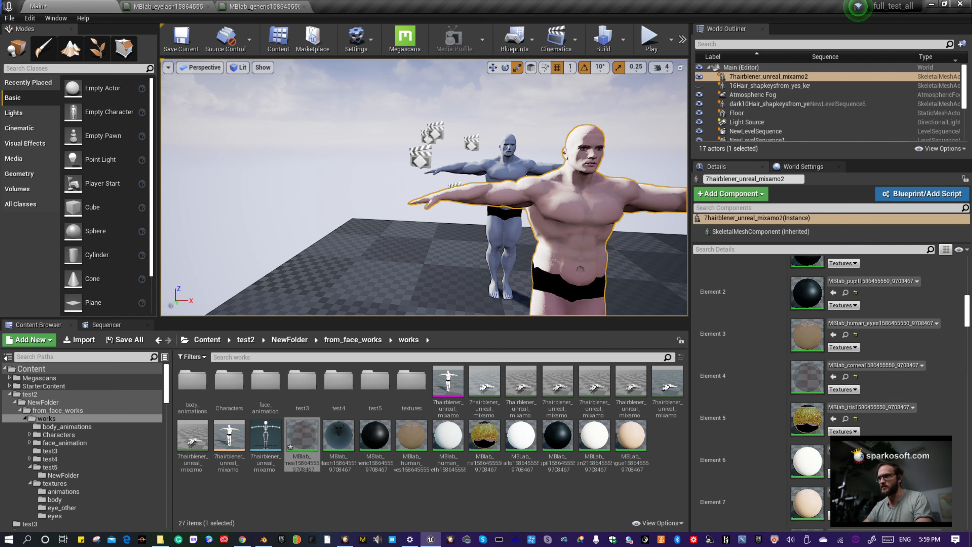
{"action": "left_click", "coordinate": [517, 174]}
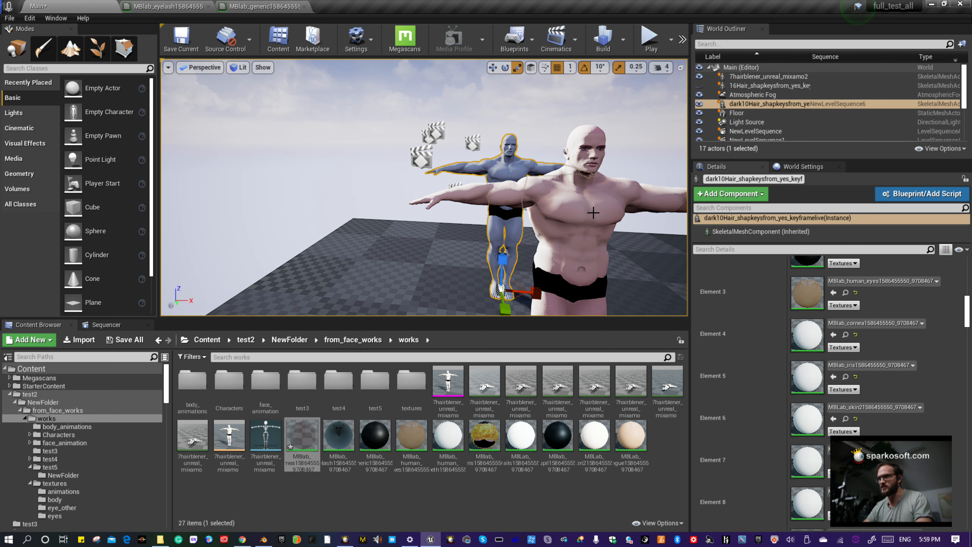
{"action": "left_click", "coordinate": [833, 335]}
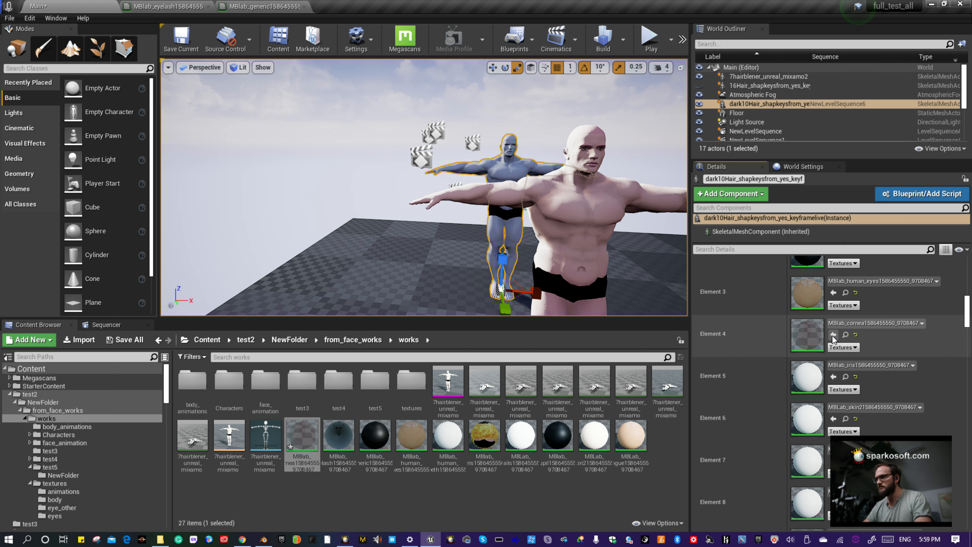
Assign the front character's MBlab_iris material to Element 5 of the dark10Hair character.
{"action": "left_click", "coordinate": [568, 241]}
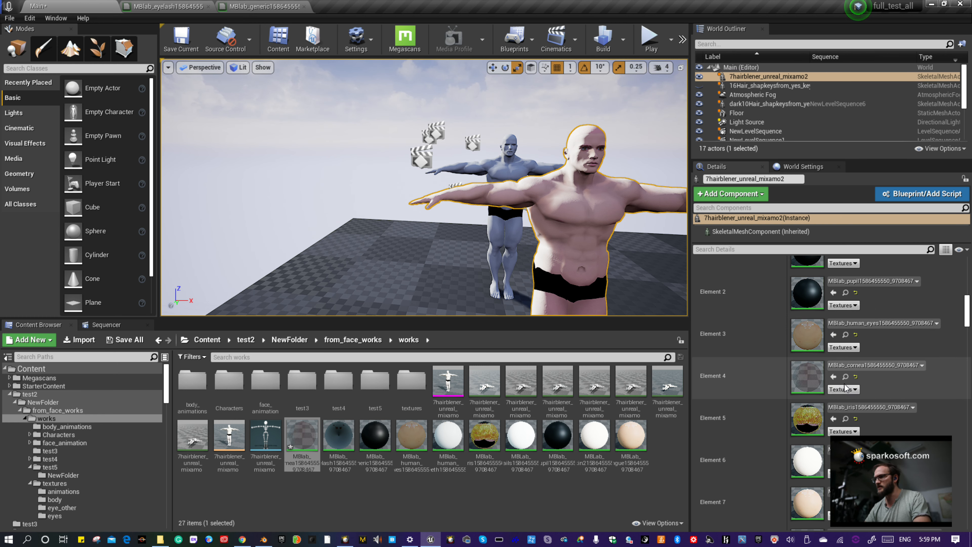
{"action": "scroll", "coordinate": [796, 344], "scroll_direction": "down", "scroll_amount": 3}
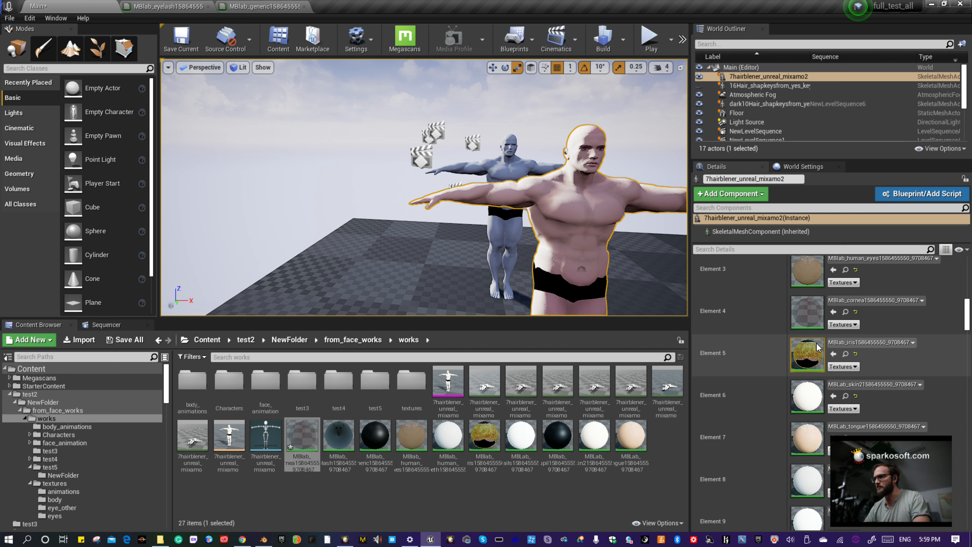
{"action": "left_click", "coordinate": [846, 355]}
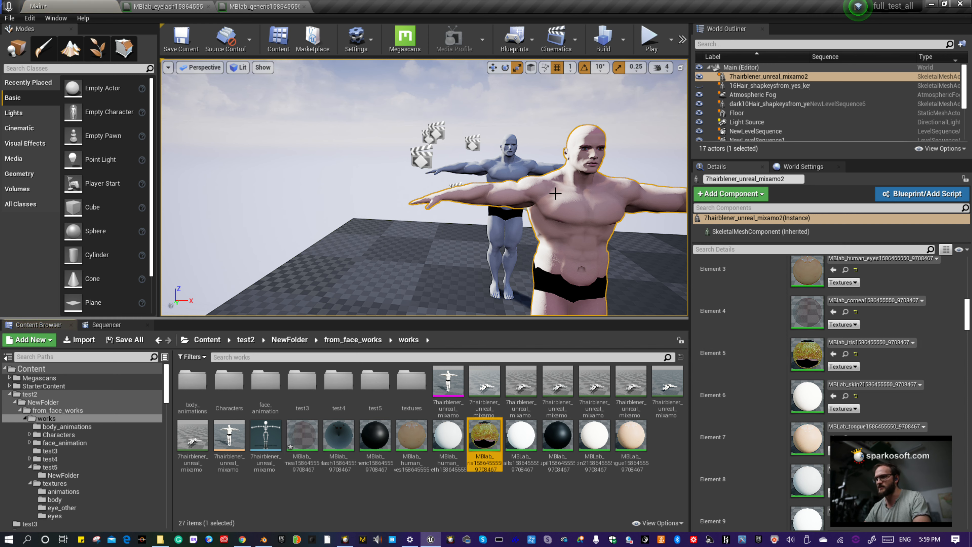
{"action": "left_click", "coordinate": [513, 238]}
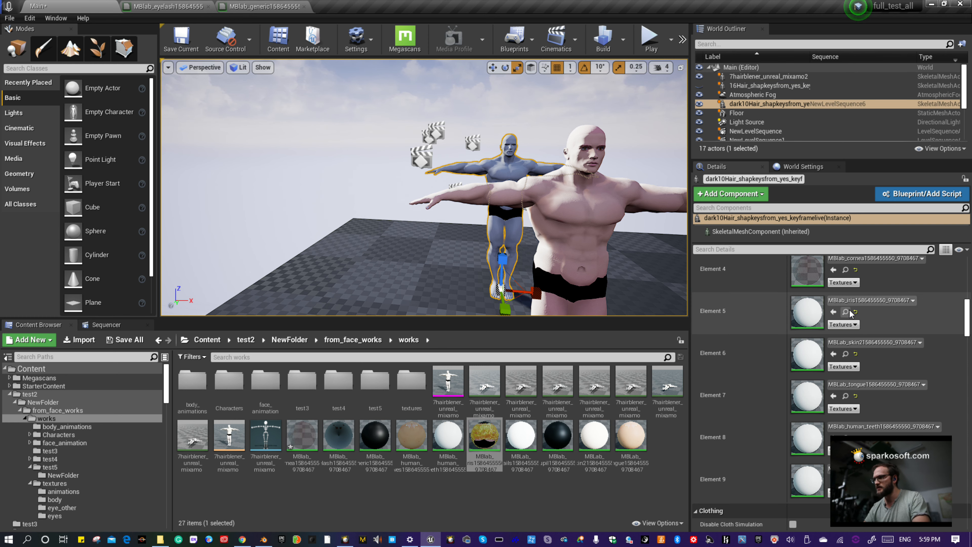
{"action": "left_click", "coordinate": [833, 312]}
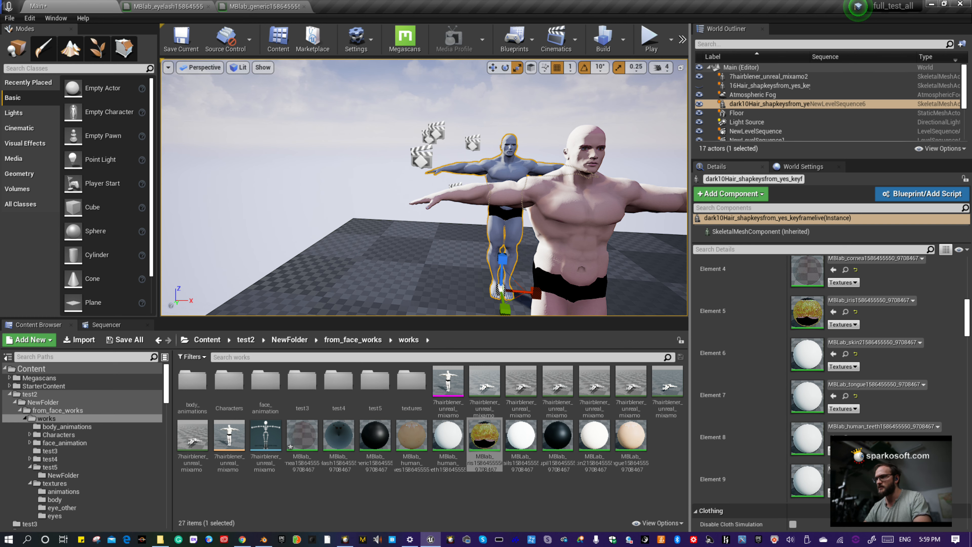
Assign the front character's MBLab_skin2 material to Element 6 of the dark10Hair character.
{"action": "left_click", "coordinate": [586, 238]}
{"action": "scroll", "coordinate": [852, 396], "scroll_direction": "down", "scroll_amount": 3}
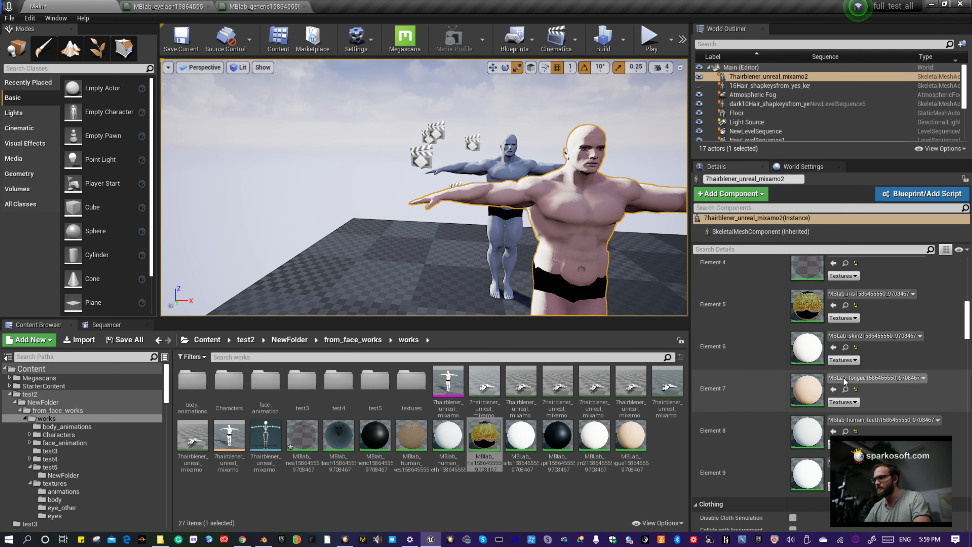
{"action": "left_click", "coordinate": [845, 347]}
{"action": "left_click", "coordinate": [519, 180]}
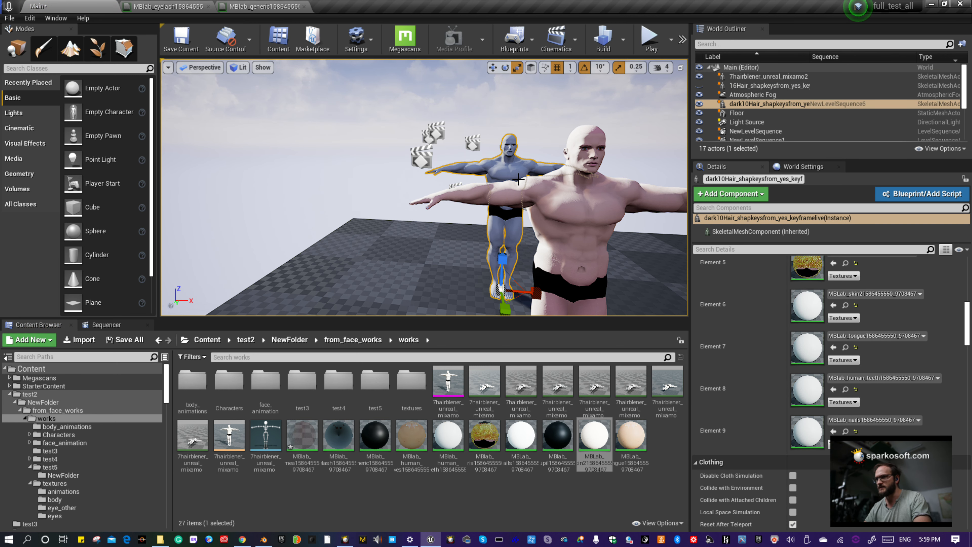
{"action": "left_click", "coordinate": [834, 305]}
Assign the front character's MBLab_tongue material to Element 8 of the dark10Hair character.
{"action": "left_click", "coordinate": [615, 229]}
{"action": "scroll", "coordinate": [869, 387], "scroll_direction": "down", "scroll_amount": 3}
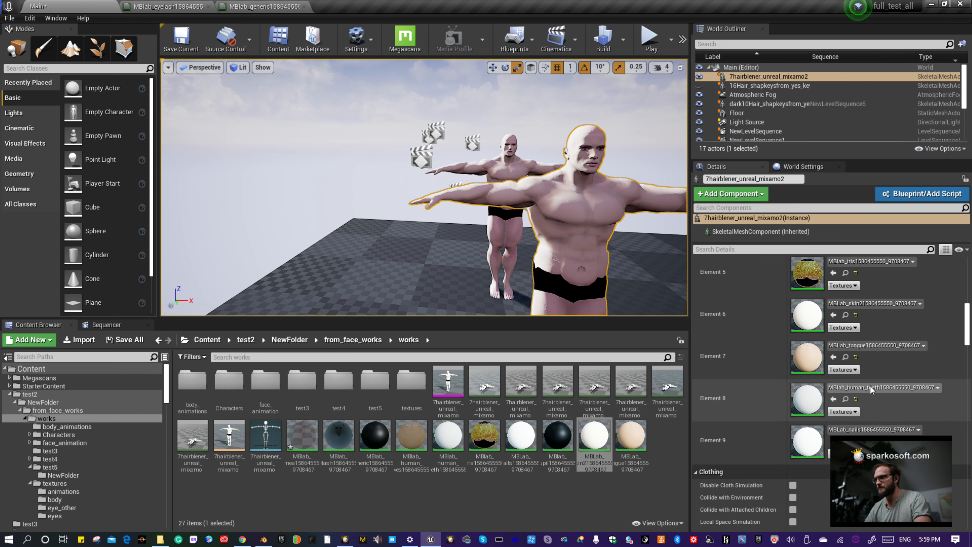
{"action": "left_click", "coordinate": [845, 356]}
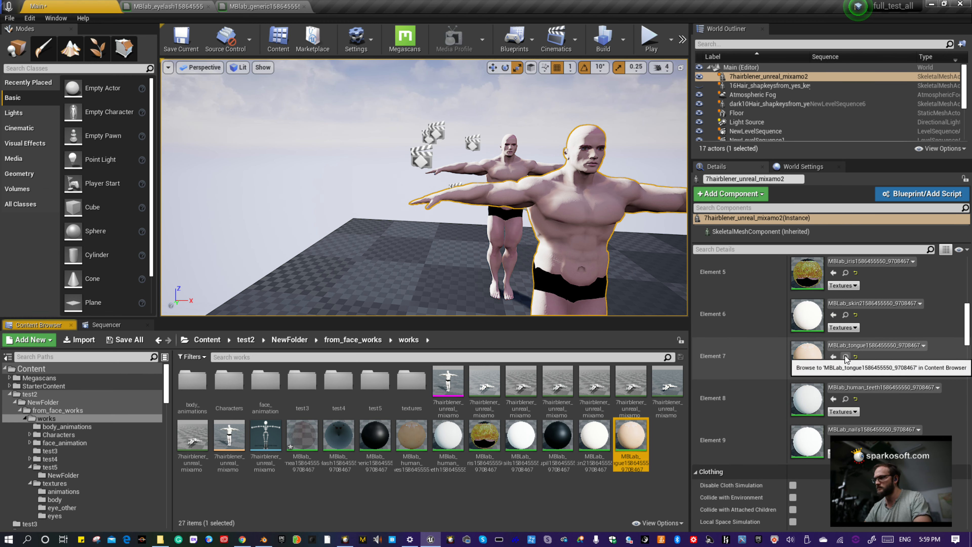
{"action": "left_click", "coordinate": [511, 238]}
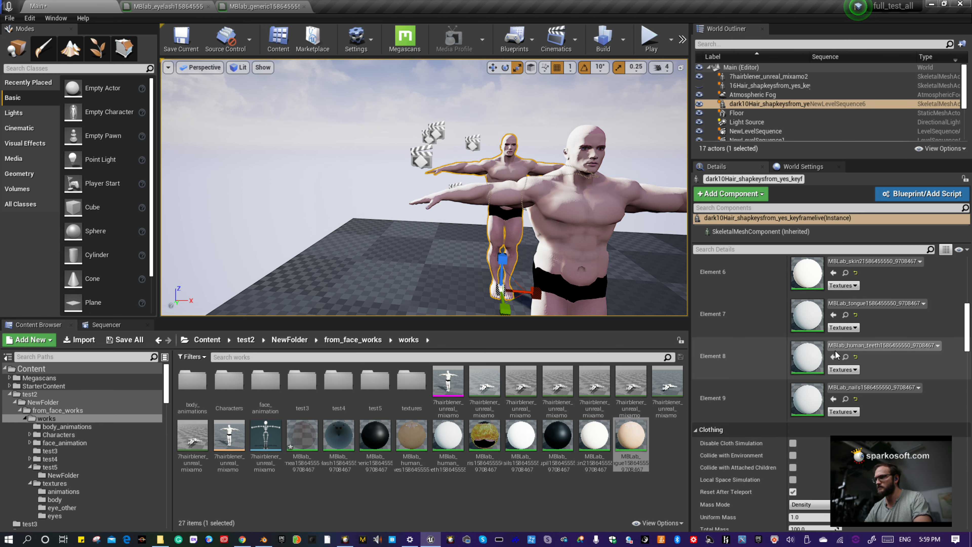
{"action": "left_click", "coordinate": [834, 357]}
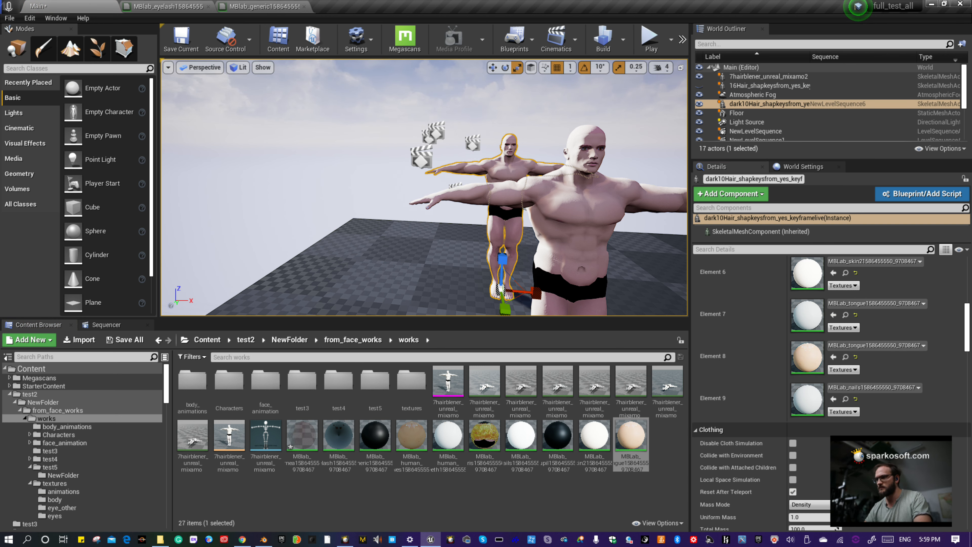
Assign the front character's MBlab_human_teeth material to Element 8 of the dark10Hair character.
{"action": "left_click", "coordinate": [608, 230]}
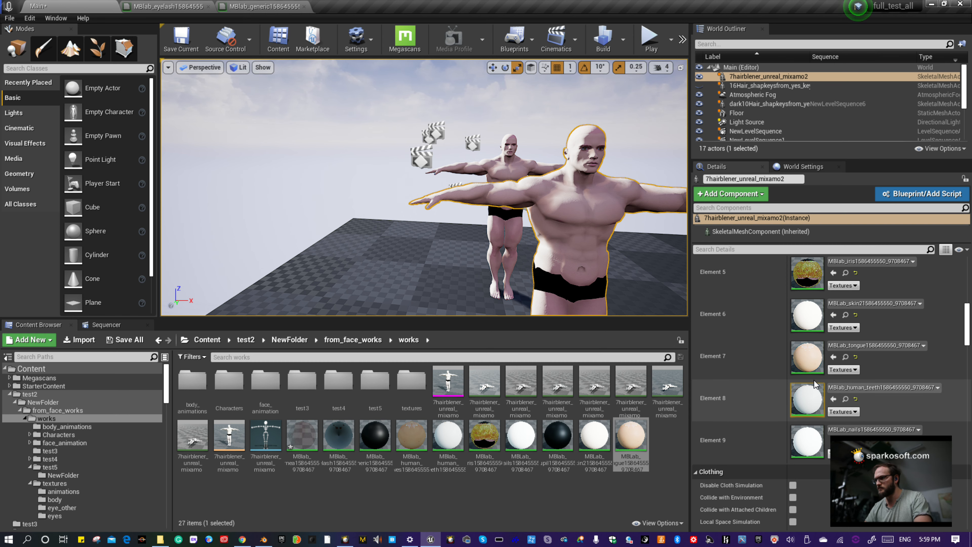
{"action": "left_click", "coordinate": [518, 175]}
{"action": "left_click", "coordinate": [579, 208]}
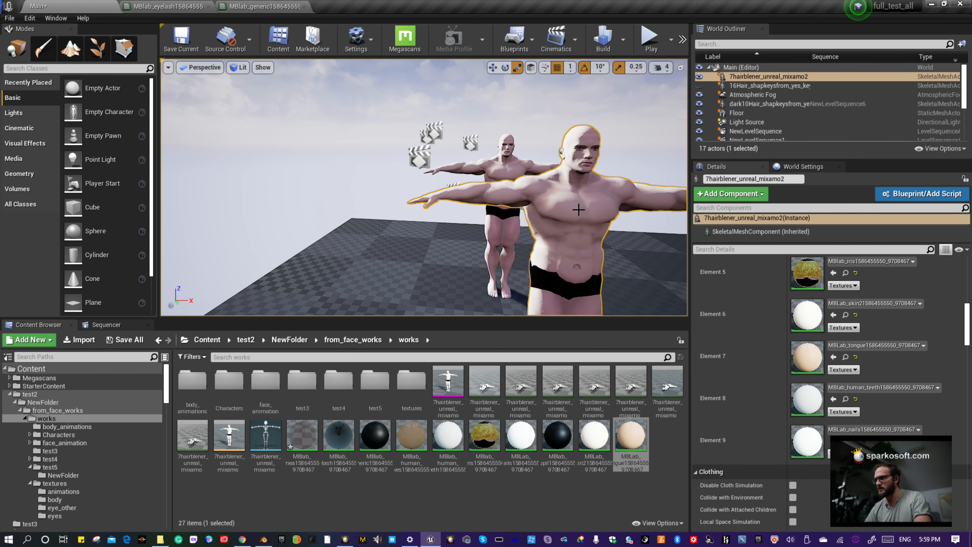
{"action": "scroll", "coordinate": [845, 402], "scroll_direction": "down", "scroll_amount": 1}
{"action": "scroll", "coordinate": [844, 402], "scroll_direction": "down", "scroll_amount": 1}
{"action": "left_click", "coordinate": [842, 368]}
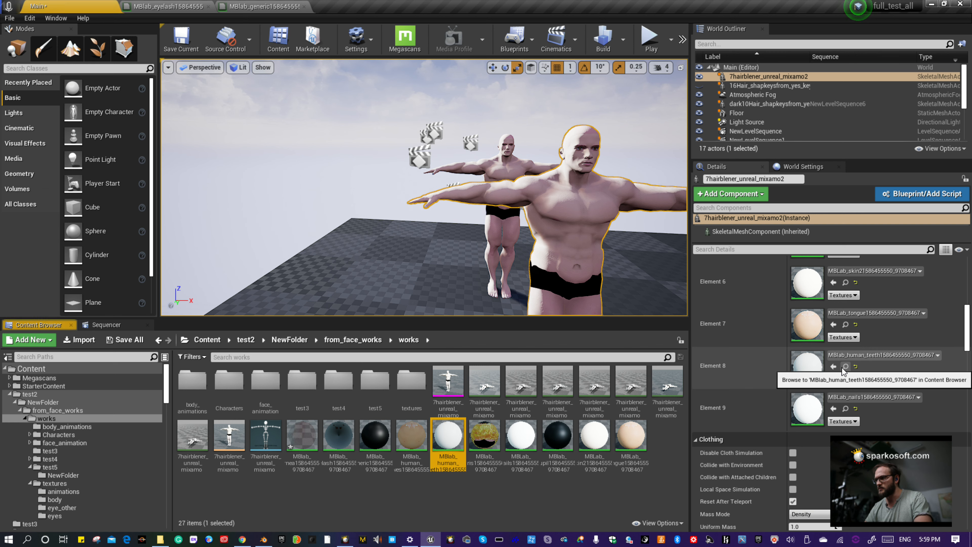
{"action": "left_click", "coordinate": [514, 175]}
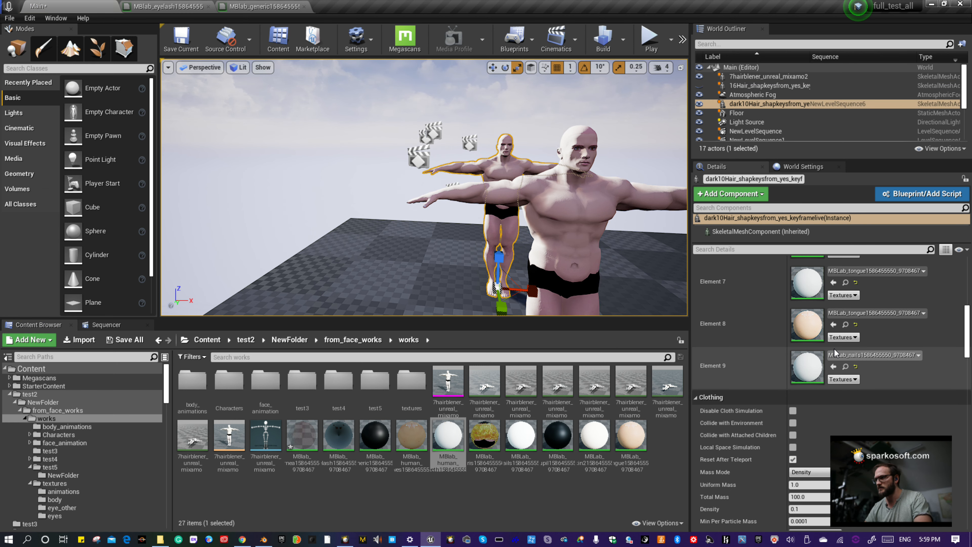
{"action": "scroll", "coordinate": [832, 353], "scroll_direction": "down", "scroll_amount": 1}
{"action": "scroll", "coordinate": [825, 337], "scroll_direction": "up", "scroll_amount": 1}
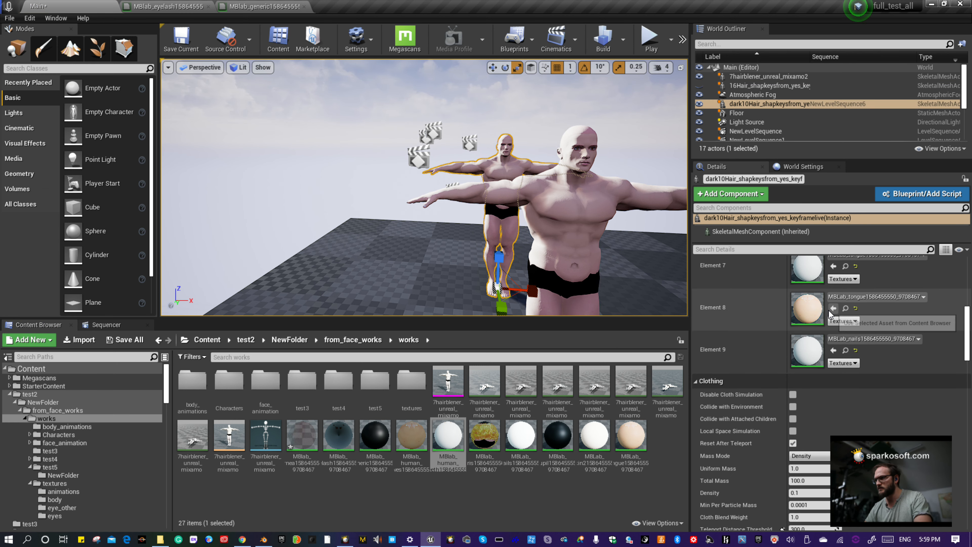
{"action": "scroll", "coordinate": [831, 314], "scroll_direction": "up", "scroll_amount": 2}
{"action": "left_click", "coordinate": [834, 357]}
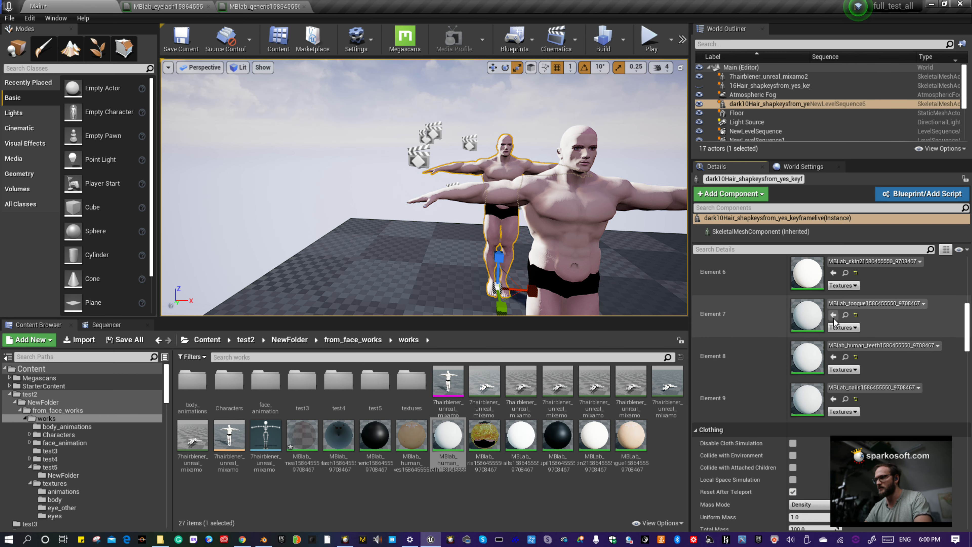
Assign the front character's MBLab_tongue material to Element 7 of the dark10Hair character.
{"action": "left_click", "coordinate": [554, 195]}
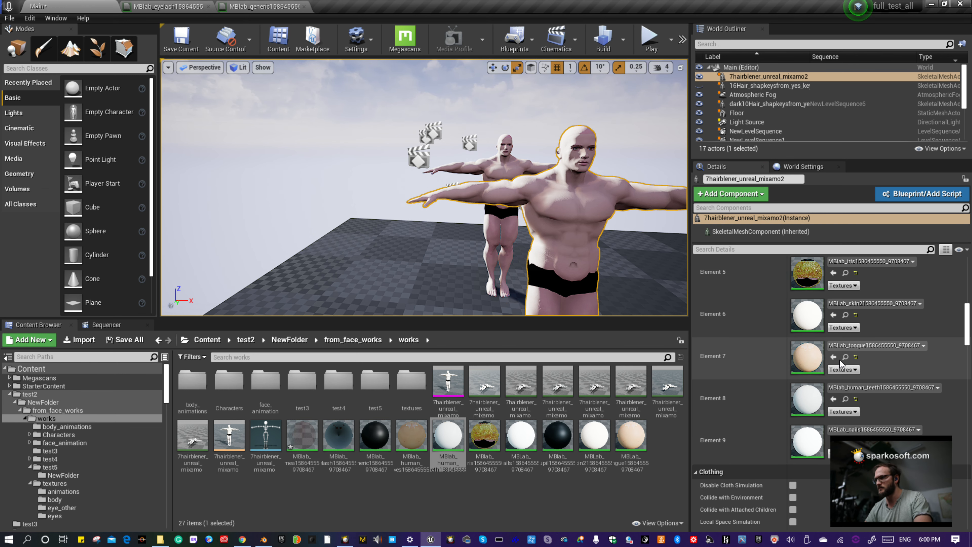
{"action": "left_click", "coordinate": [846, 357]}
{"action": "left_click", "coordinate": [769, 104]}
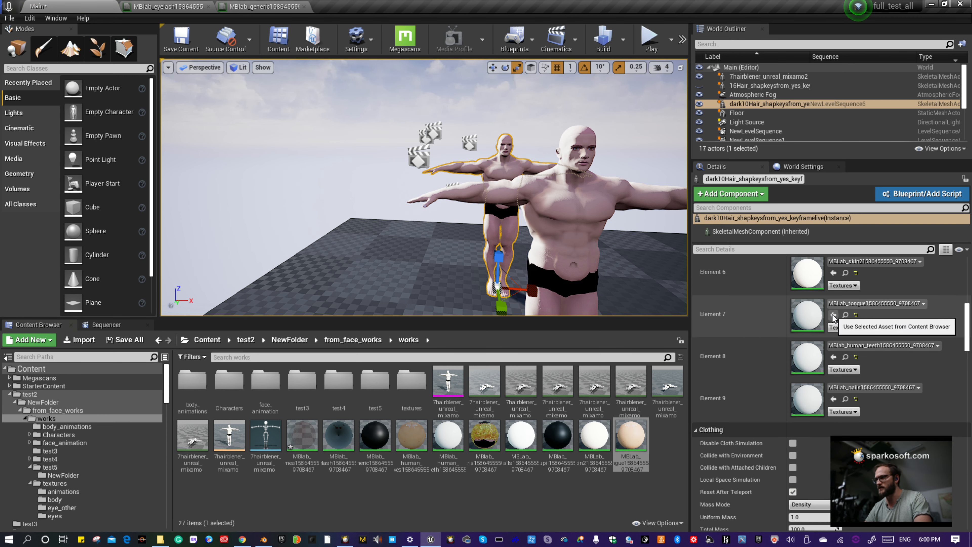
{"action": "scroll", "coordinate": [833, 315], "scroll_direction": "up", "scroll_amount": 1}
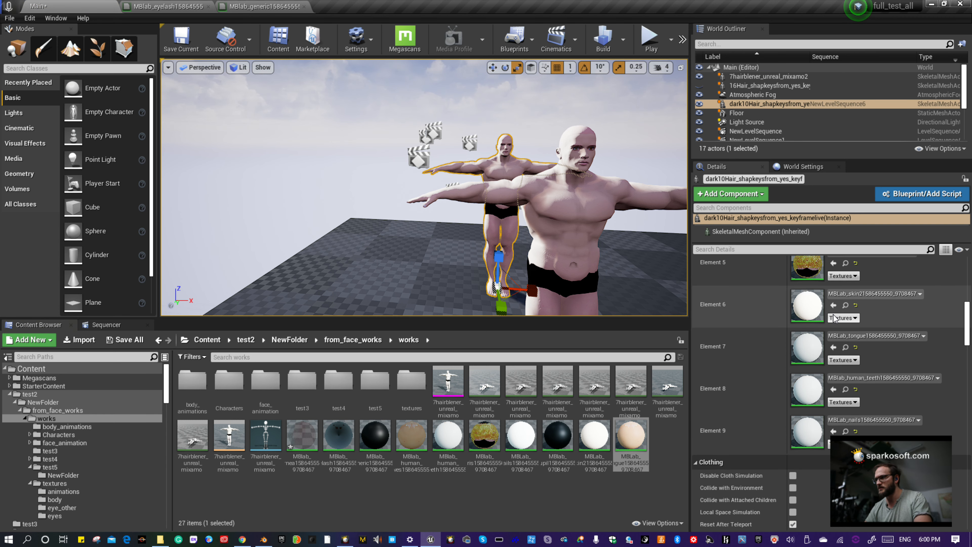
{"action": "left_click", "coordinate": [834, 347]}
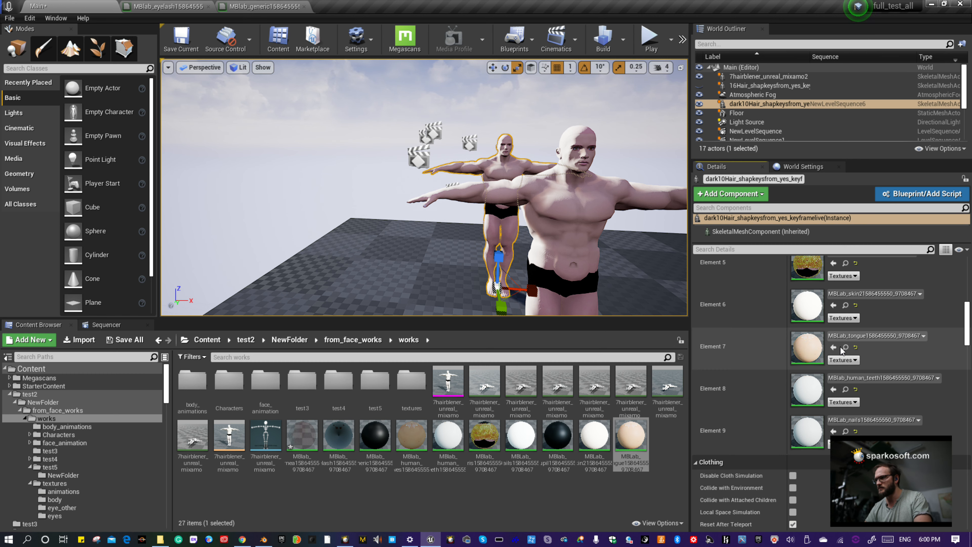
{"action": "scroll", "coordinate": [840, 347], "scroll_direction": "up", "scroll_amount": 1}
{"action": "scroll", "coordinate": [840, 350], "scroll_direction": "down", "scroll_amount": 1}
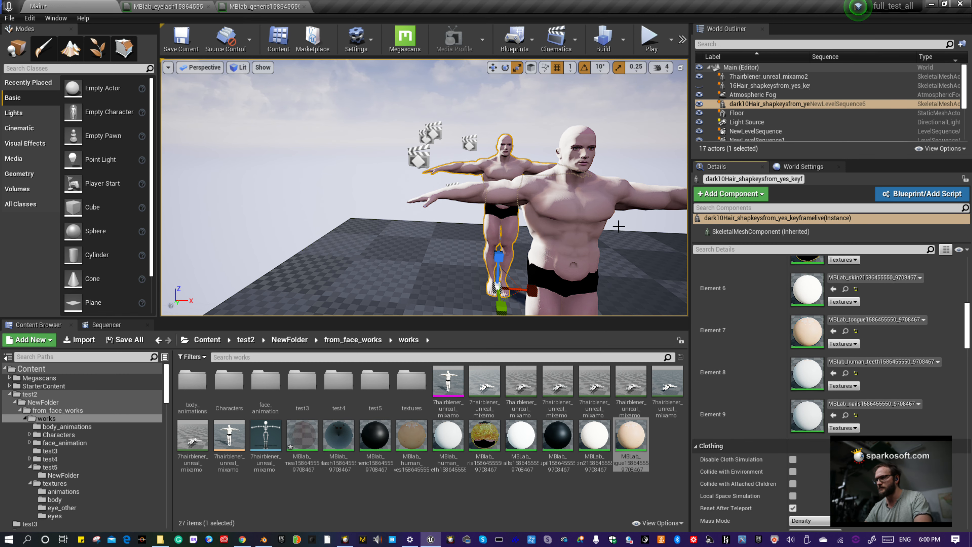
Assign the front character's MBLab_nails material to Element 9 of the dark10Hair character.
{"action": "left_click", "coordinate": [610, 230]}
{"action": "scroll", "coordinate": [842, 408], "scroll_direction": "down", "scroll_amount": 2}
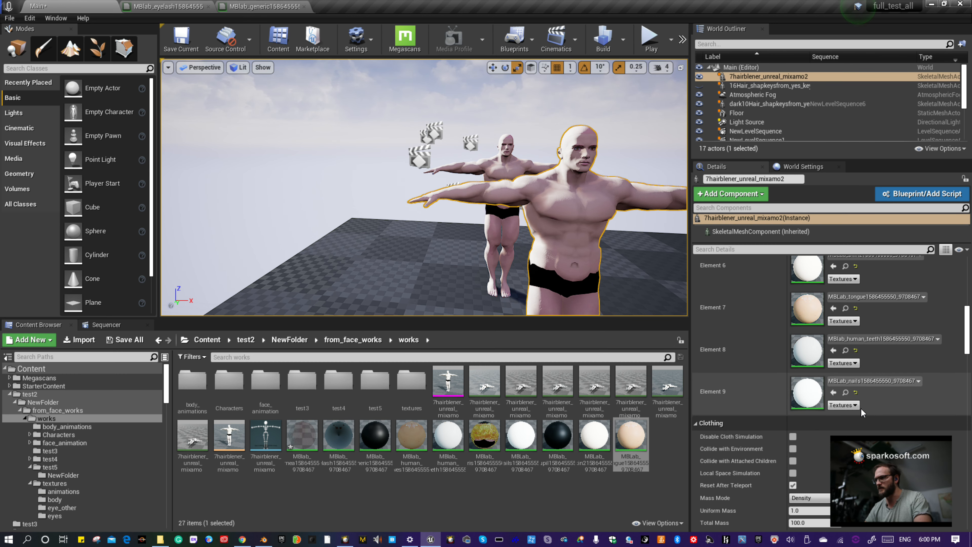
{"action": "left_click", "coordinate": [846, 392]}
{"action": "left_click", "coordinate": [506, 170]}
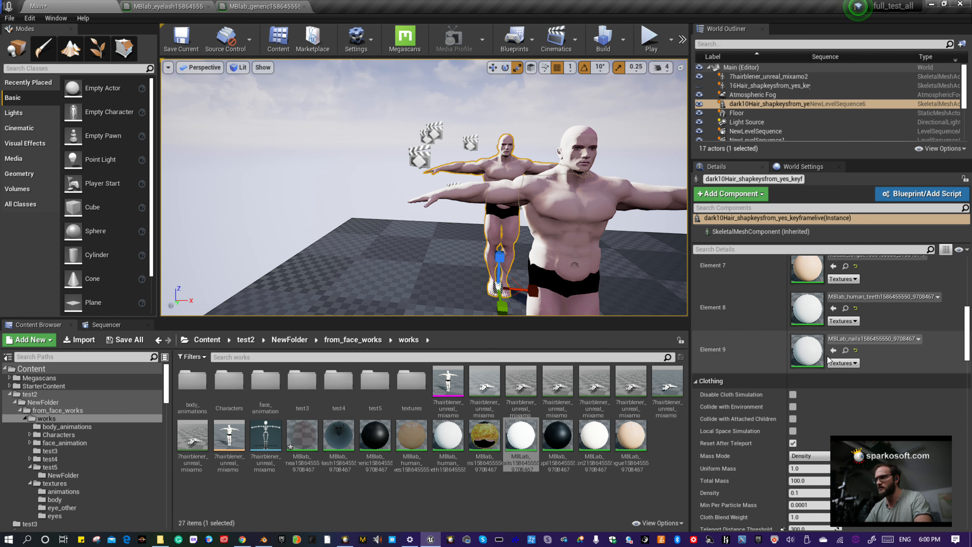
{"action": "left_click", "coordinate": [836, 348]}
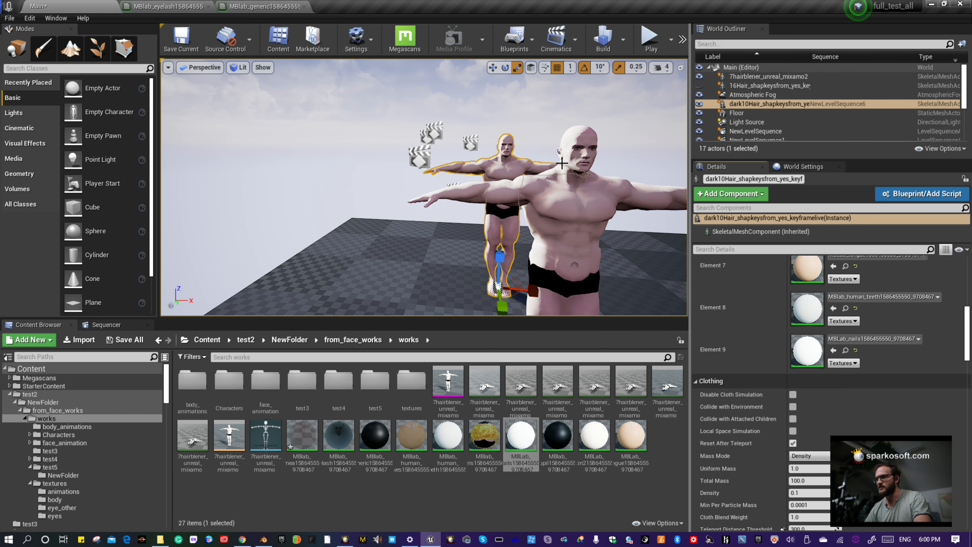
Frame the dark10Hair character and examine its face and upper body up close with the transferred materials.
{"action": "scroll", "coordinate": [558, 160], "scroll_direction": "up", "scroll_amount": 4}
{"action": "middle_click_drag", "start_coordinate": [616, 174], "coordinate": [593, 153]}
{"action": "key", "text": "f"}
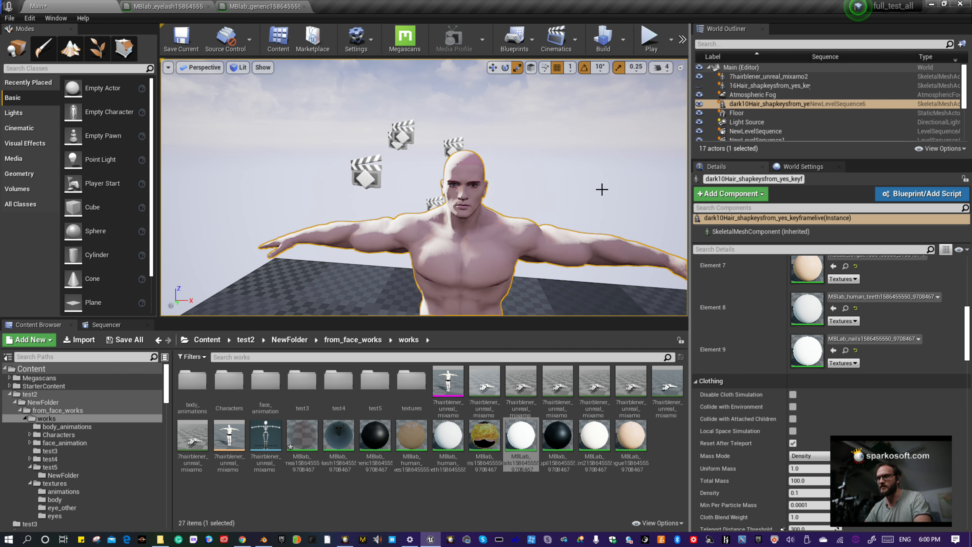
{"action": "scroll", "coordinate": [593, 209], "scroll_direction": "up", "scroll_amount": 4}
{"action": "left_click_drag", "start_coordinate": [593, 211], "coordinate": [593, 210]}
{"action": "scroll", "coordinate": [575, 213], "scroll_direction": "down", "scroll_amount": 3}
{"action": "scroll", "coordinate": [497, 226], "scroll_direction": "up", "scroll_amount": 3}
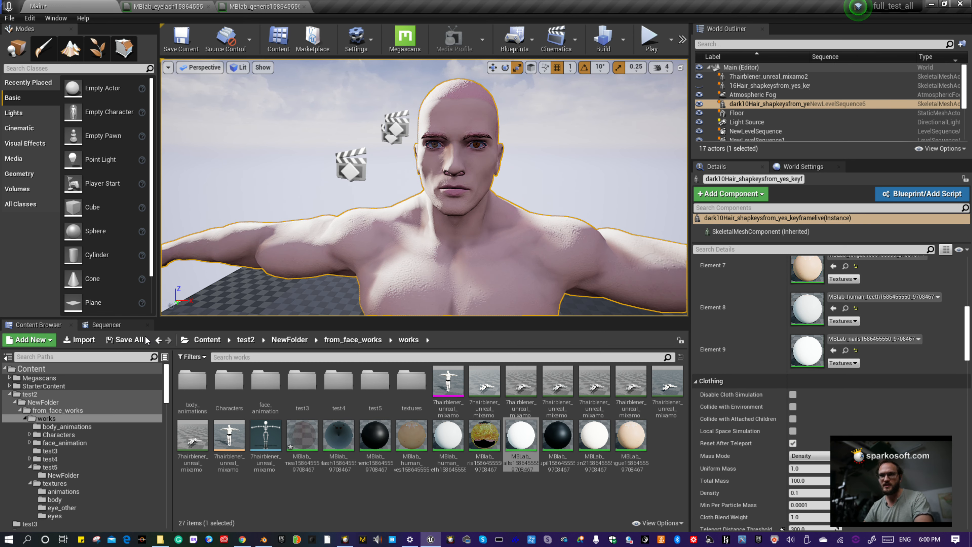
Play NewLevelSequence6 in Sequencer and examine the materials on the dark10Hair character's moving face and body.
{"action": "left_click", "coordinate": [123, 325]}
{"action": "left_click_drag", "start_coordinate": [286, 353], "coordinate": [255, 354]}
{"action": "key", "text": "space"}
{"action": "scroll", "coordinate": [498, 288], "scroll_direction": "down", "scroll_amount": 3}
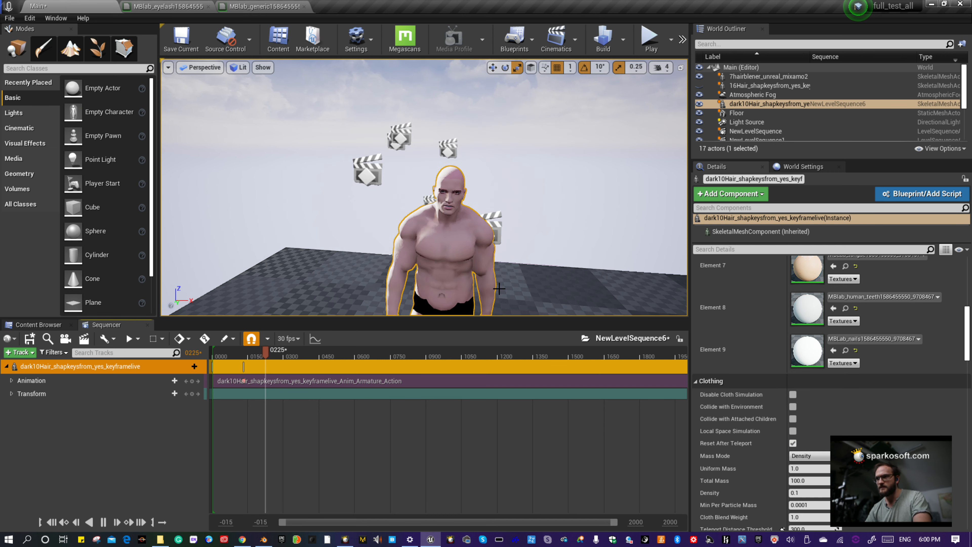
{"action": "scroll", "coordinate": [500, 296], "scroll_direction": "up", "scroll_amount": 4}
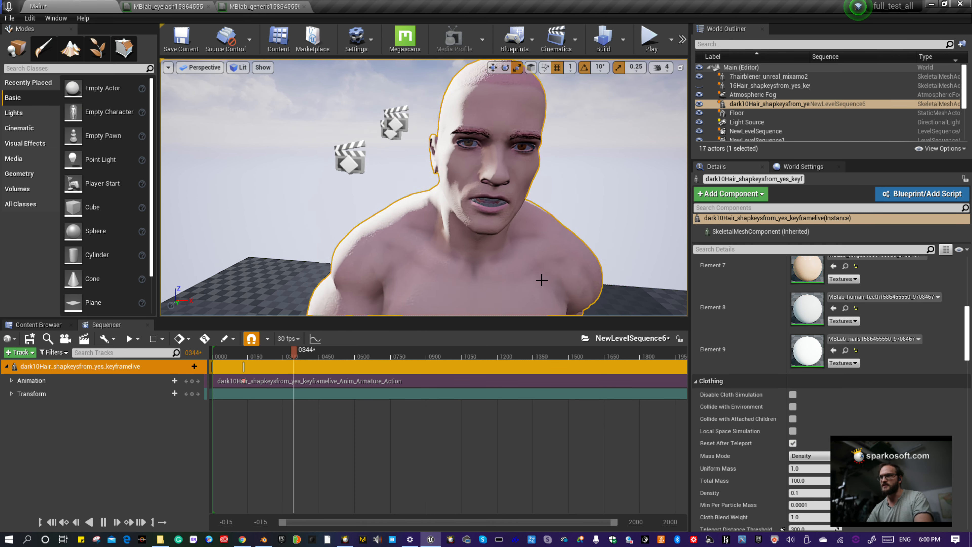
{"action": "scroll", "coordinate": [536, 278], "scroll_direction": "down", "scroll_amount": 5}
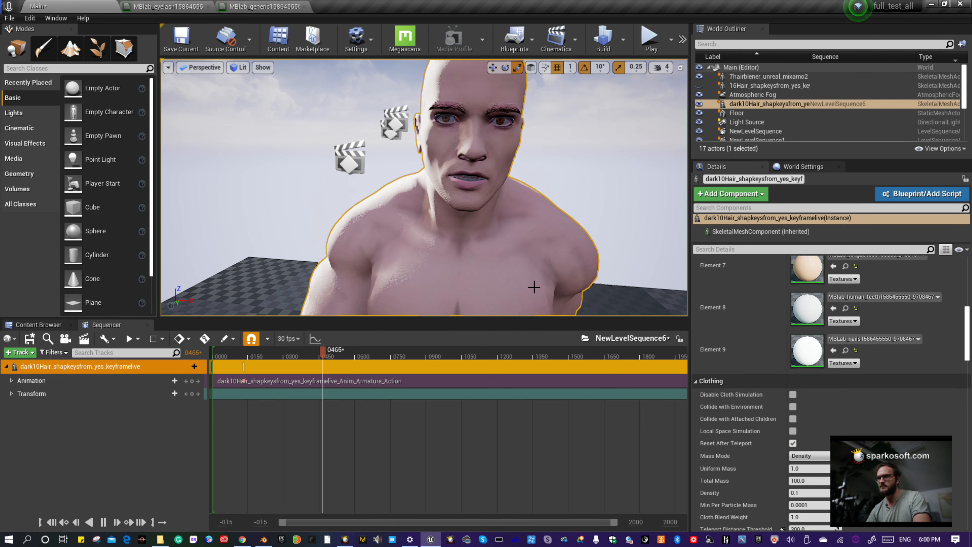
{"action": "scroll", "coordinate": [534, 268], "scroll_direction": "down", "scroll_amount": 5}
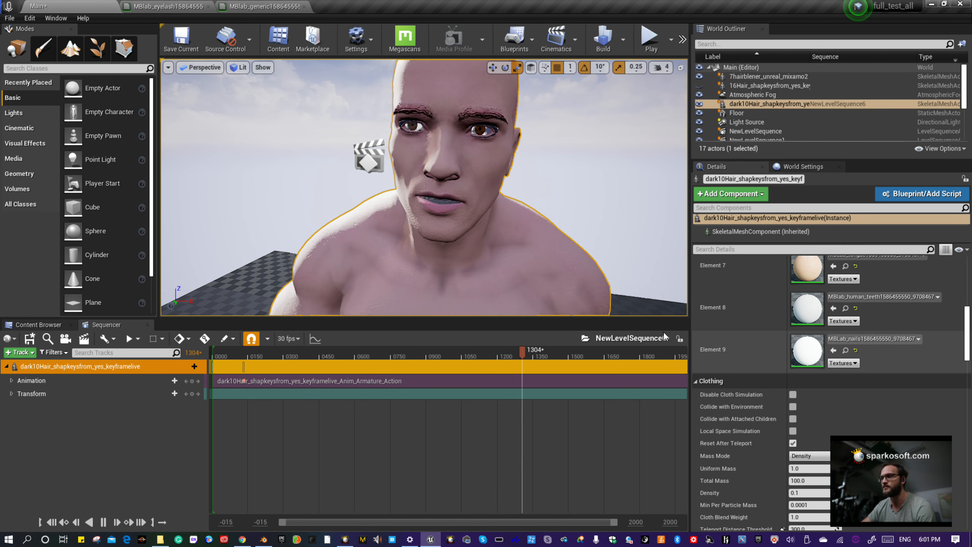
Stop the sequence at frame 1179 and scrub back to frame 957 to examine the character's whole body.
{"action": "left_click", "coordinate": [493, 350]}
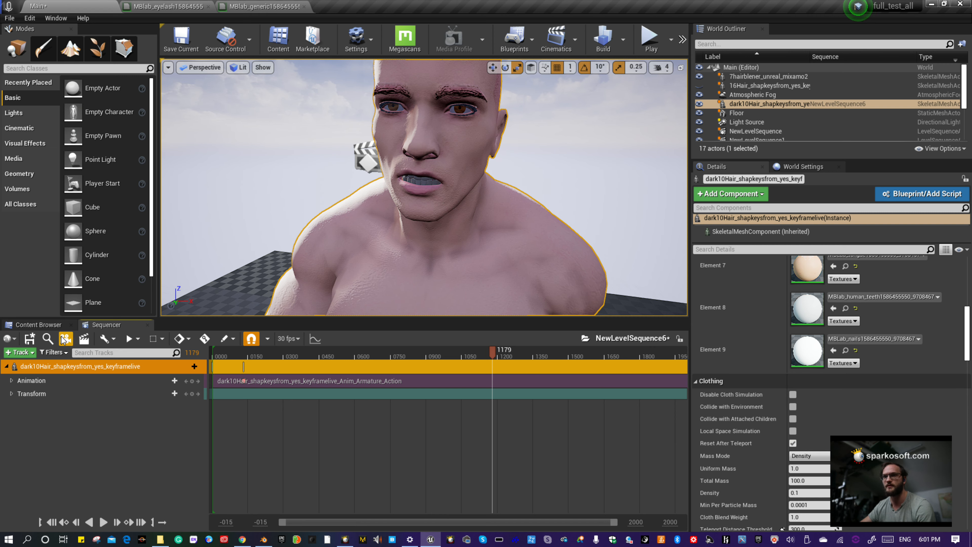
{"action": "left_click_drag", "start_coordinate": [425, 187], "coordinate": [419, 169]}
{"action": "left_click_drag", "start_coordinate": [469, 122], "coordinate": [427, 176]}
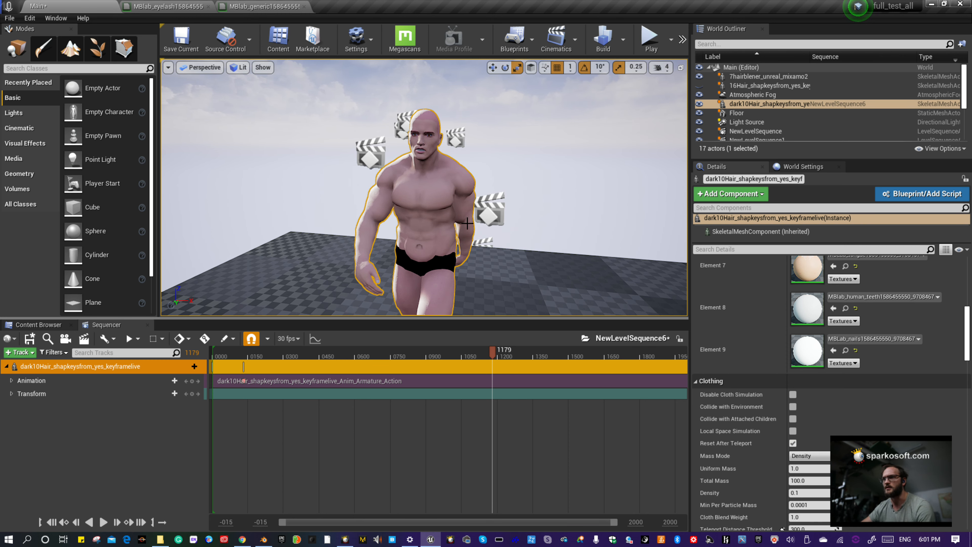
{"action": "left_click_drag", "start_coordinate": [492, 349], "coordinate": [436, 355]}
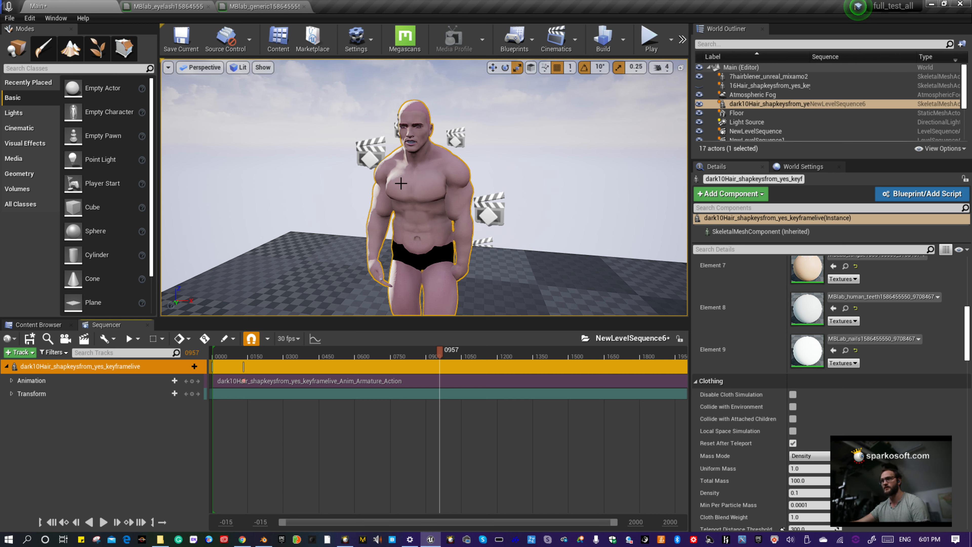